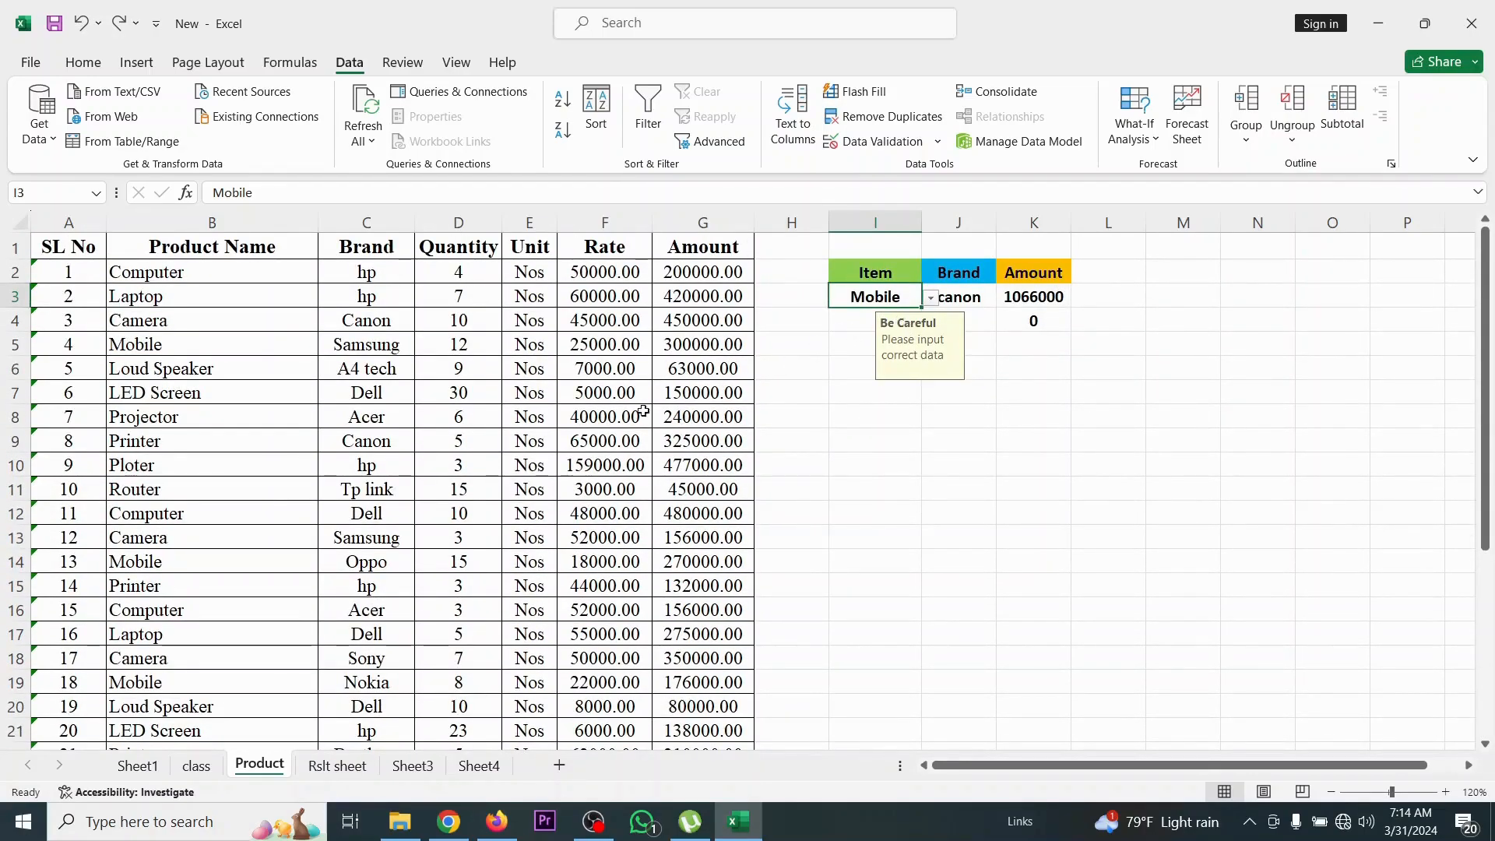
# Review the product list down to its last entry and compare it with the item drop-down in cell I3
pyautogui.scroll(-5, 265, 610)
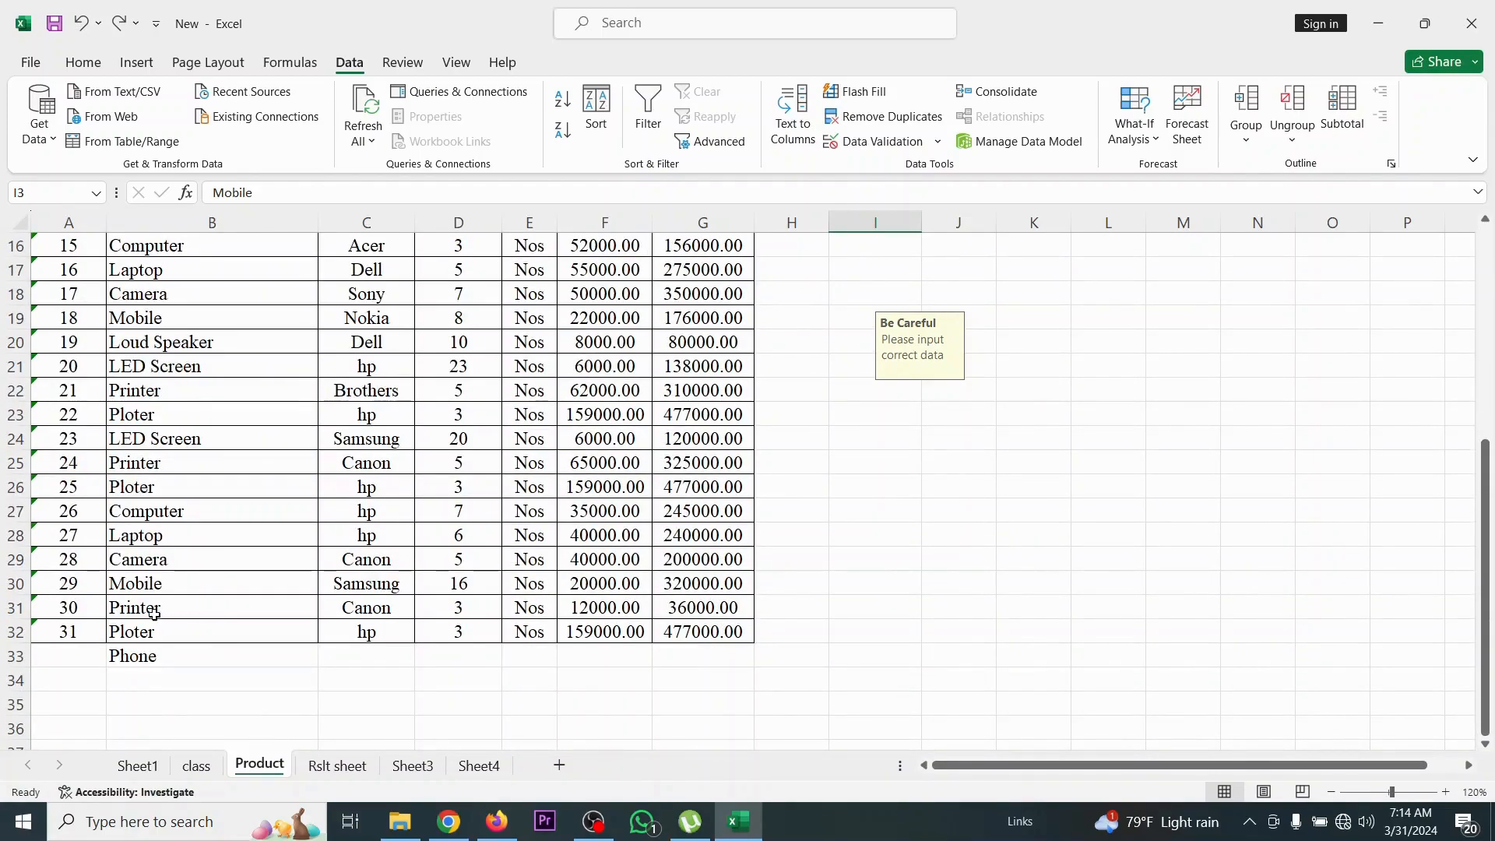
pyautogui.scroll(5, 790, 458)
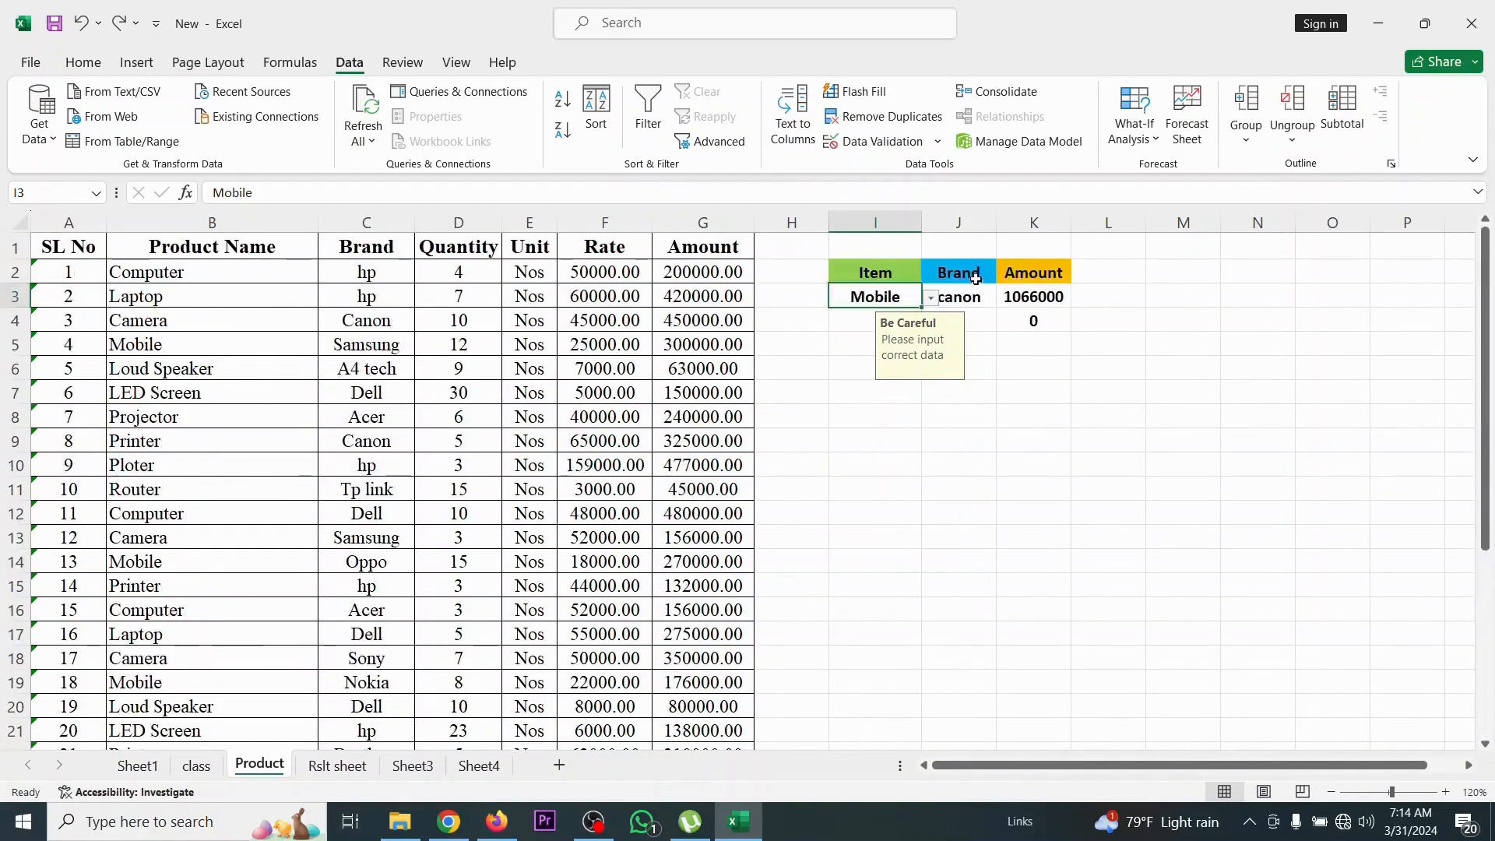
pyautogui.click(931, 299)
pyautogui.click(931, 299)
pyautogui.scroll(-2, 196, 392)
pyautogui.scroll(-3, 273, 644)
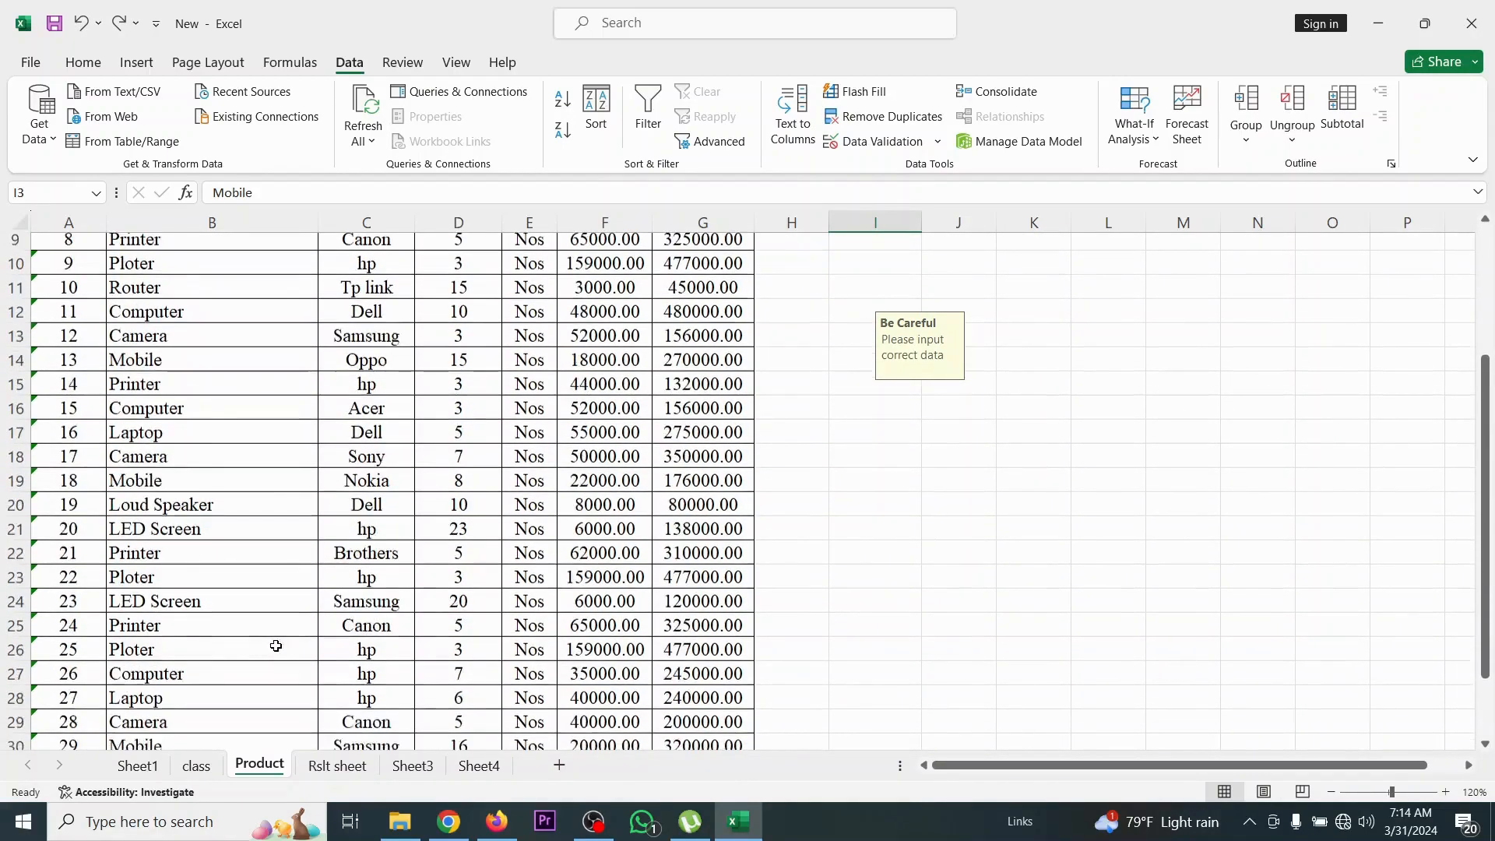
pyautogui.click(160, 653)
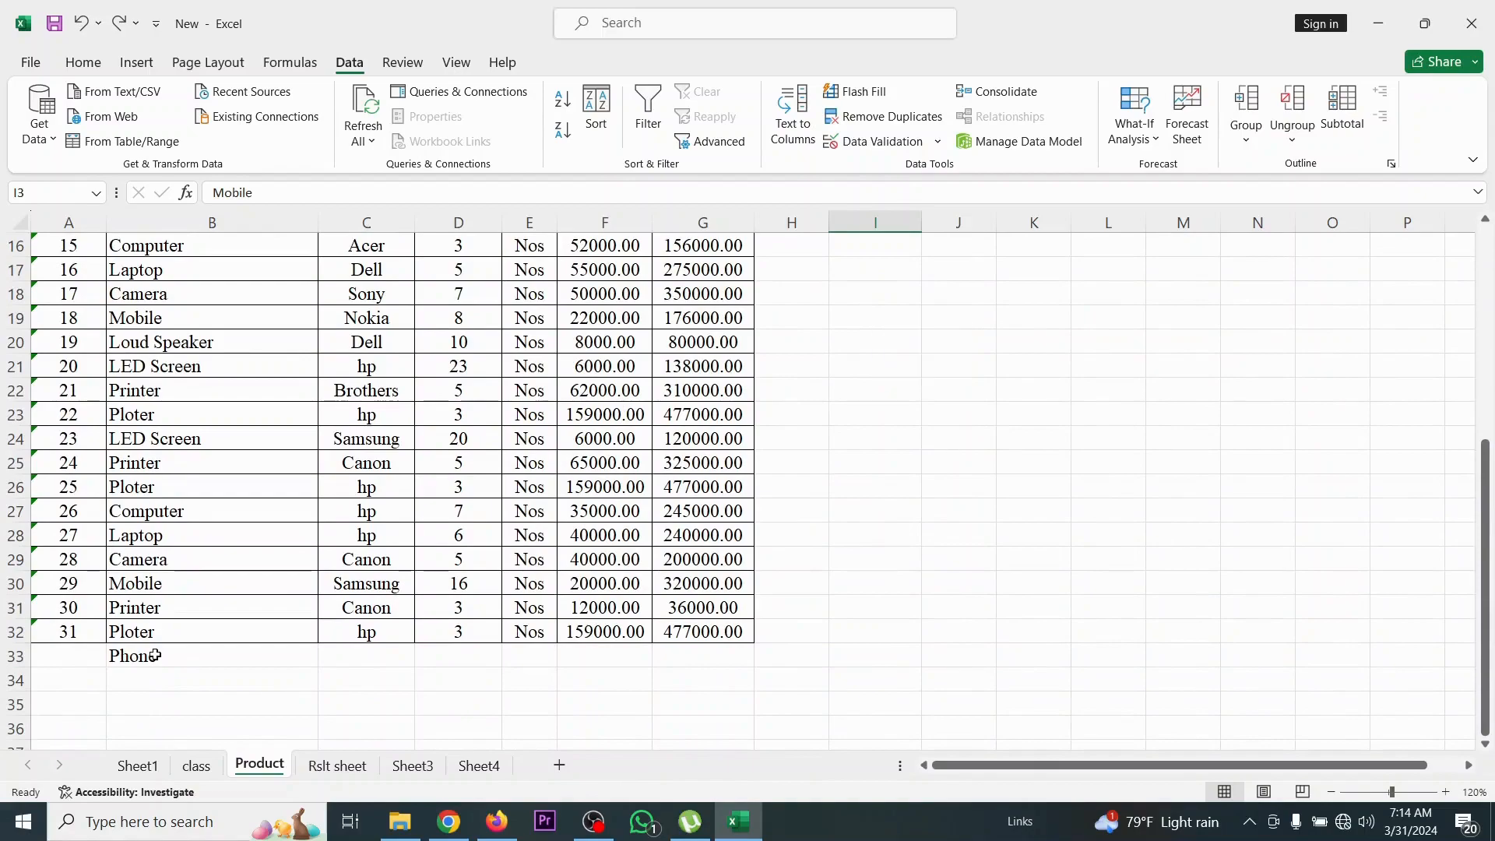
pyautogui.scroll(5, 1012, 355)
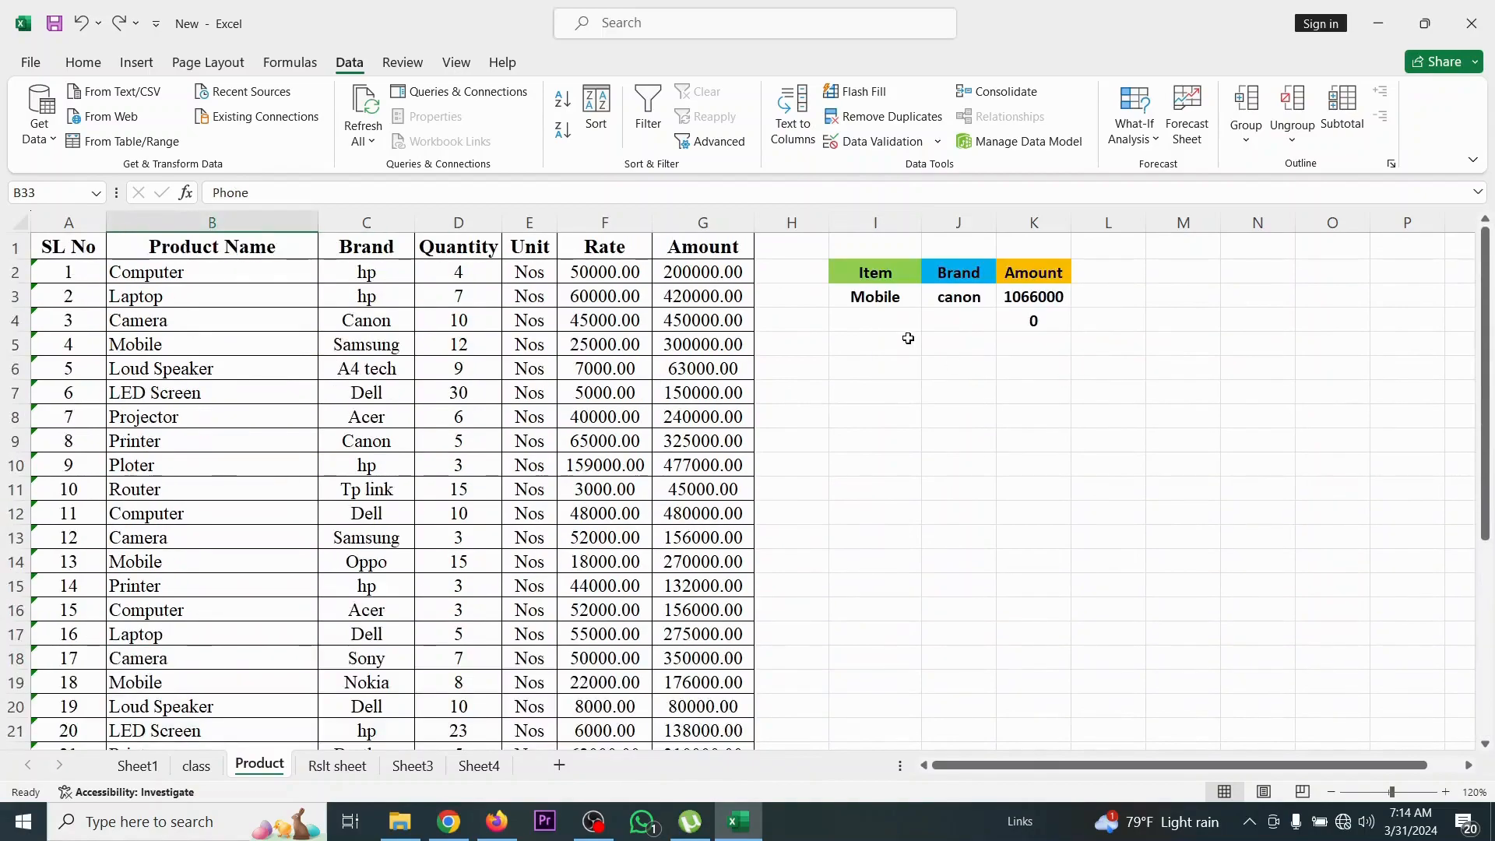
pyautogui.click(913, 298)
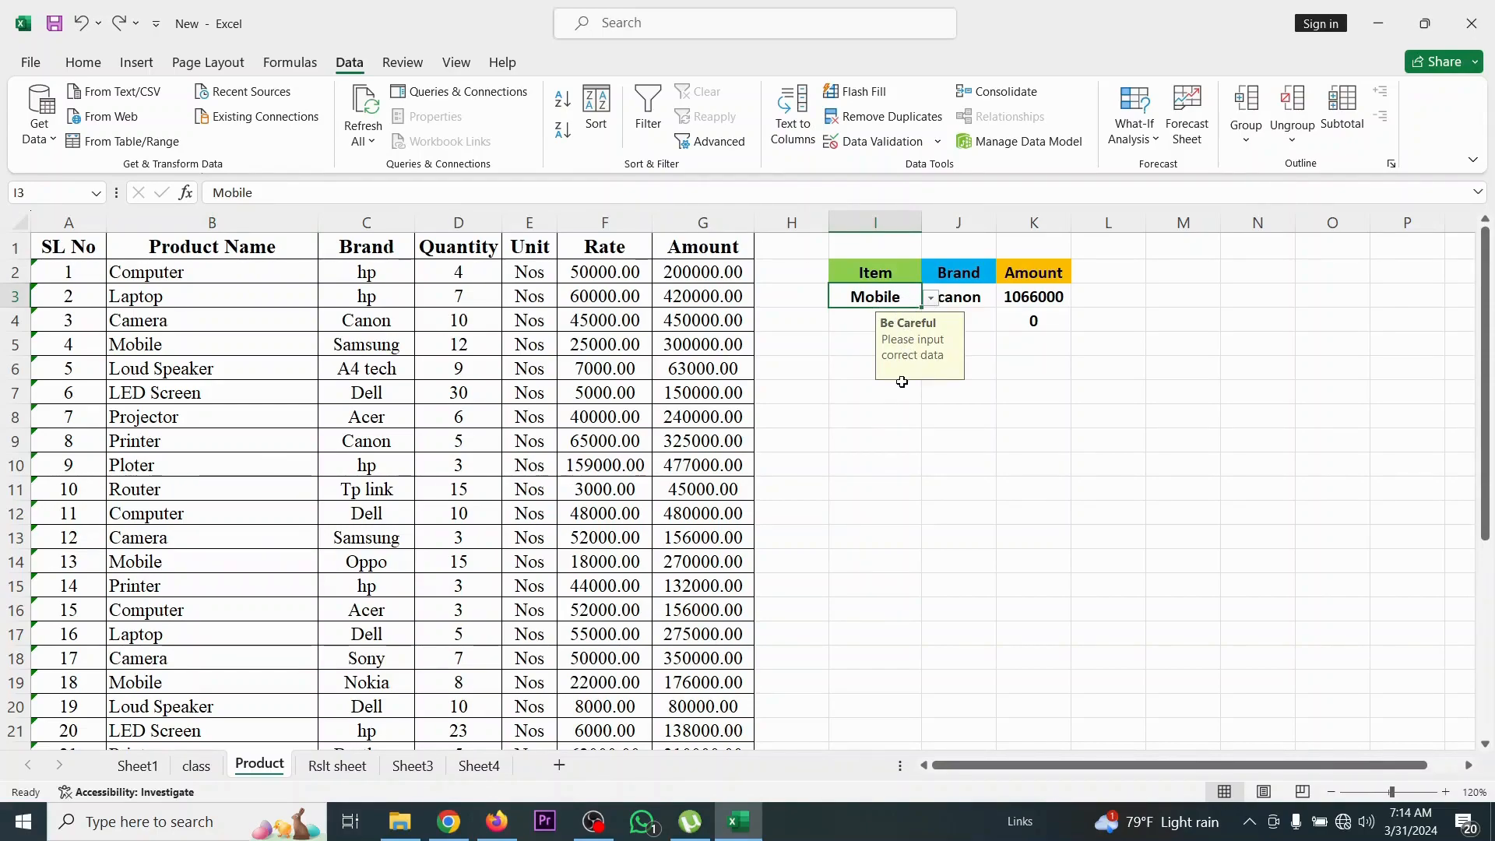
# Fill cell I6 with yellow
pyautogui.click(879, 386)
pyautogui.click(878, 366)
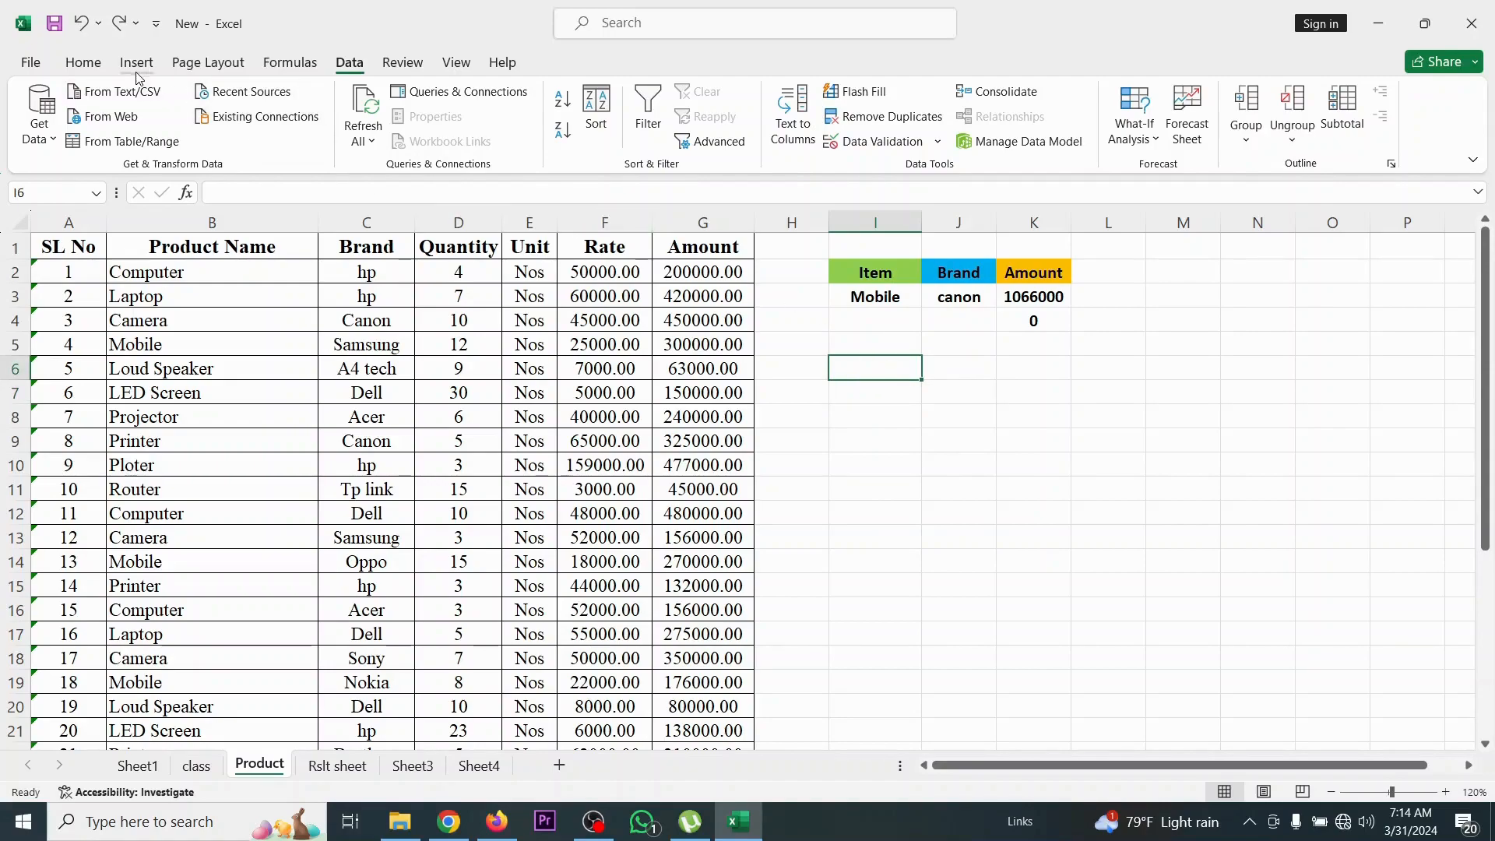
pyautogui.click(83, 63)
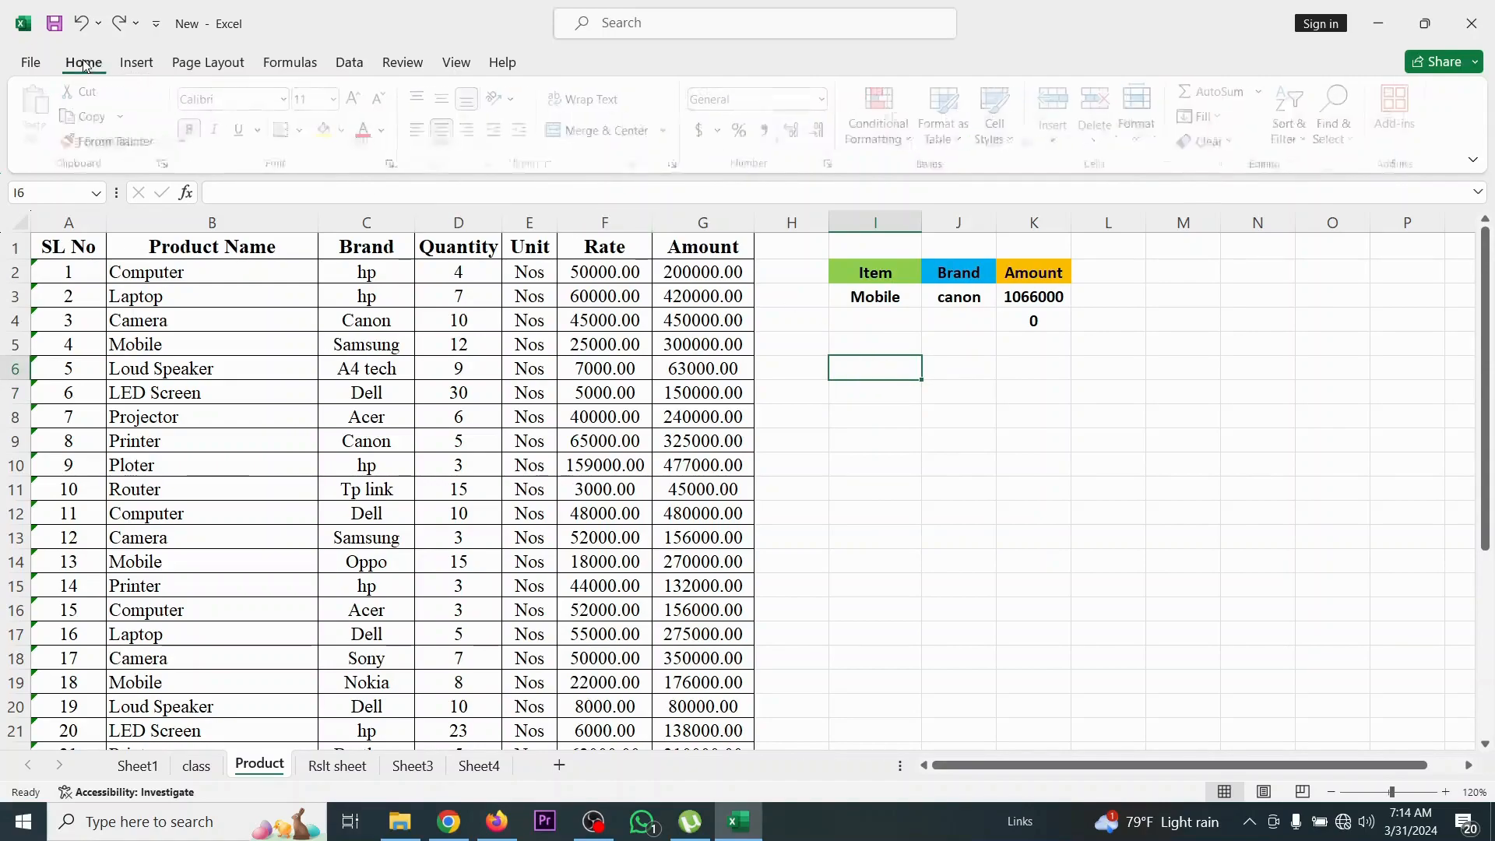
pyautogui.click(330, 129)
pyautogui.click(927, 460)
pyautogui.click(871, 360)
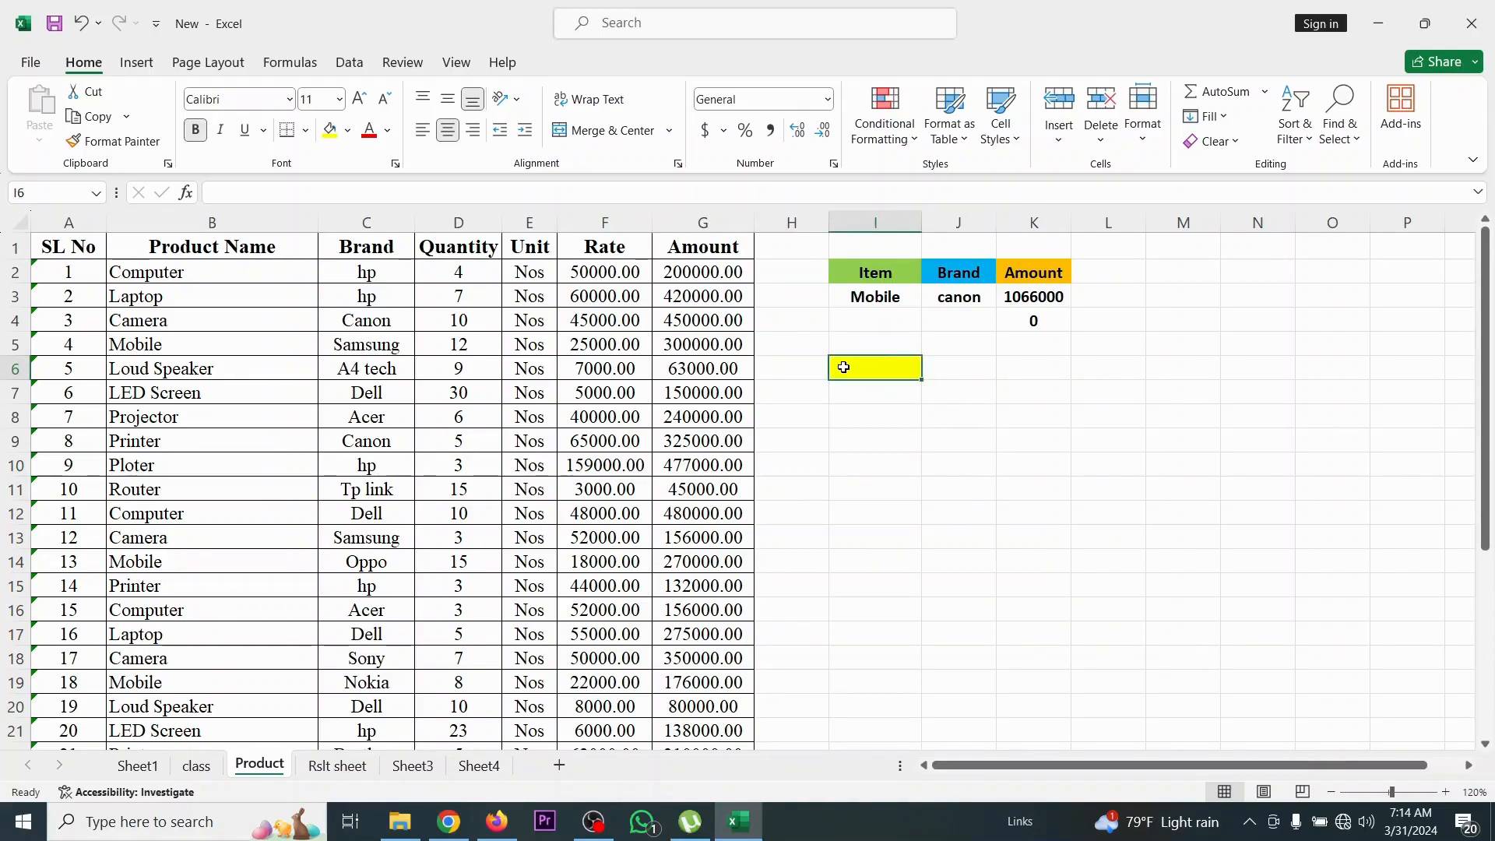
# Delete the Phone entry in cell B33 below the product list
pyautogui.scroll(-4, 290, 374)
pyautogui.scroll(-4, 337, 596)
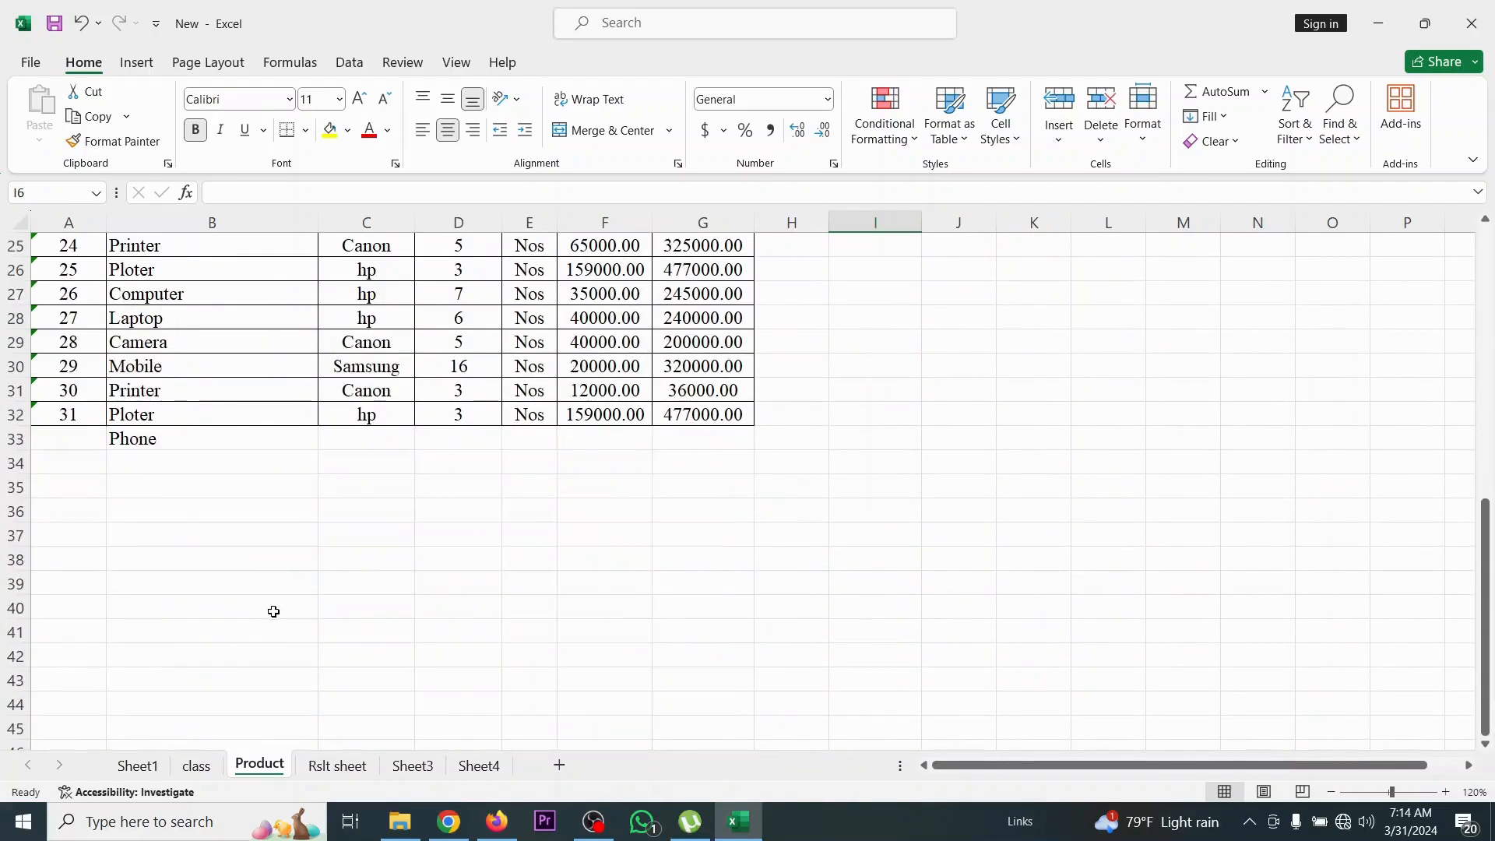
pyautogui.scroll(3, 127, 418)
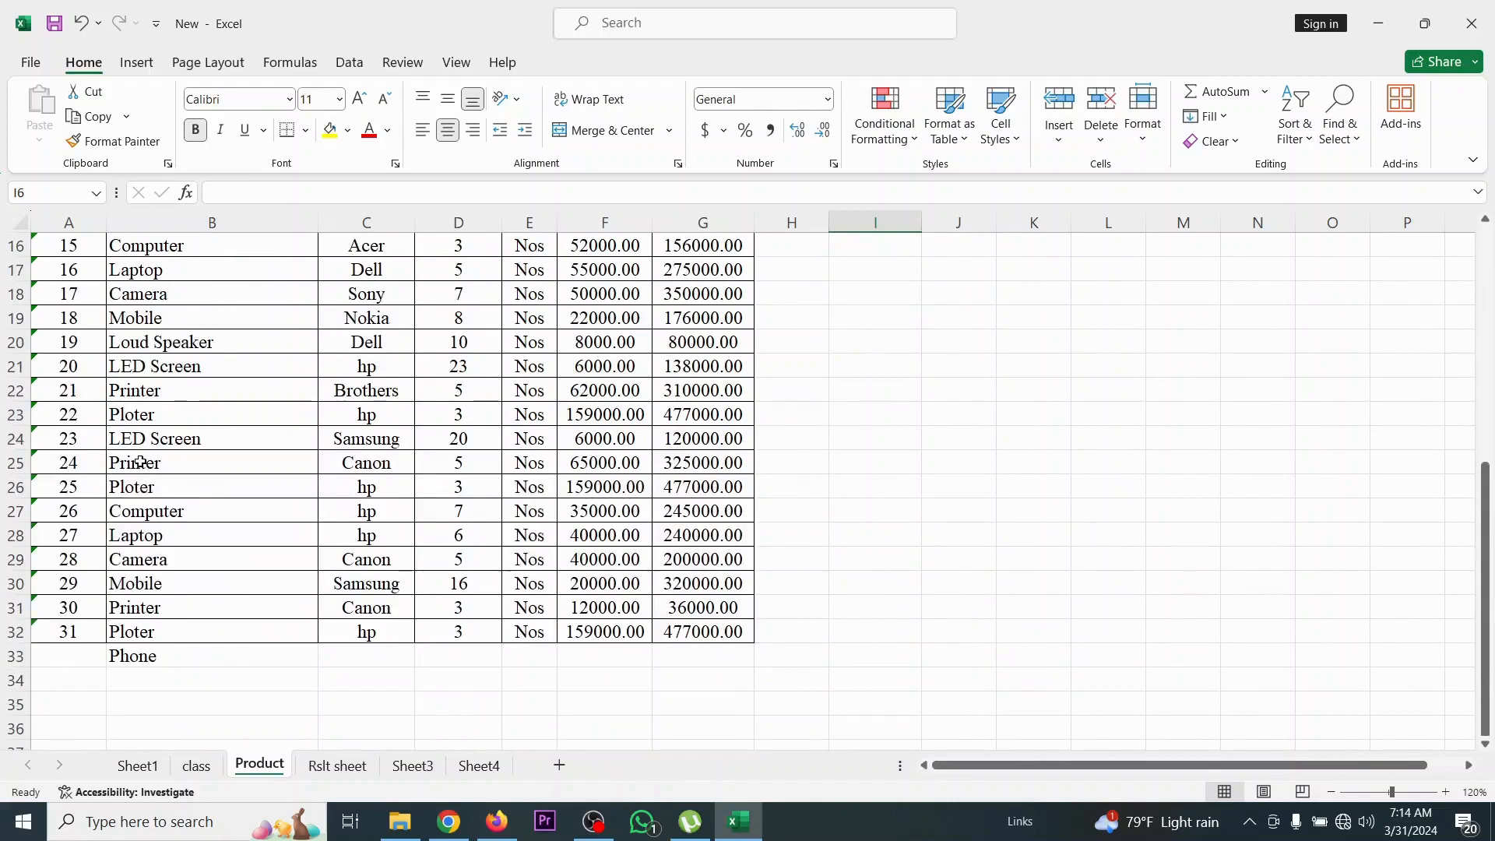
pyautogui.click(164, 660)
pyautogui.press('Delete')
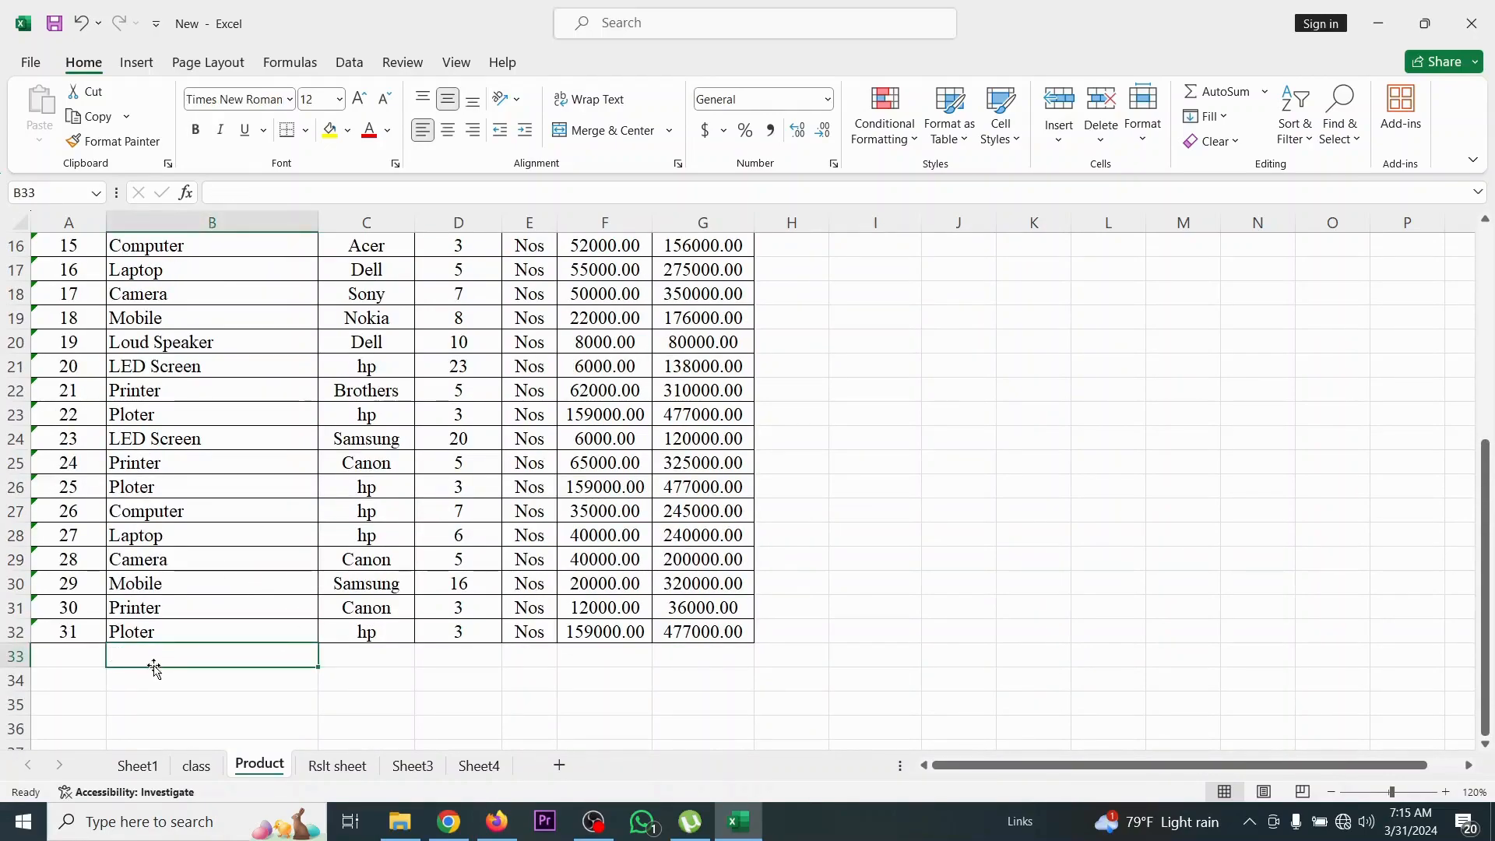
pyautogui.scroll(5, 195, 298)
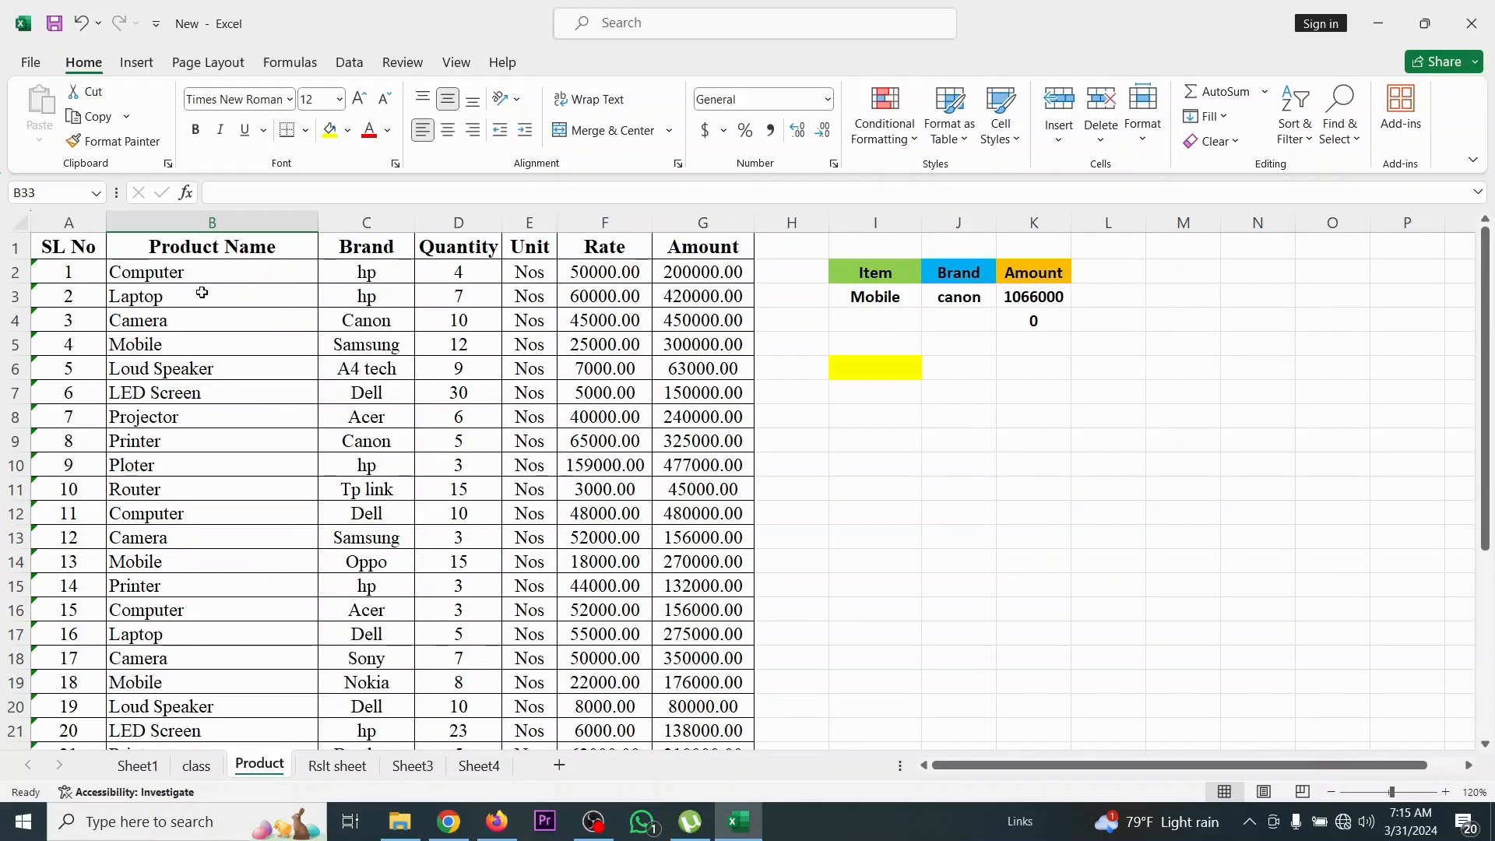
# Convert the product data in A1:G32 into a table that uses its first row as headers
pyautogui.scroll(-8, 282, 273)
pyautogui.scroll(2, 376, 475)
pyautogui.scroll(2, 376, 475)
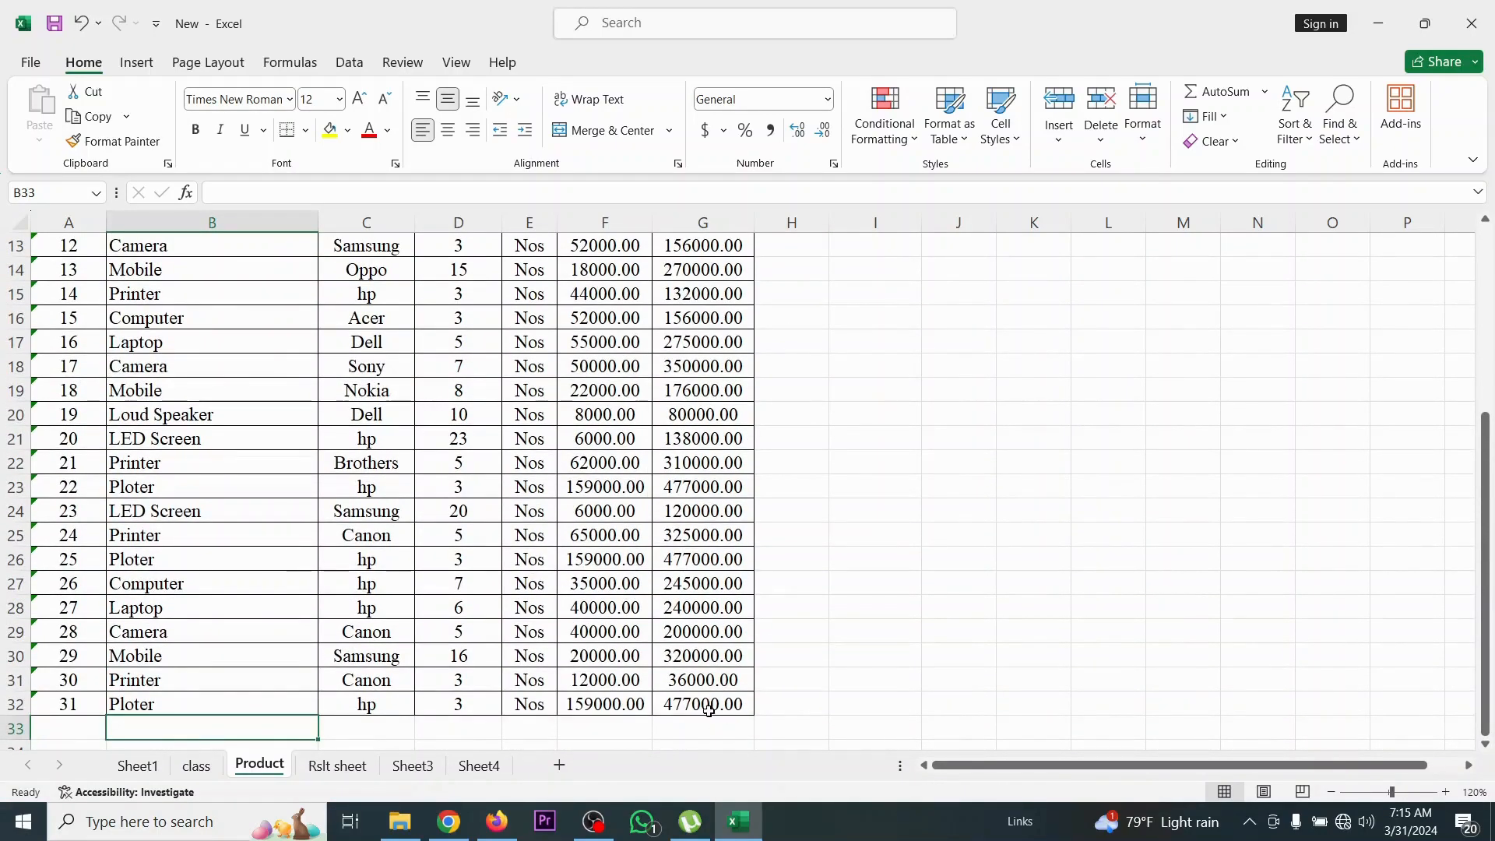
pyautogui.moveTo(717, 704); pyautogui.dragTo(65, 255)
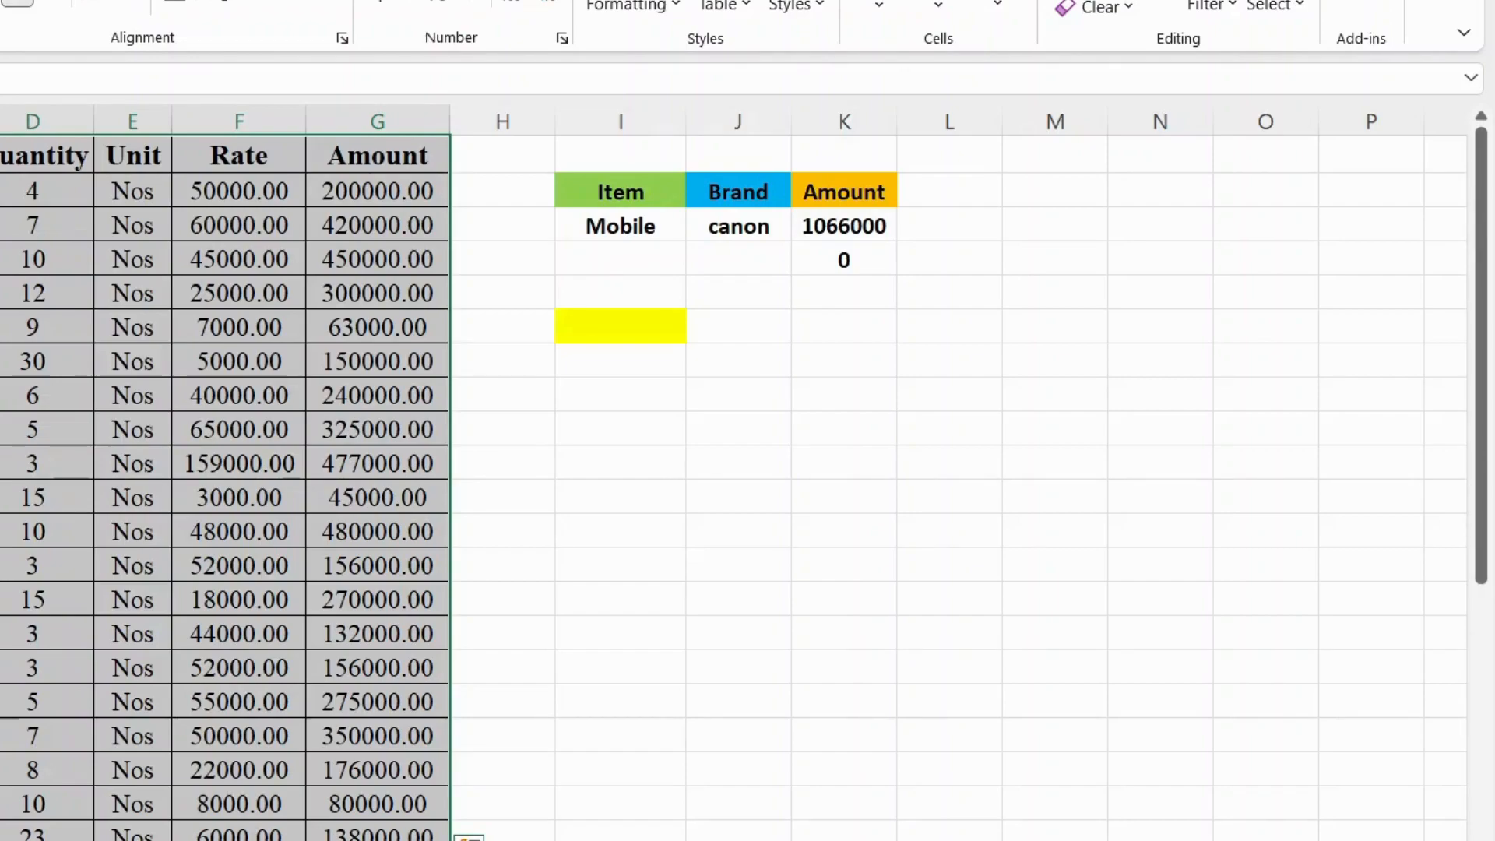
pyautogui.hotkey('ctrl', 't')
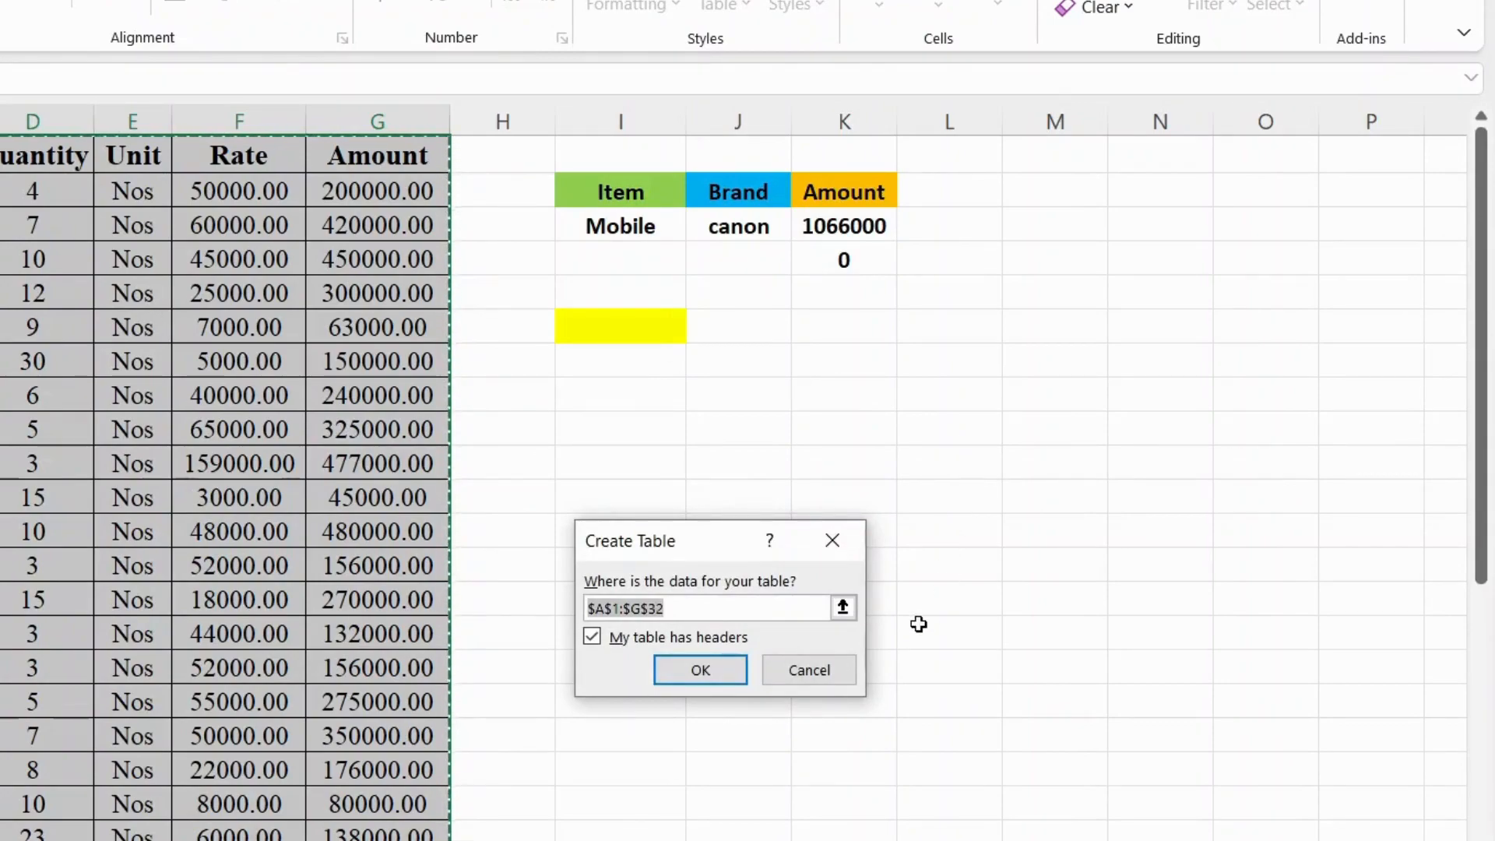
pyautogui.moveTo(738, 543); pyautogui.dragTo(688, 473)
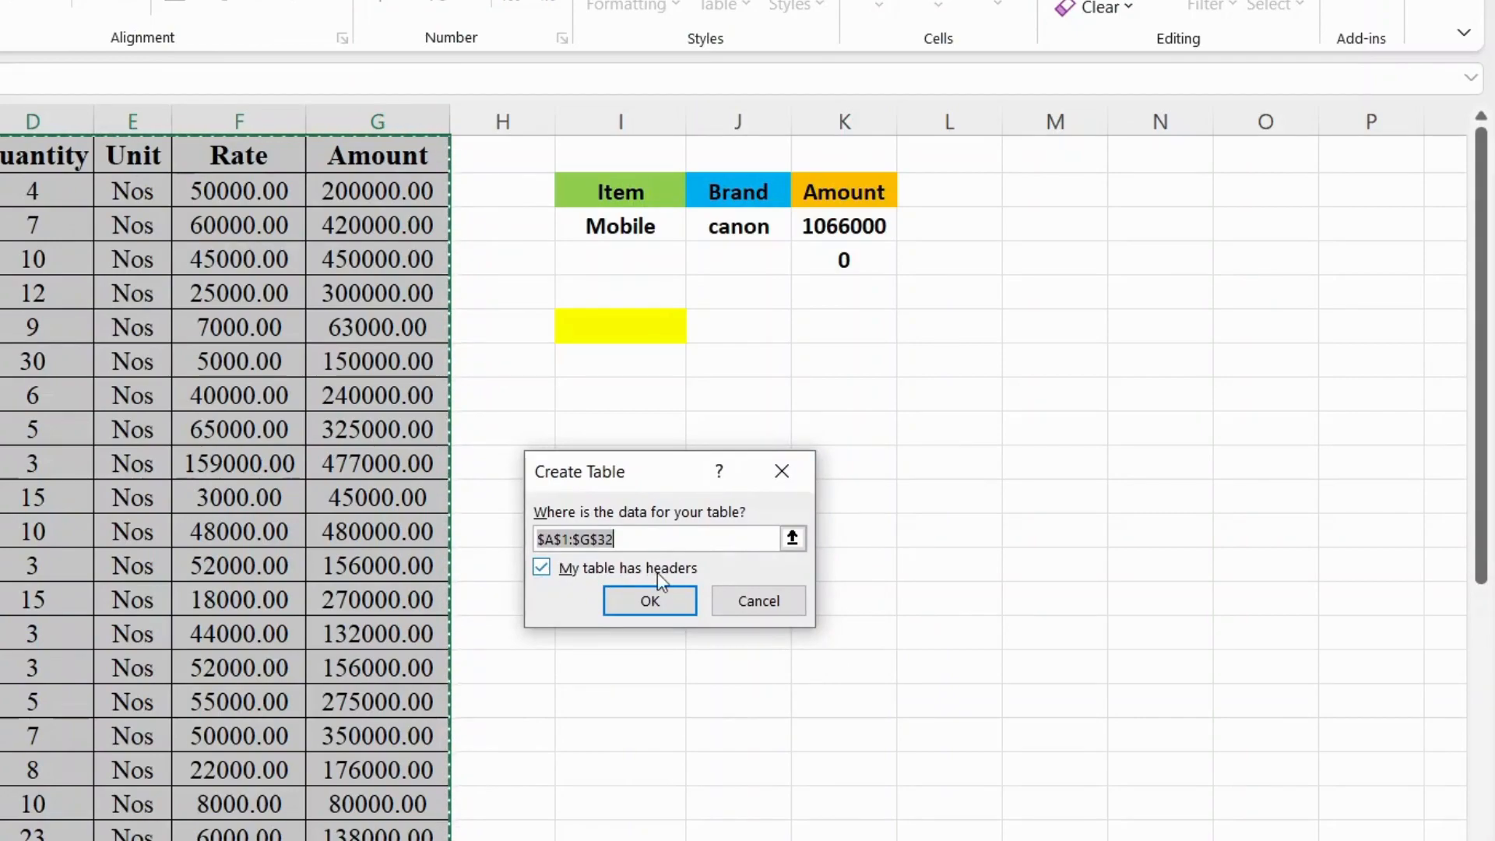
pyautogui.click(544, 575)
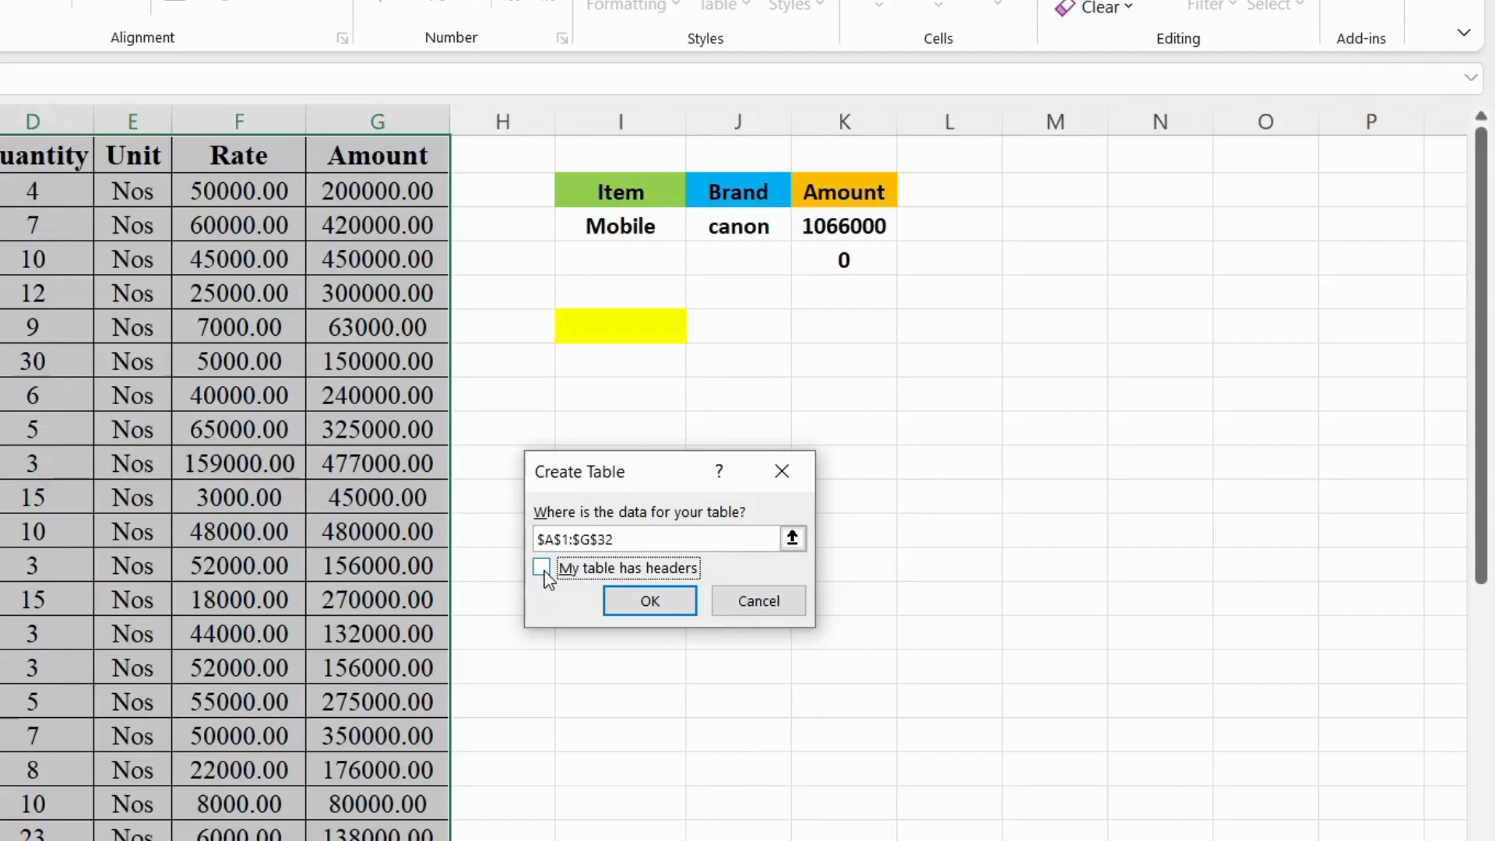
pyautogui.click(658, 601)
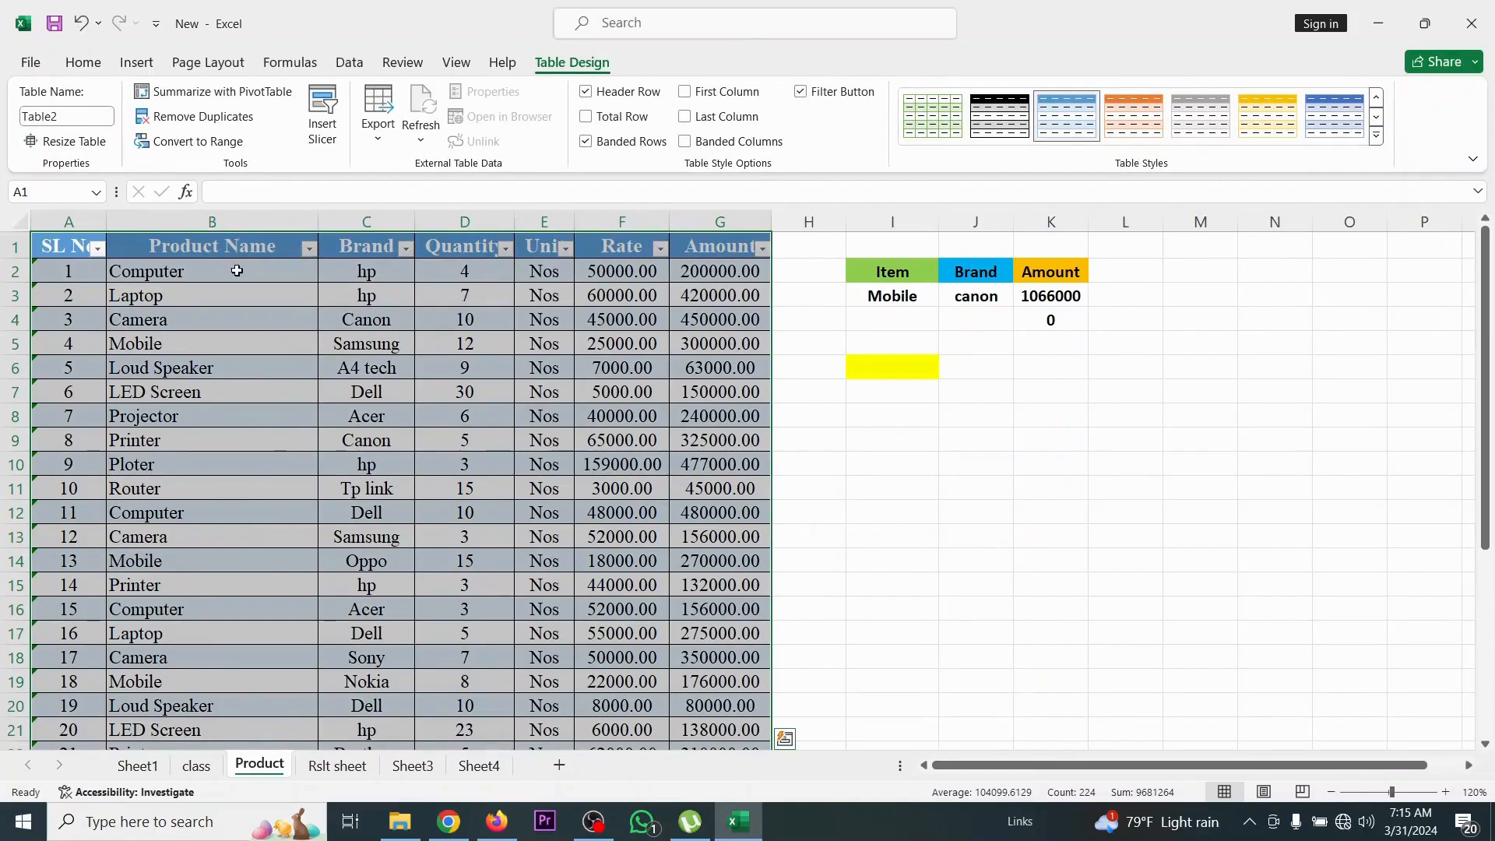
pyautogui.click(363, 337)
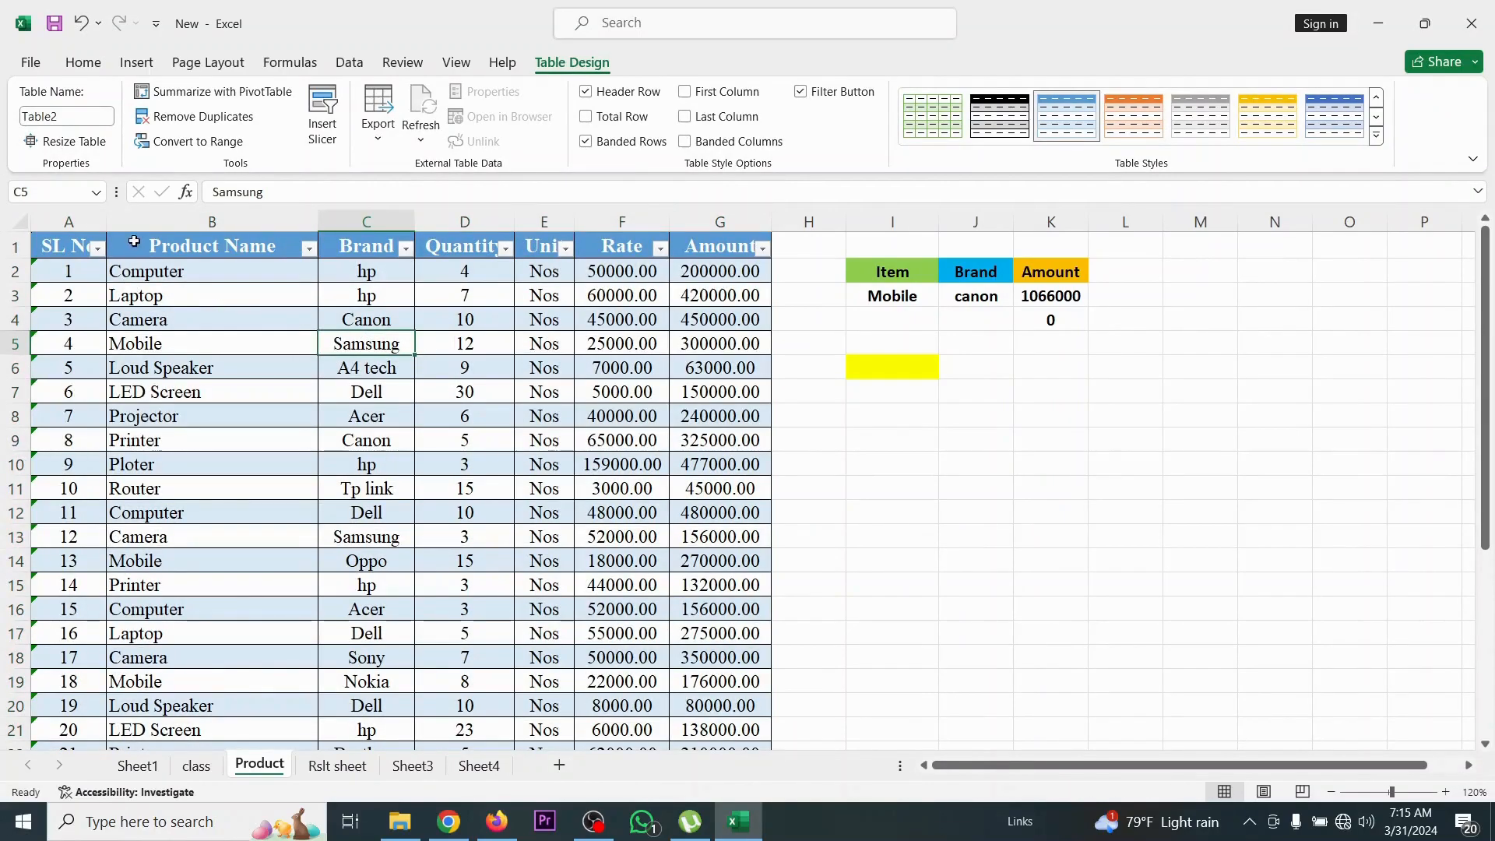
pyautogui.scroll(-2, 328, 430)
pyautogui.scroll(-6, 327, 430)
pyautogui.scroll(8, 288, 490)
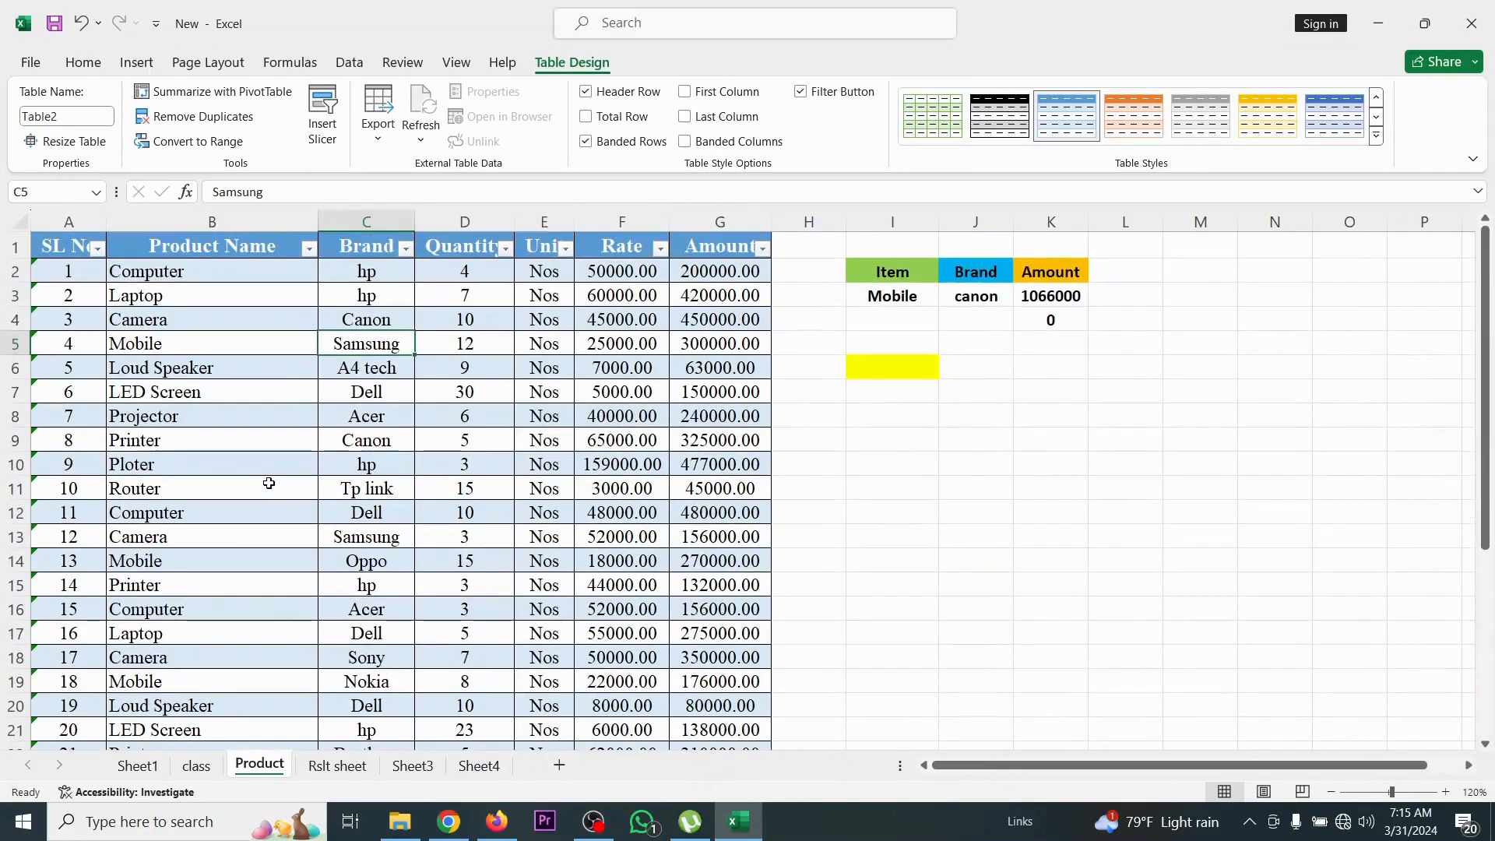
# Add List data validation to the yellow cell I6 with the product names =$B$2:$B$32 as source
pyautogui.click(892, 370)
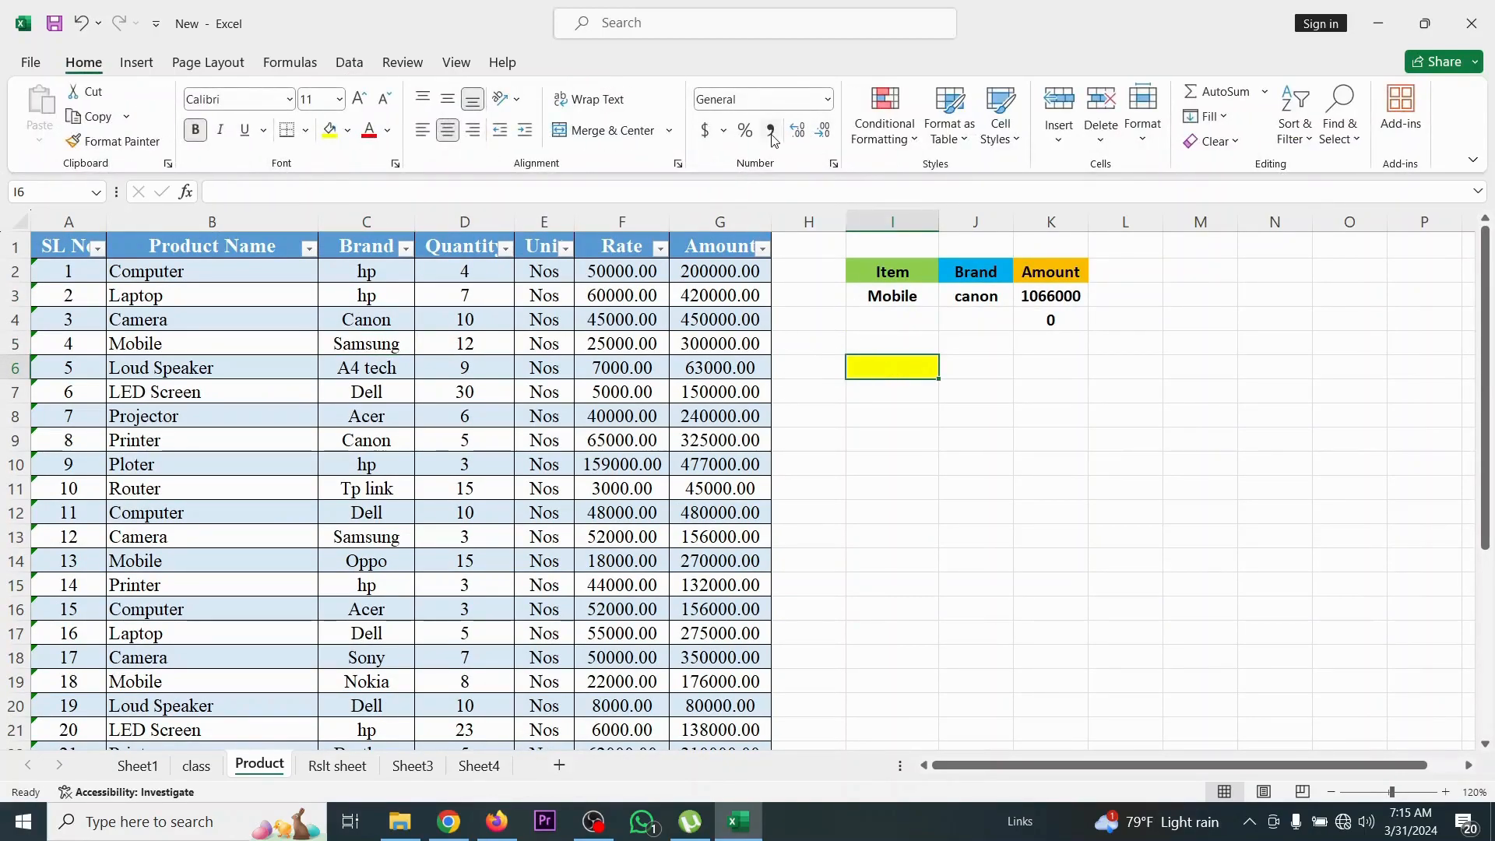
pyautogui.click(349, 67)
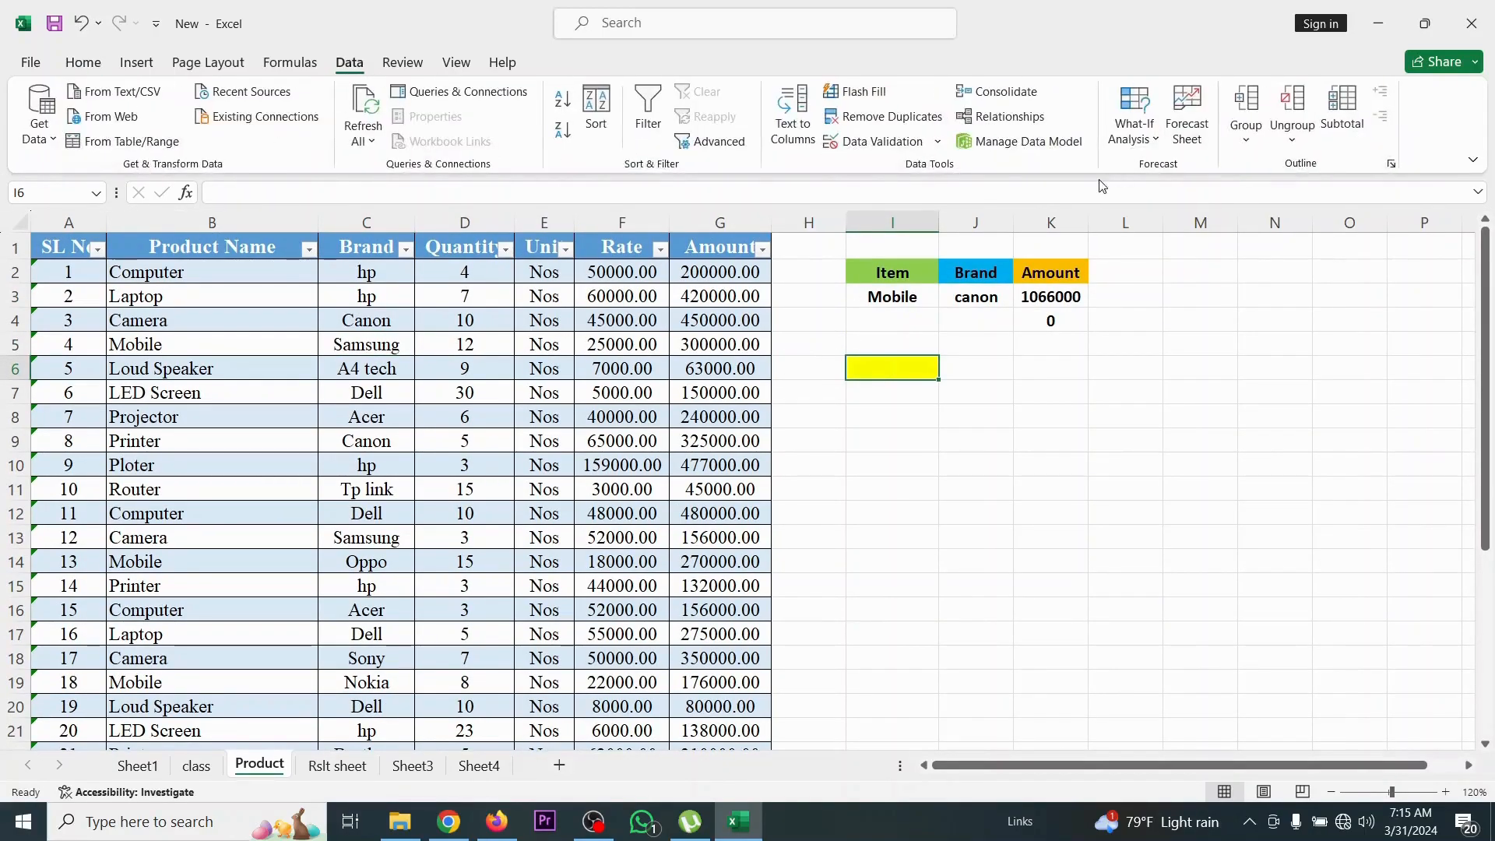
pyautogui.click(875, 144)
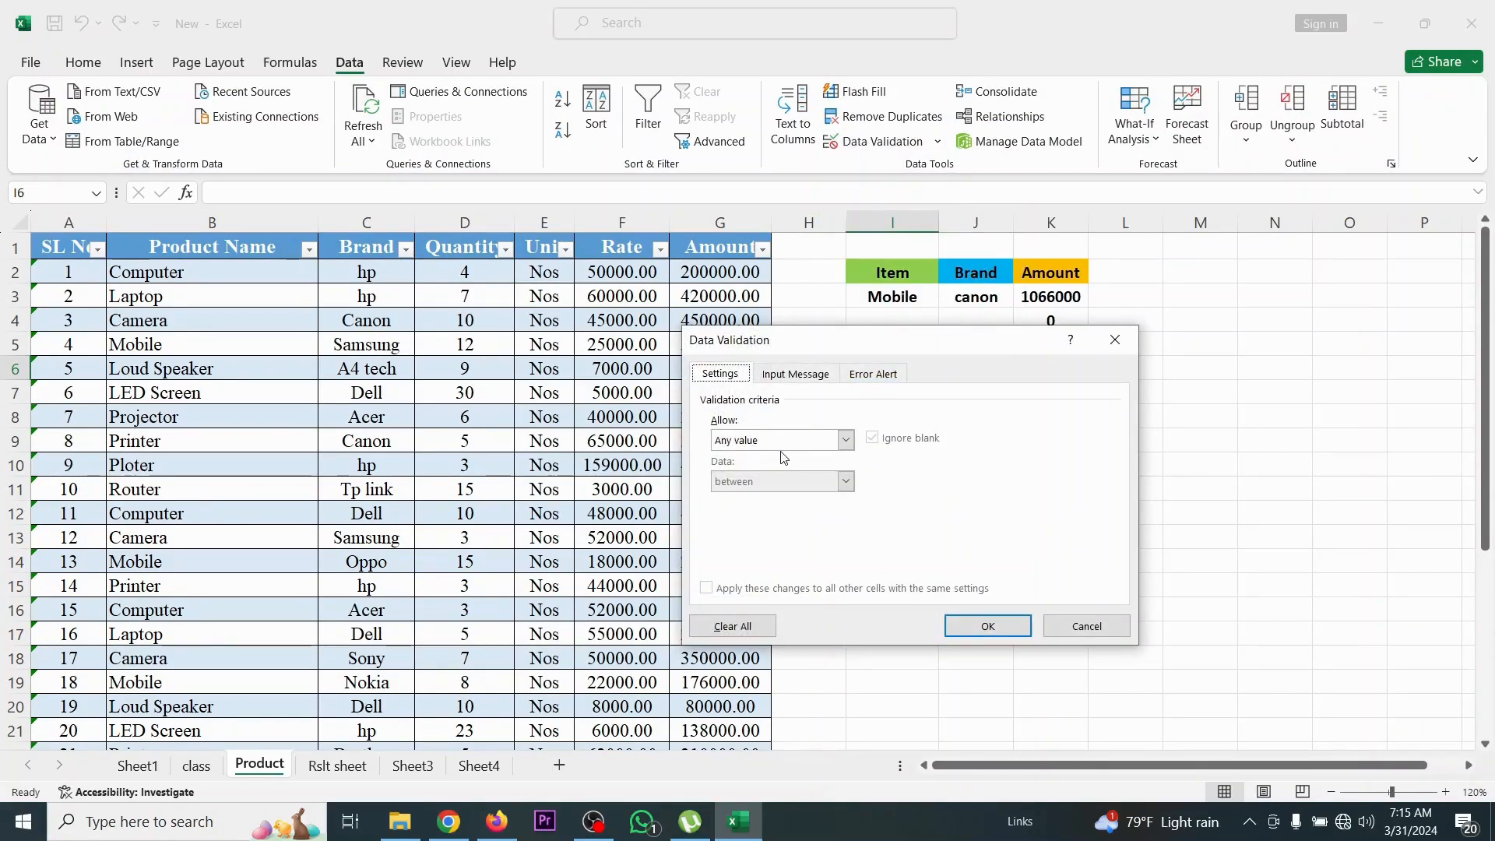
pyautogui.click(845, 441)
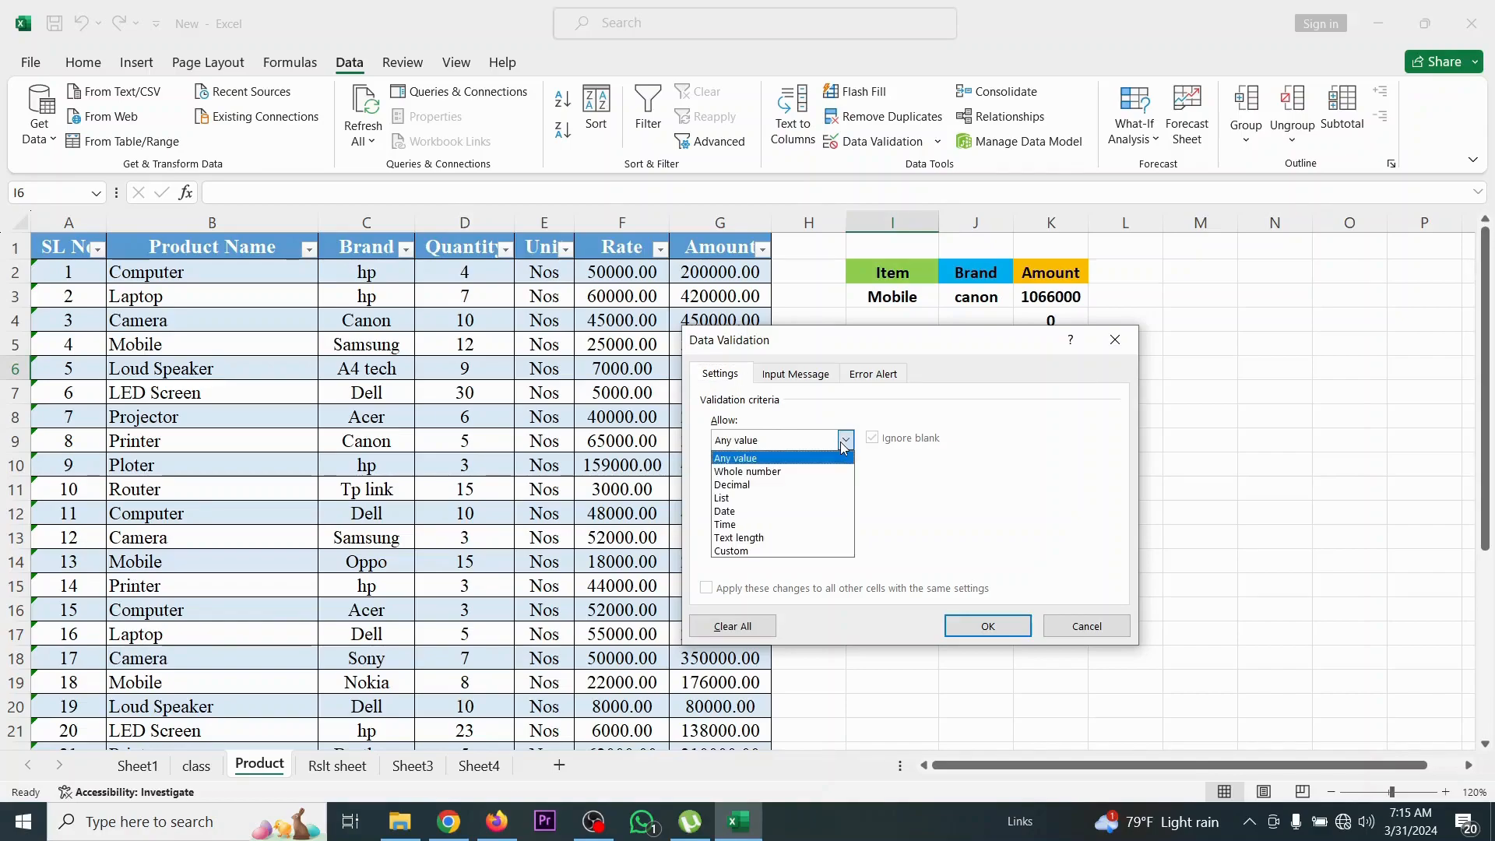
pyautogui.click(788, 498)
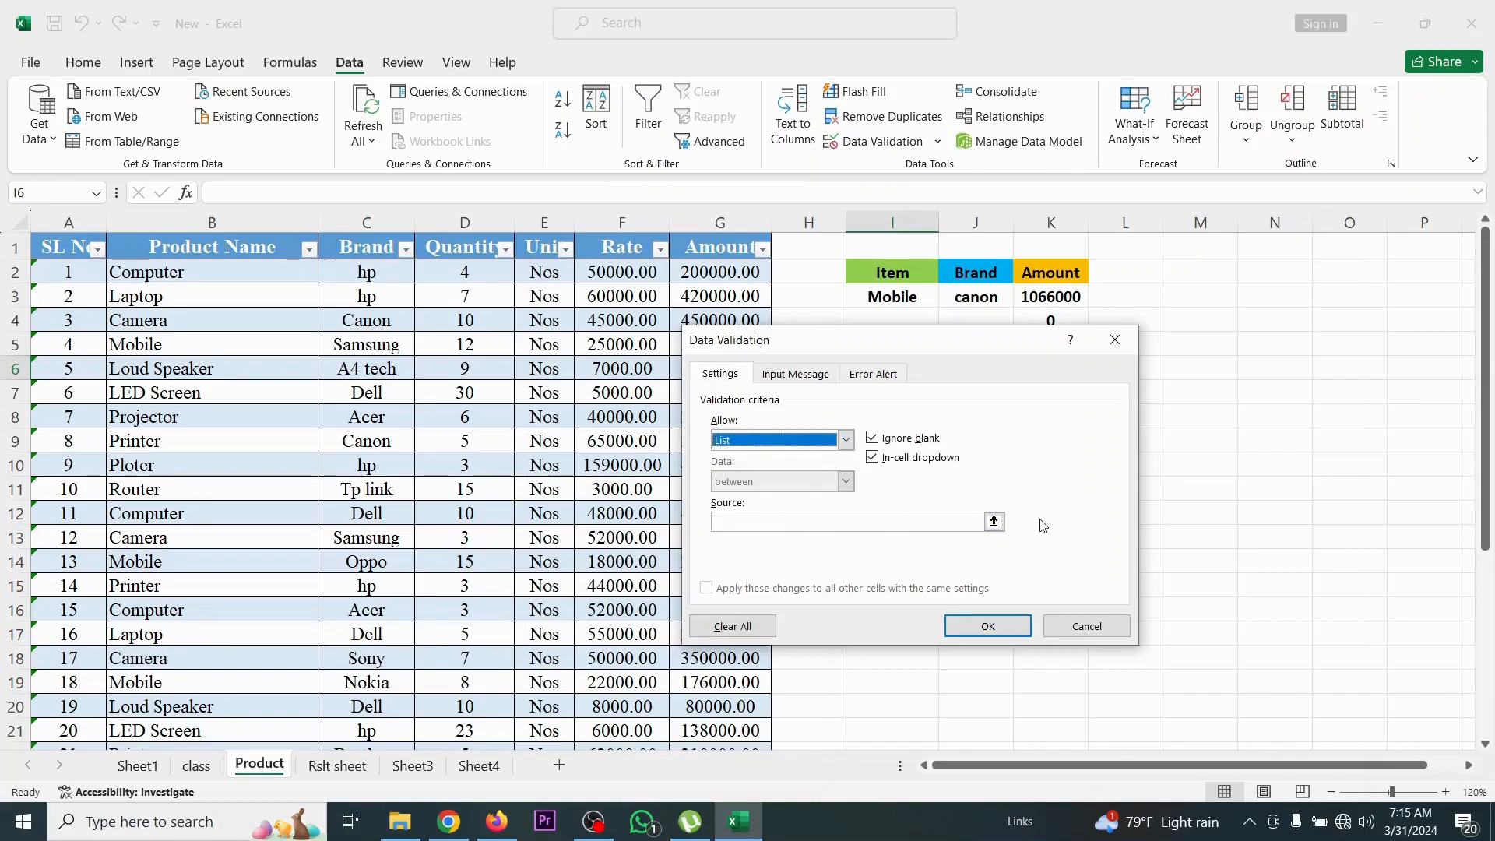
pyautogui.click(995, 522)
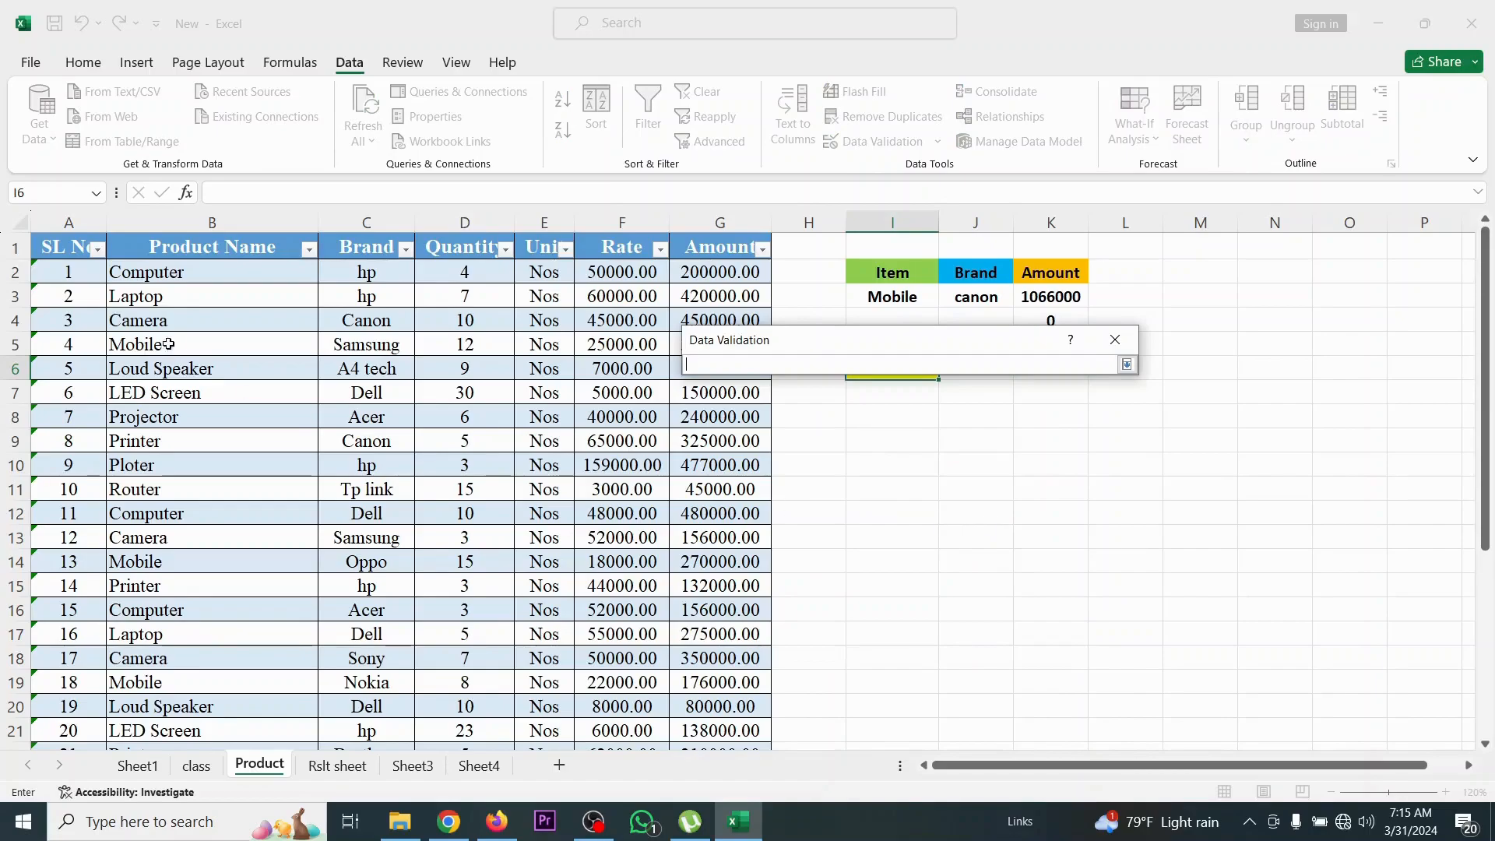
pyautogui.moveTo(170, 271); pyautogui.dragTo(152, 707)
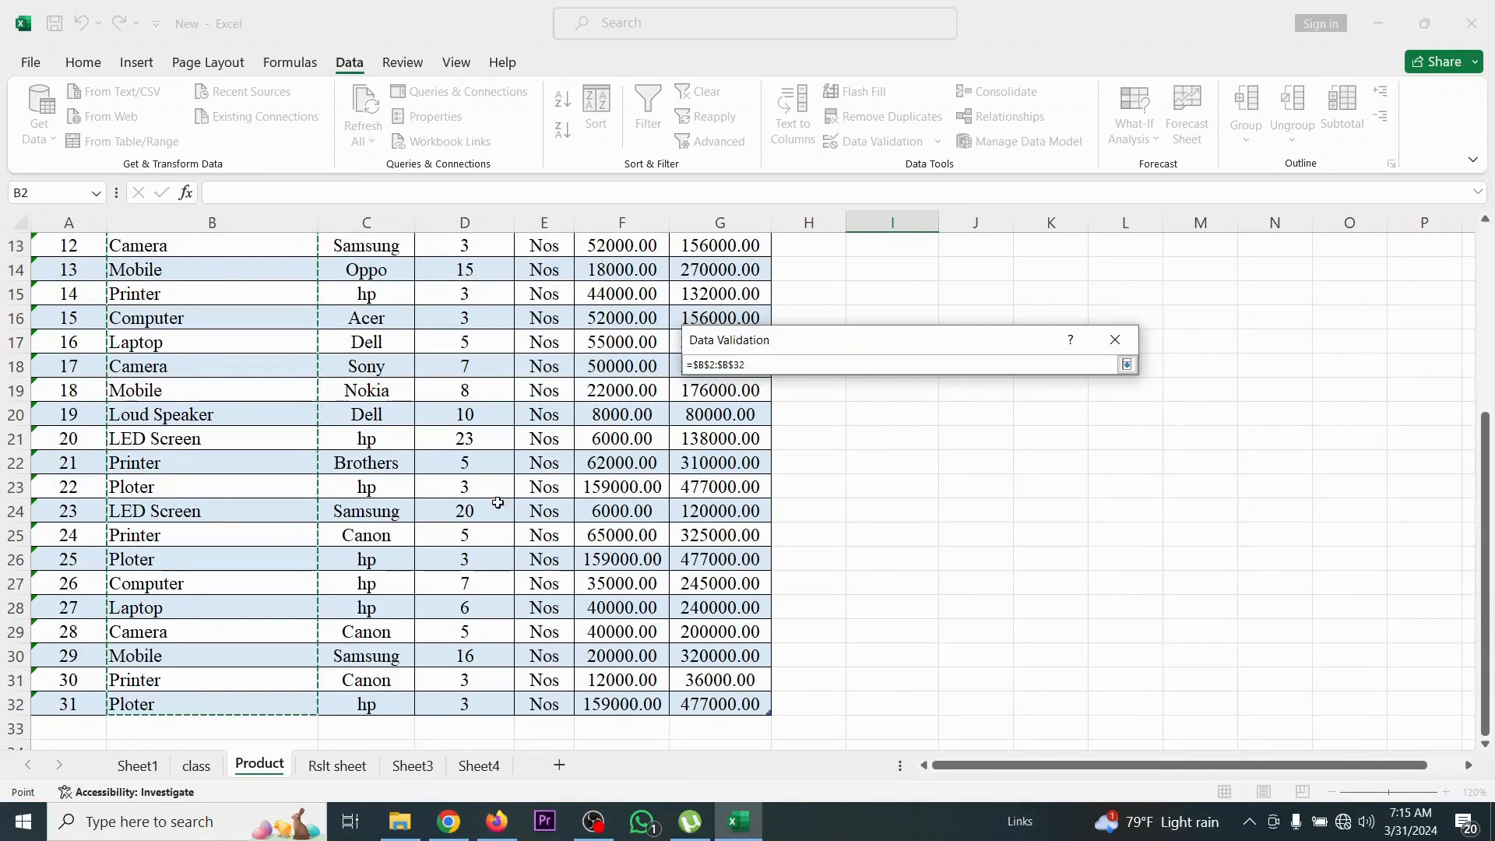
pyautogui.click(1127, 365)
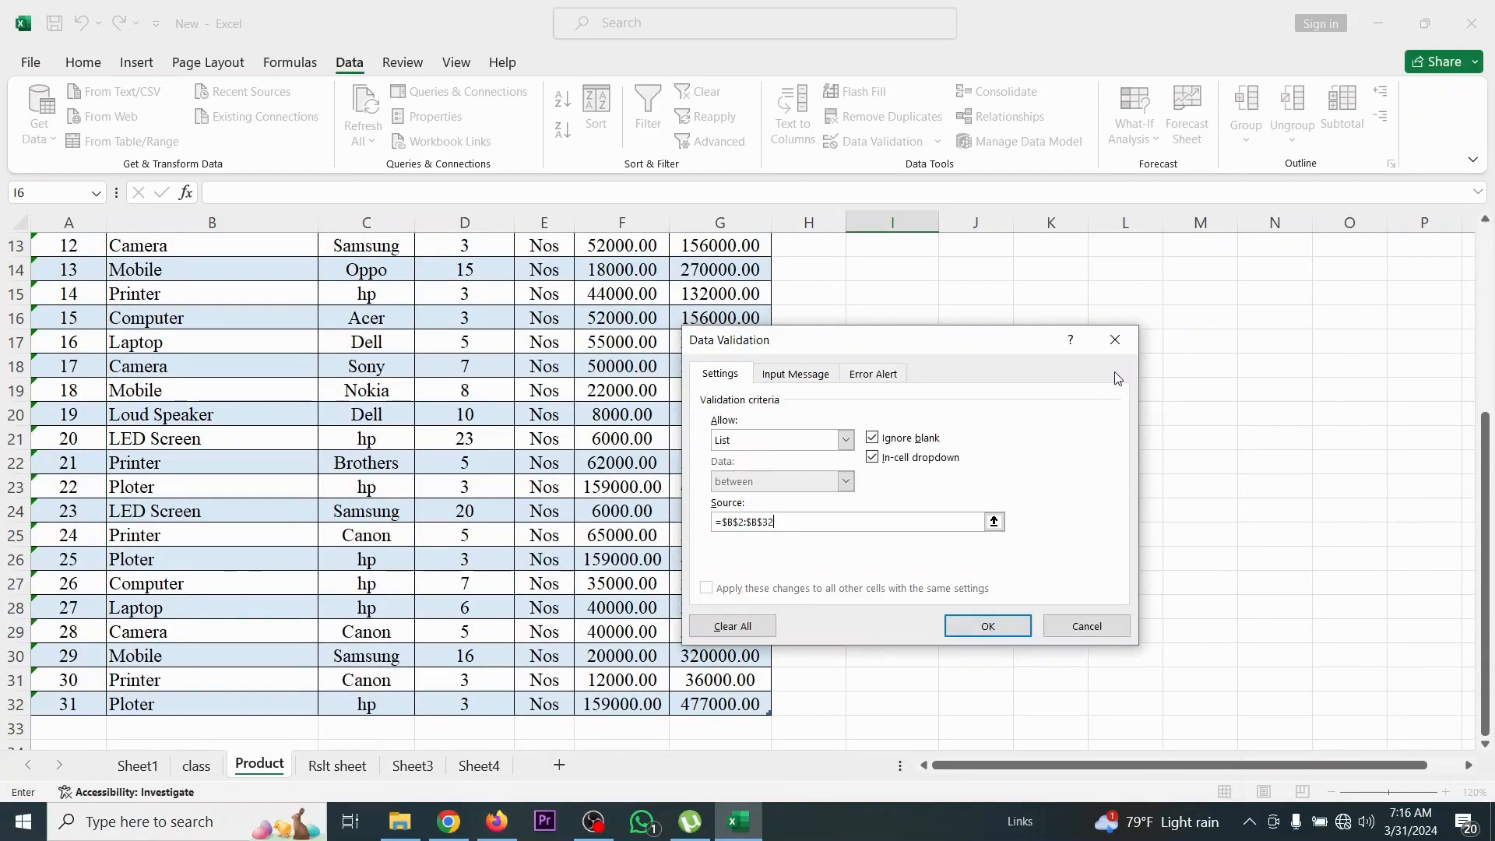
pyautogui.click(1002, 629)
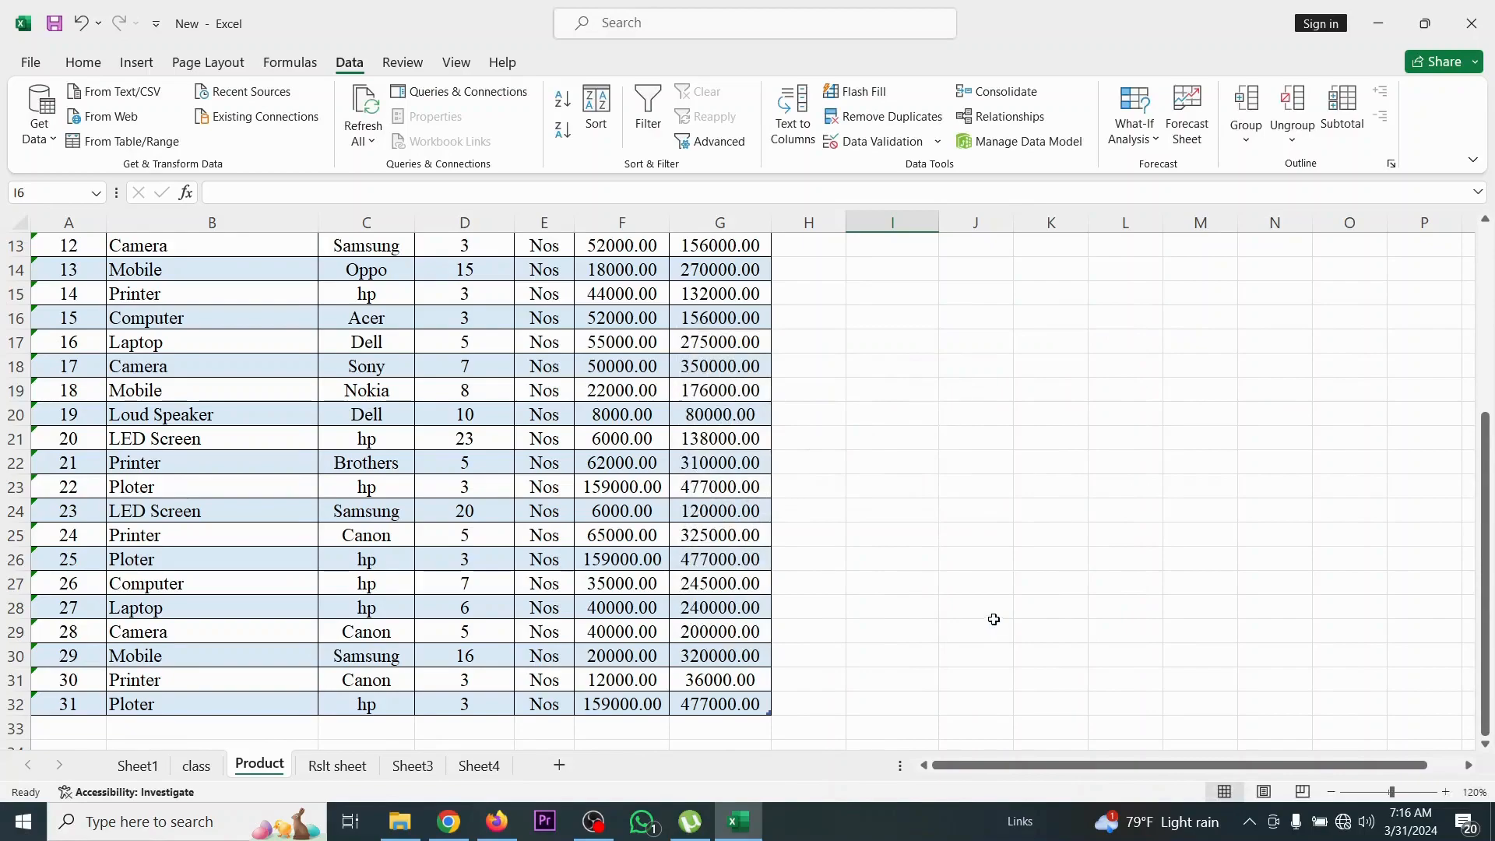
# Check the entries offered by the drop-down list in cell I6 through to the end
pyautogui.scroll(4, 990, 444)
pyautogui.click(948, 370)
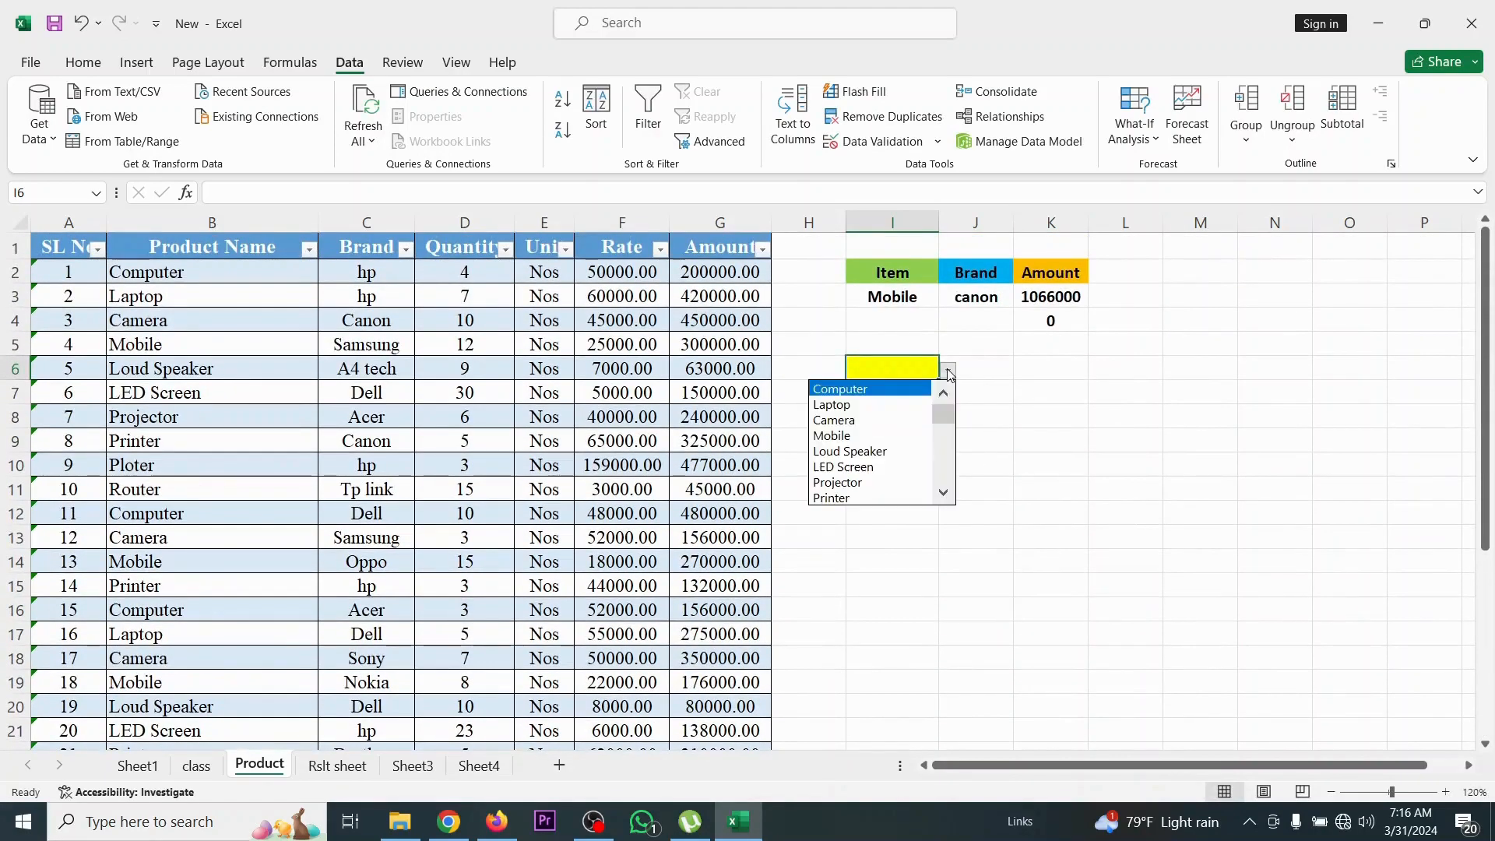
pyautogui.moveTo(945, 419); pyautogui.dragTo(945, 475)
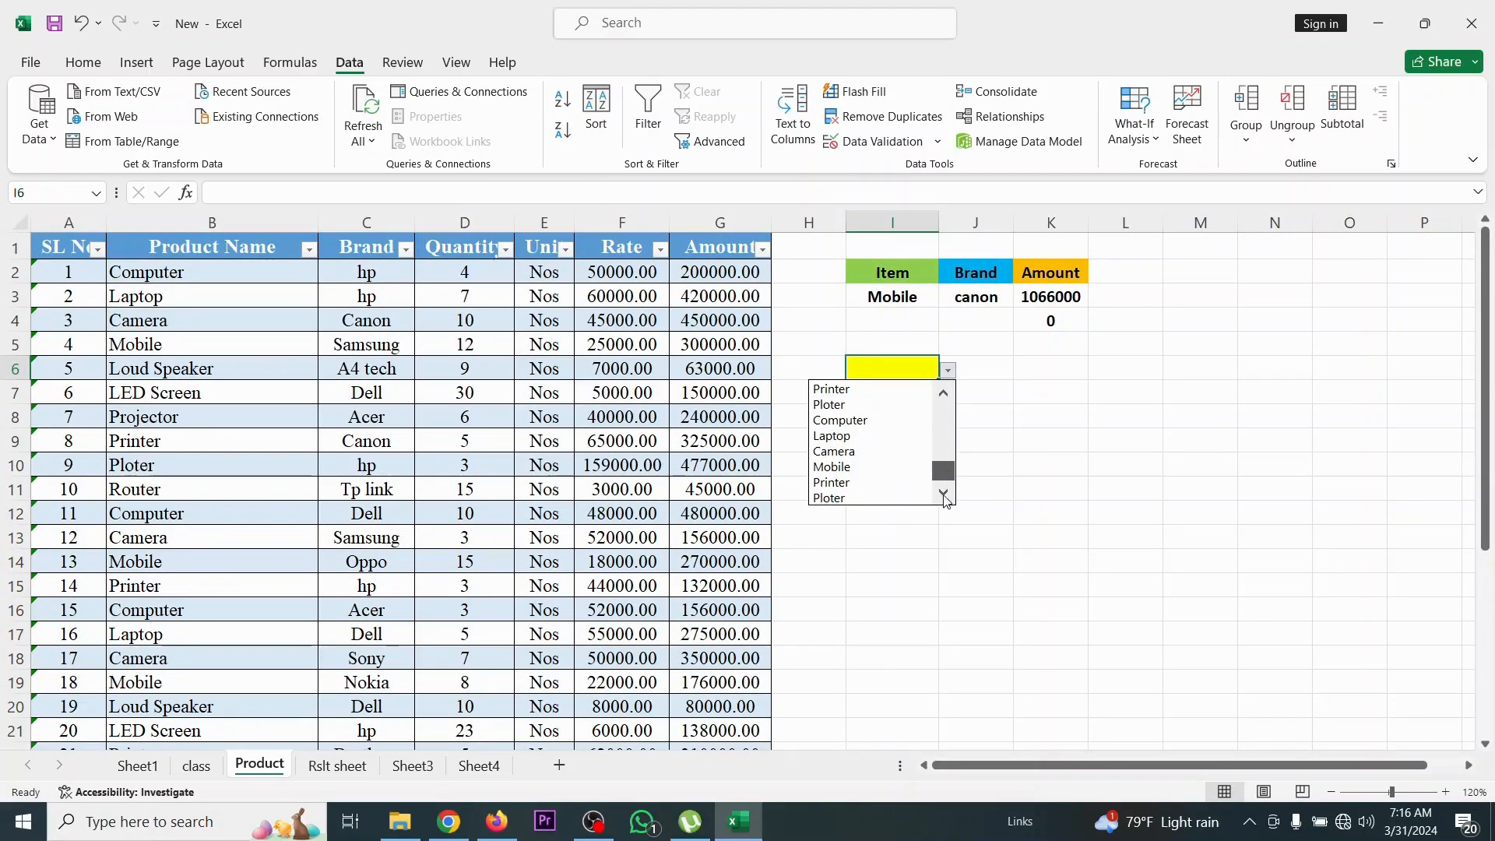
pyautogui.click(902, 551)
# Add the product name phone in cell B33, directly below the last row of the product table
pyautogui.scroll(-8, 512, 537)
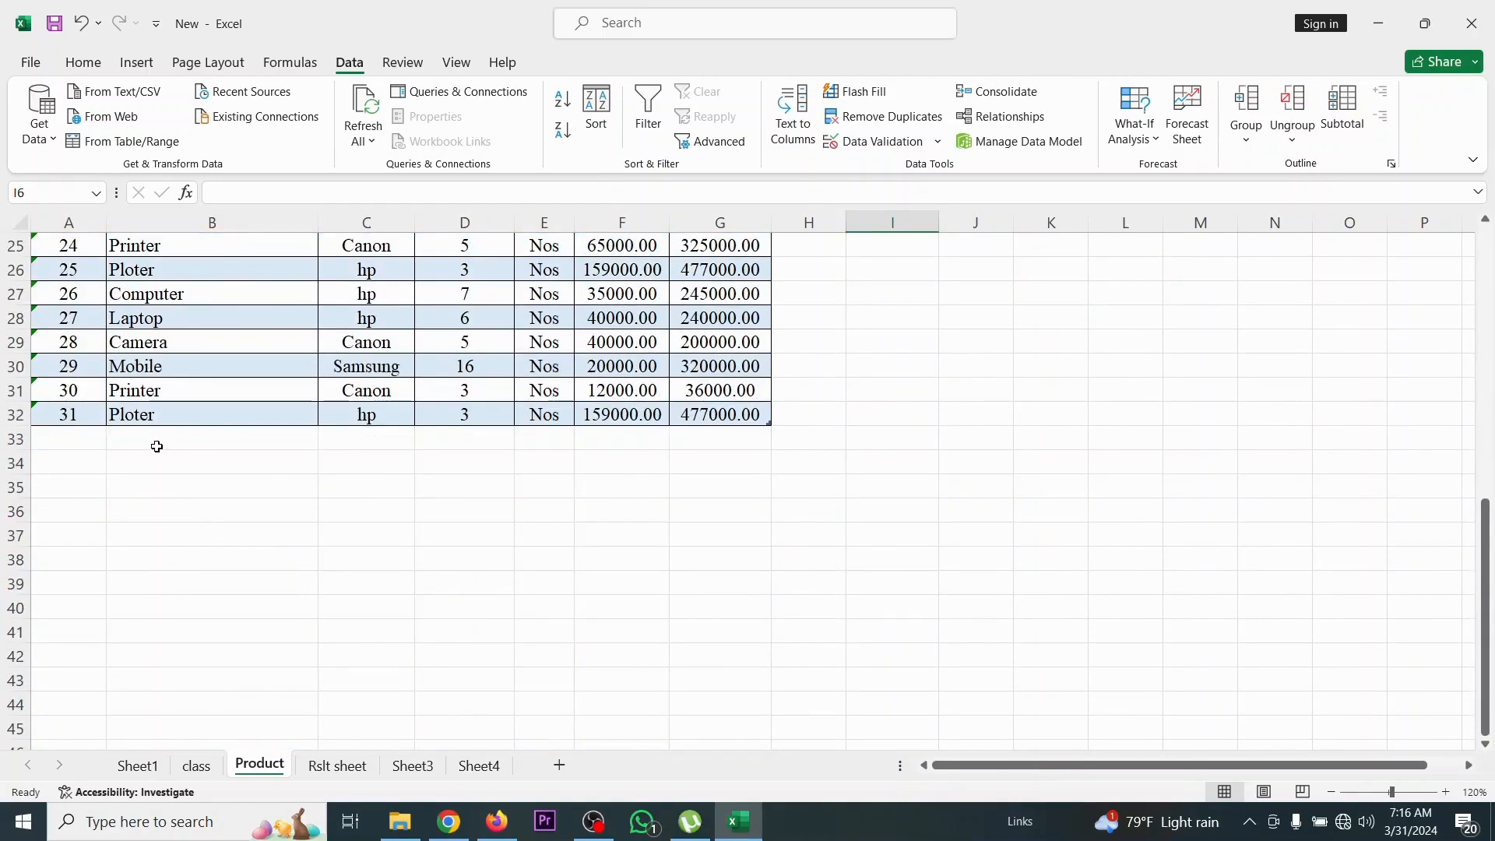
pyautogui.click(157, 441)
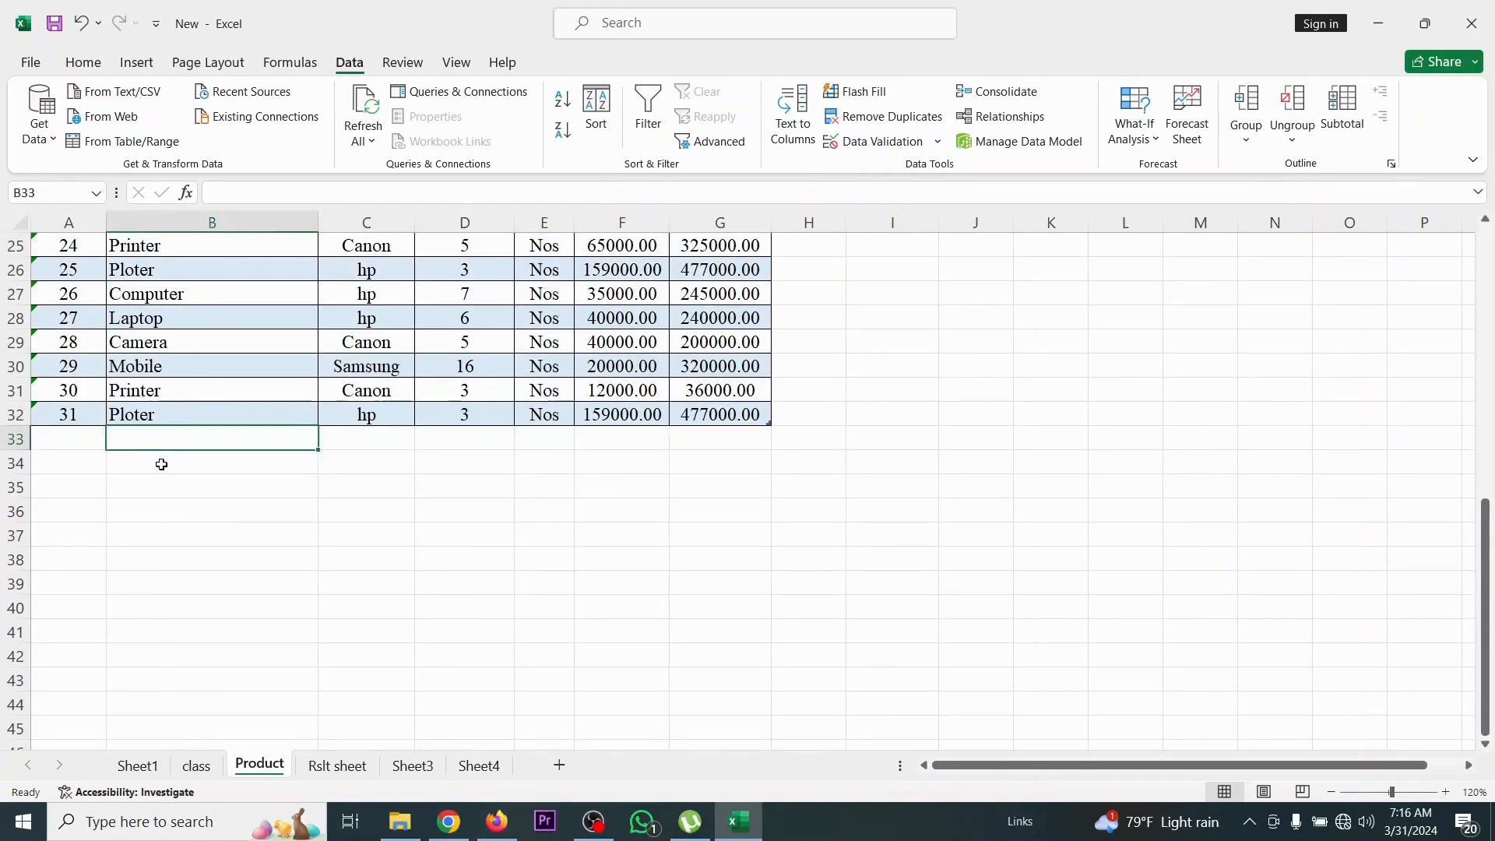
pyautogui.write('phone')
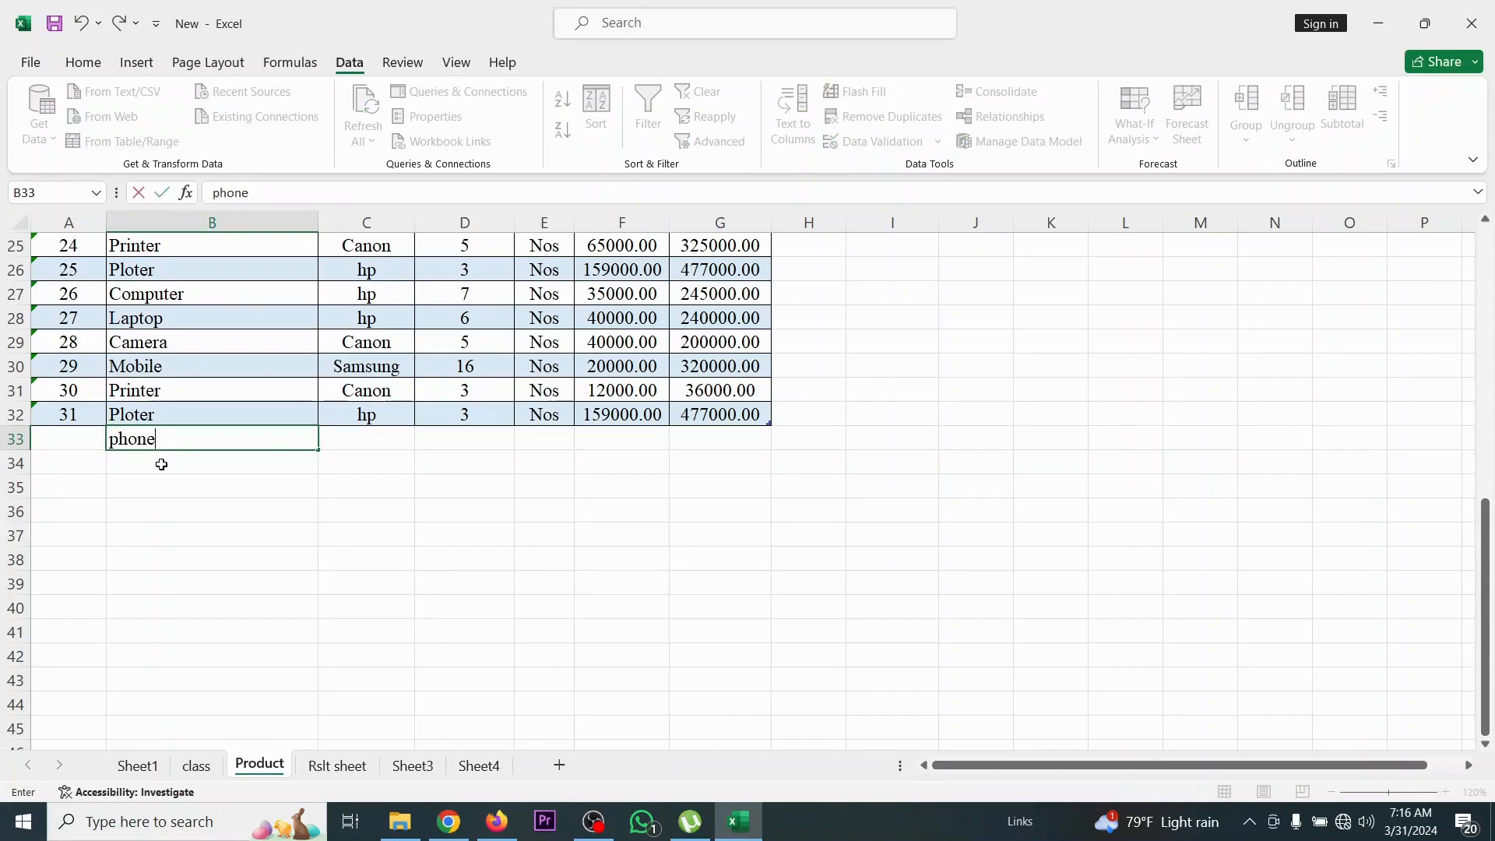
pyautogui.press('Return')
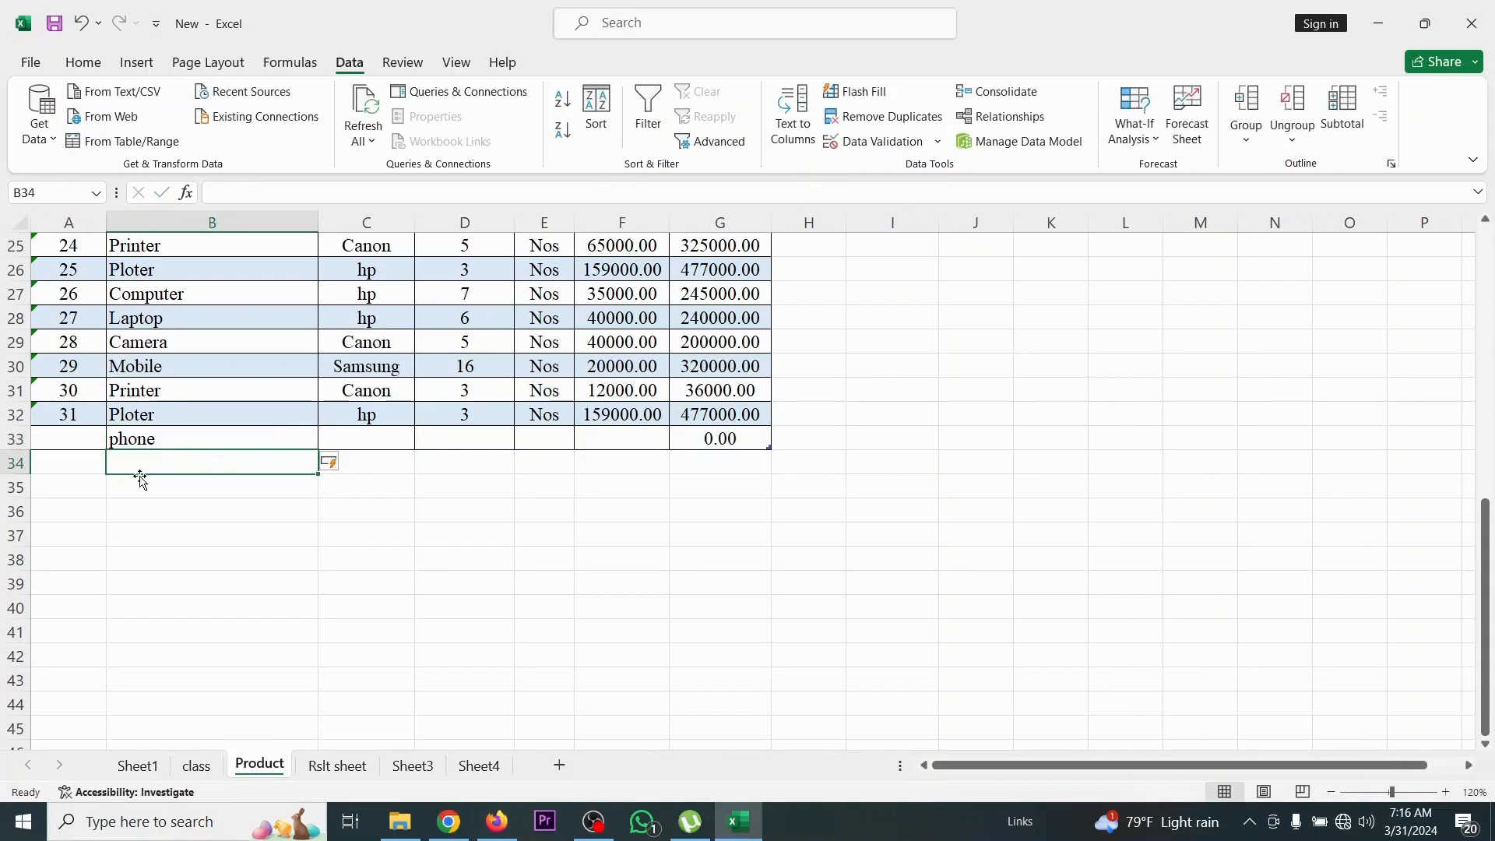
pyautogui.click(382, 558)
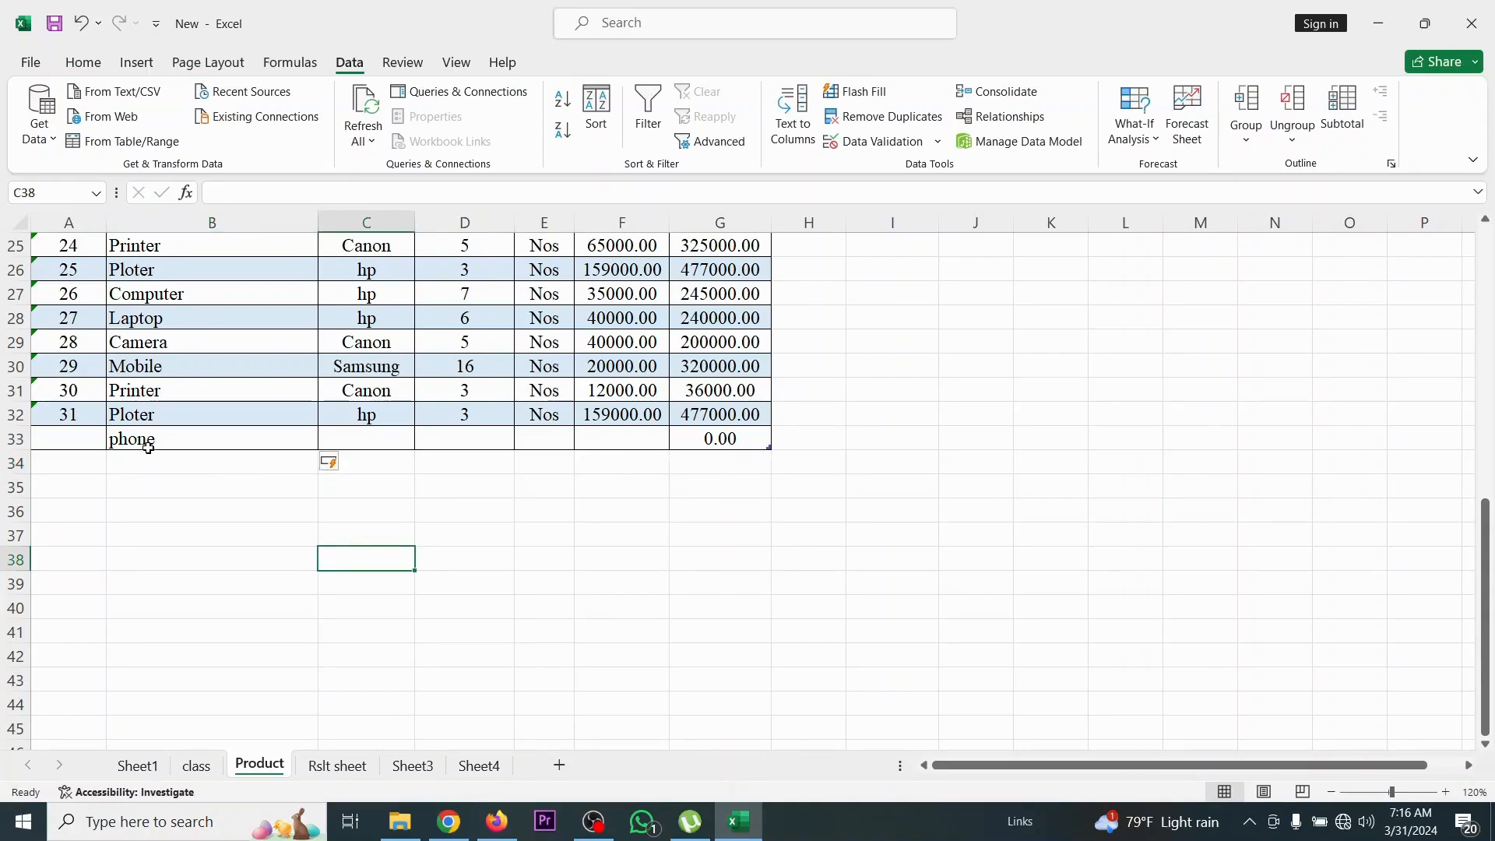
# Check the end of the drop-down list in cell I6 for the phone entry
pyautogui.scroll(8, 915, 425)
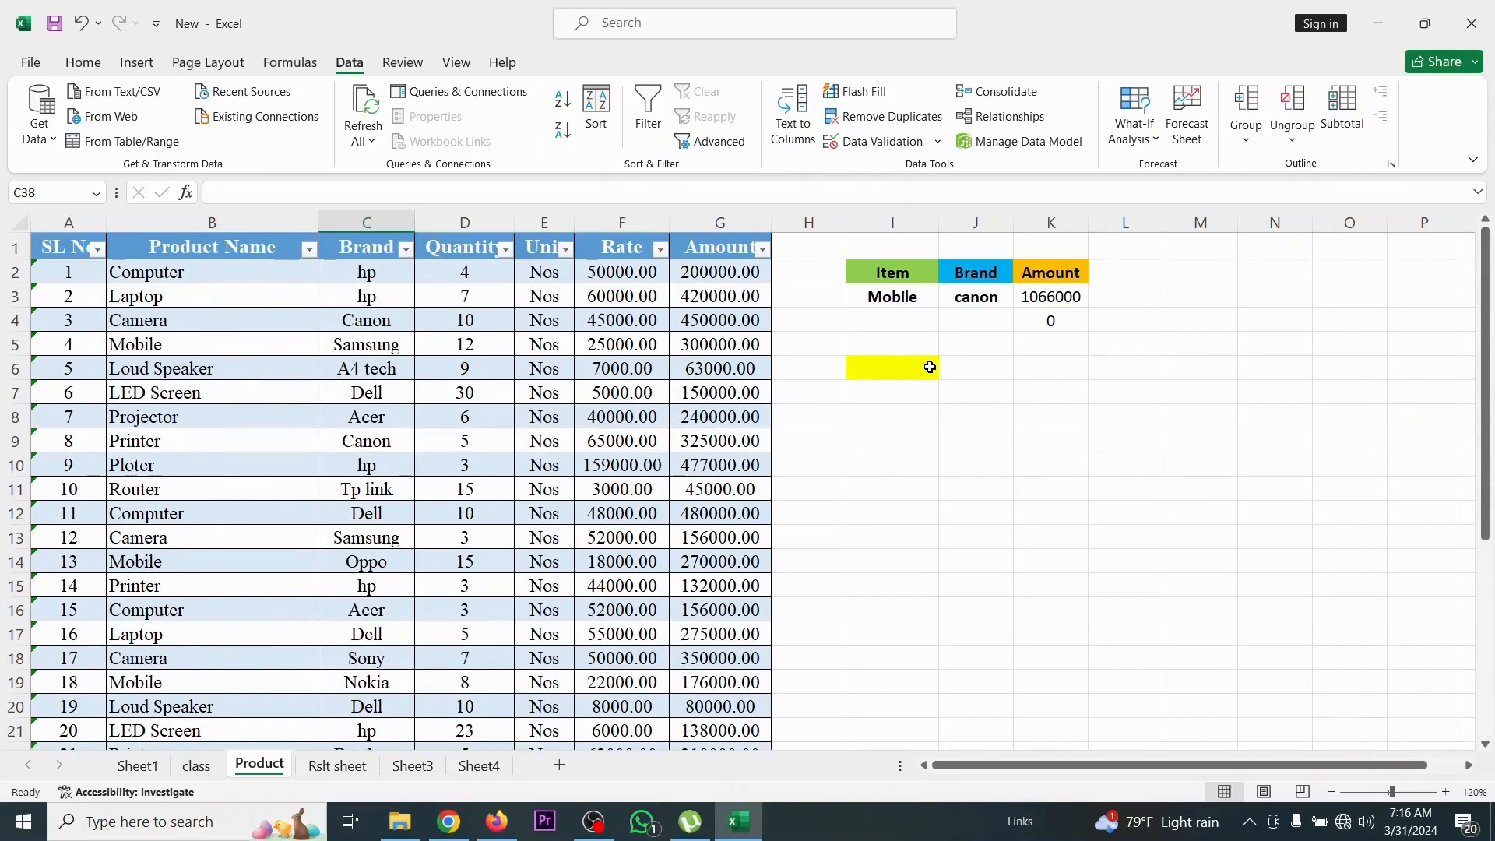
pyautogui.click(931, 367)
pyautogui.click(948, 371)
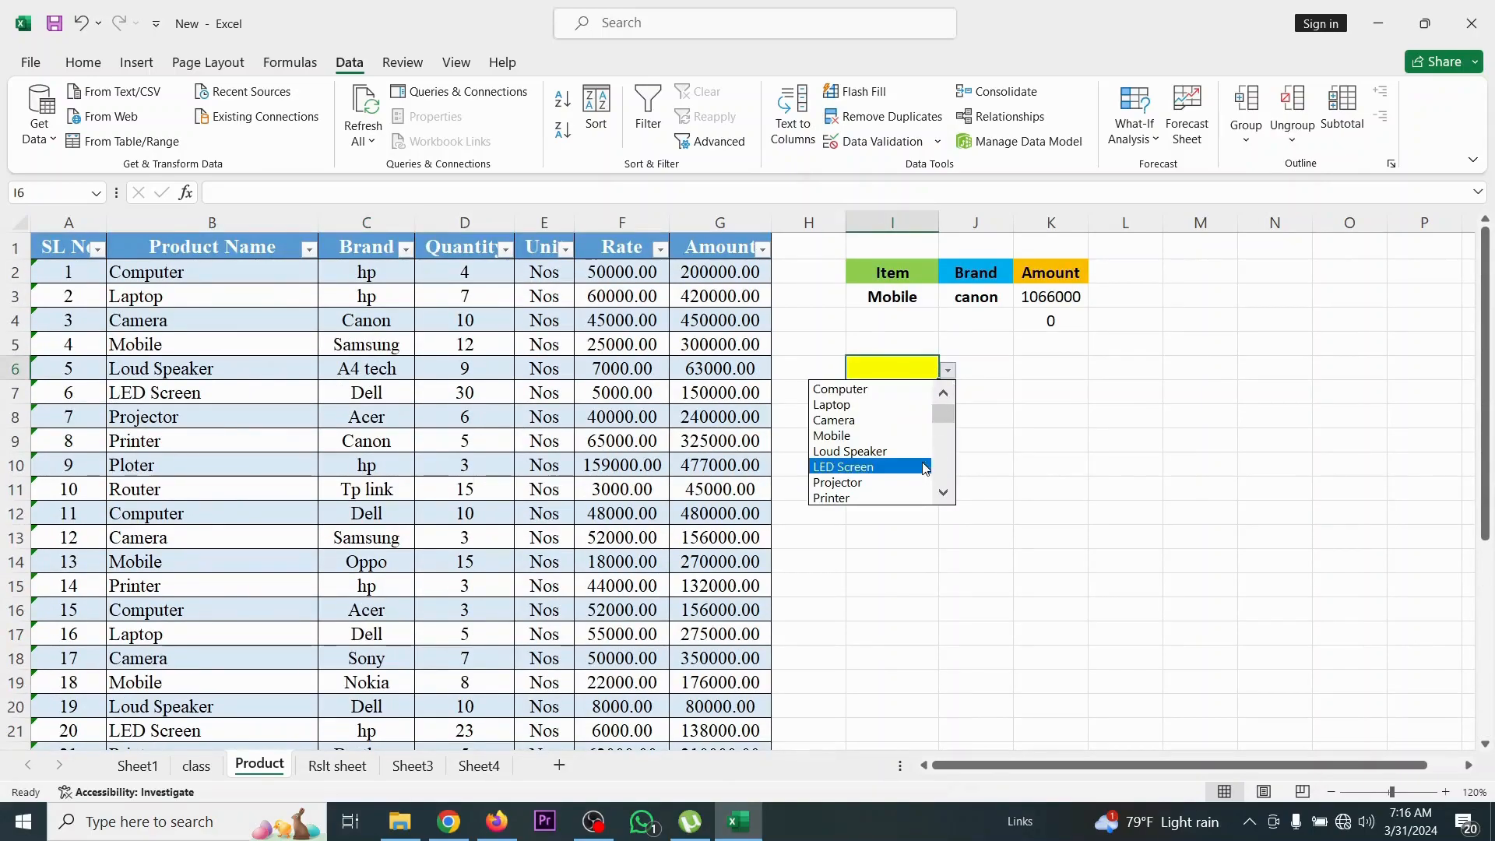
pyautogui.scroll(-1, 944, 413)
pyautogui.moveTo(951, 417); pyautogui.dragTo(952, 476)
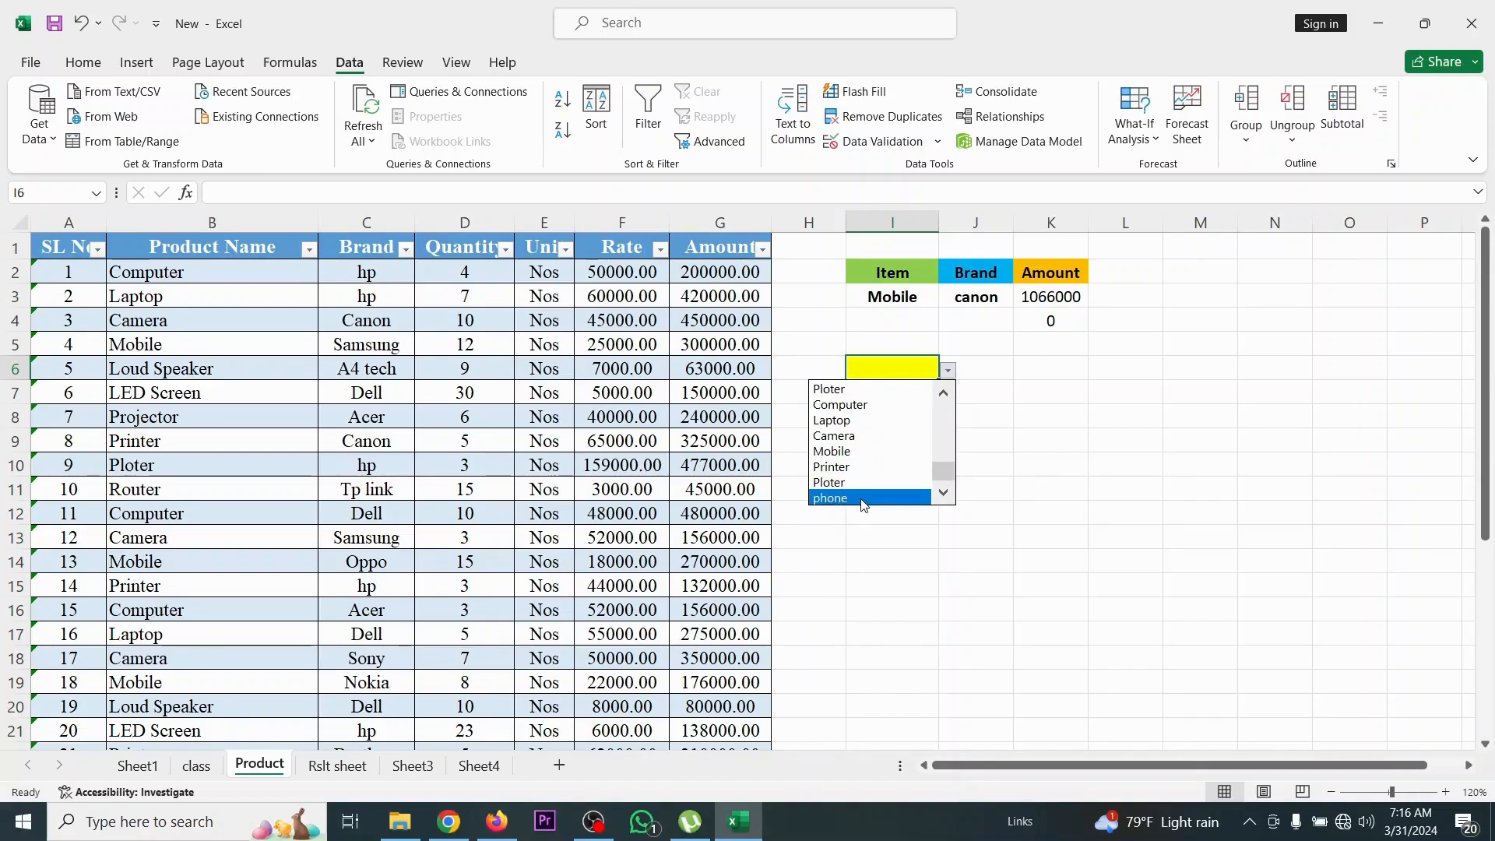
pyautogui.moveTo(944, 473); pyautogui.dragTo(944, 402)
# Add the product name charger in cell B34, directly below the phone entry
pyautogui.scroll(-4, 639, 490)
pyautogui.scroll(-6, 545, 530)
pyautogui.scroll(2, 401, 517)
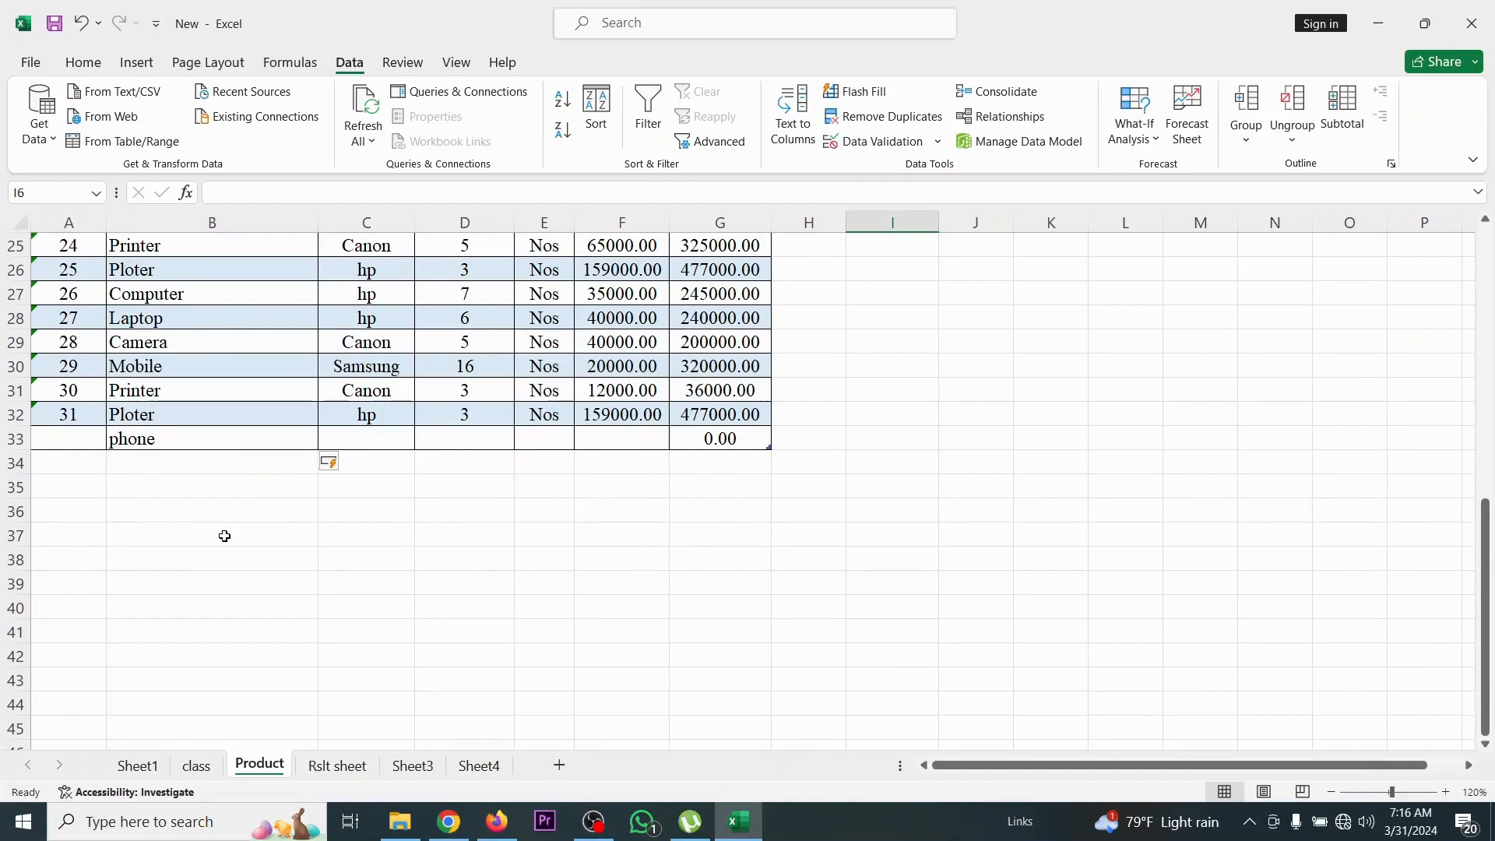
pyautogui.click(151, 462)
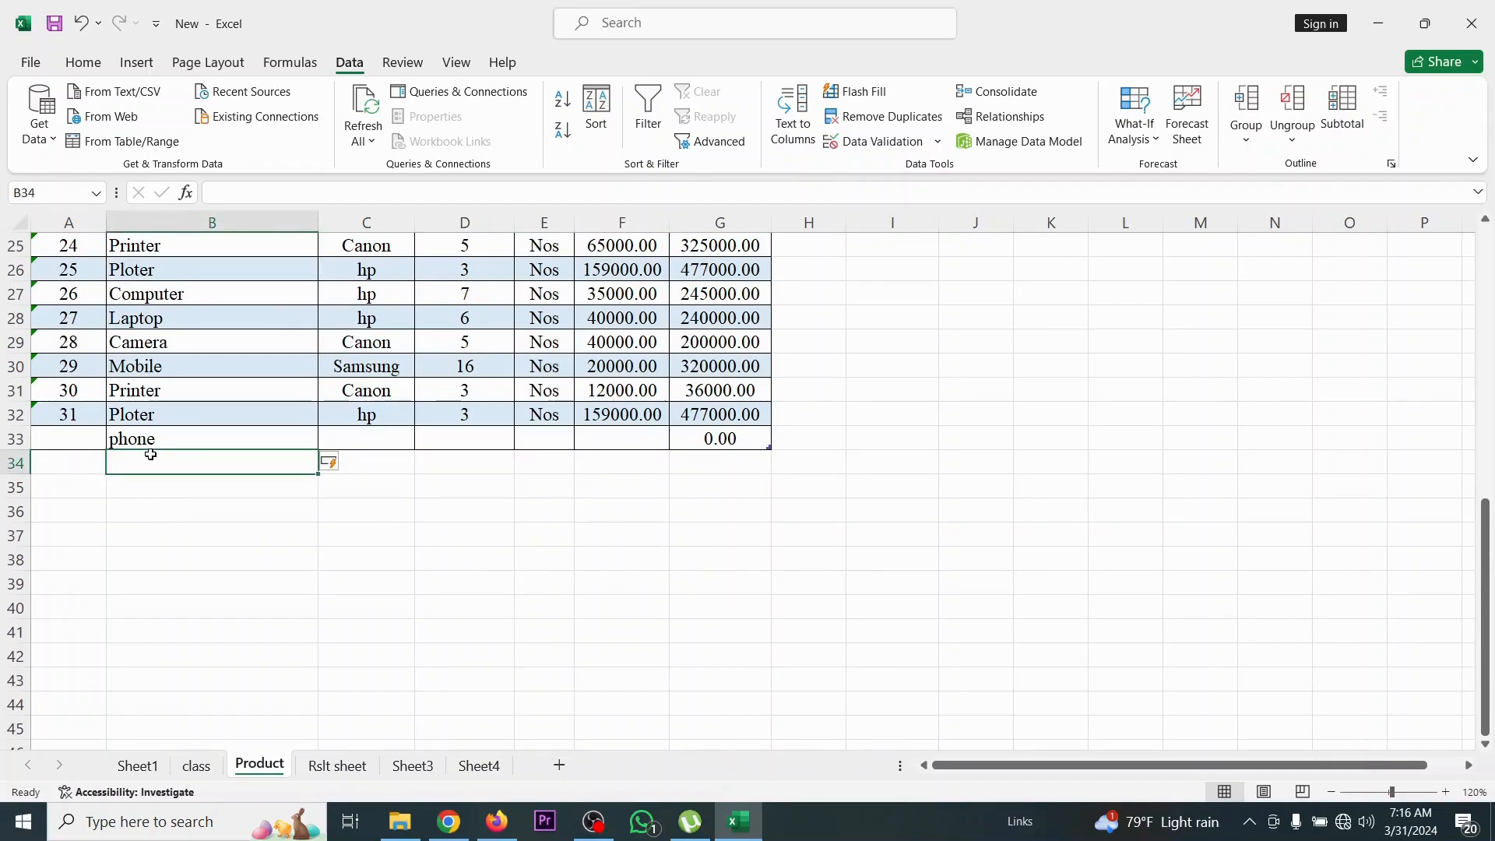
pyautogui.write('c')
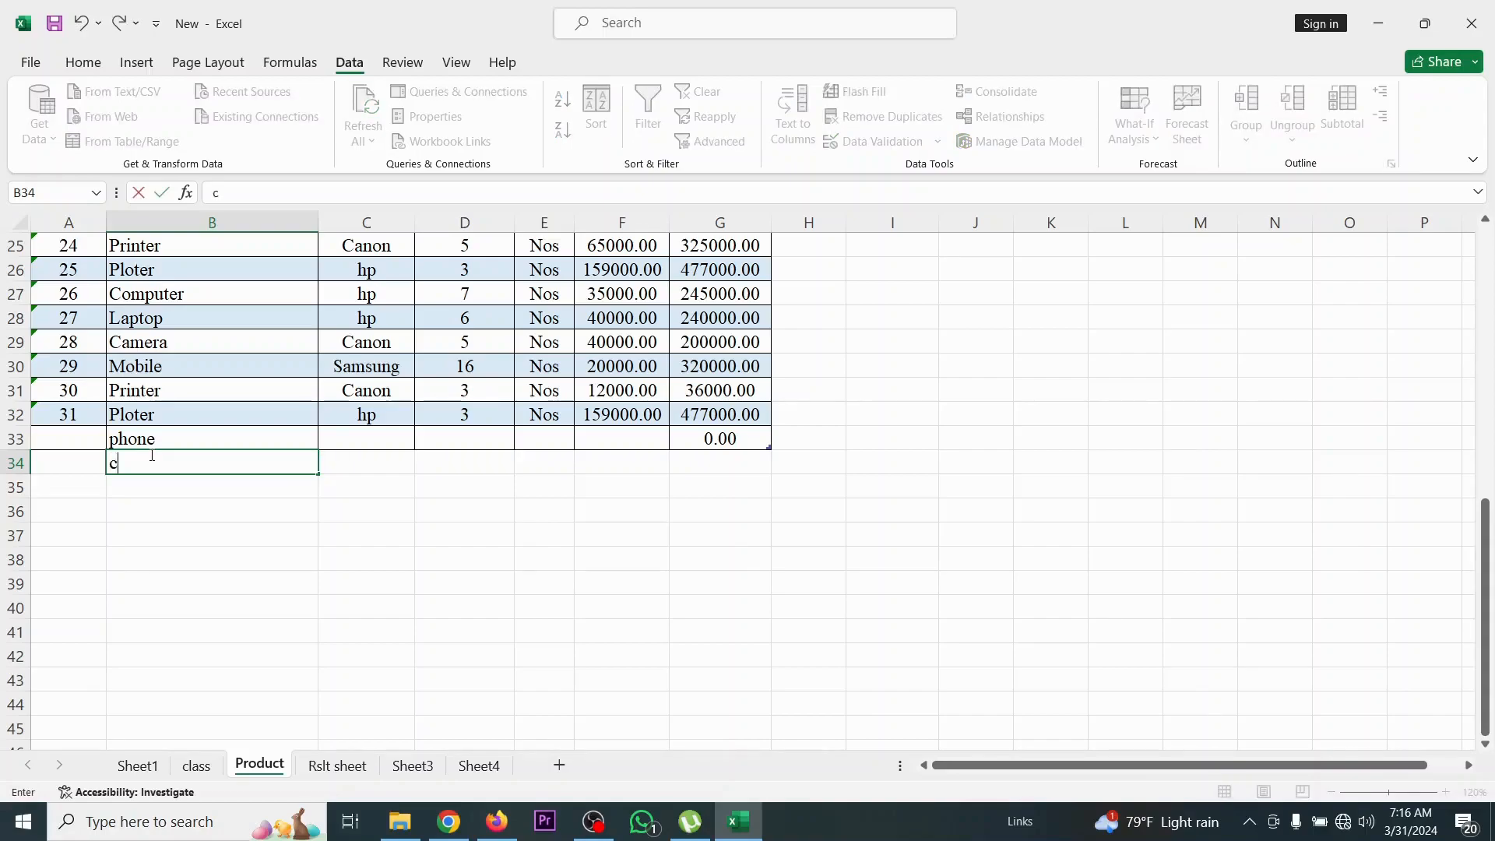
pyautogui.write('harger')
pyautogui.click(622, 656)
# Check the end of the drop-down list in cell I6 for the charger entry without choosing anything
pyautogui.scroll(8, 611, 541)
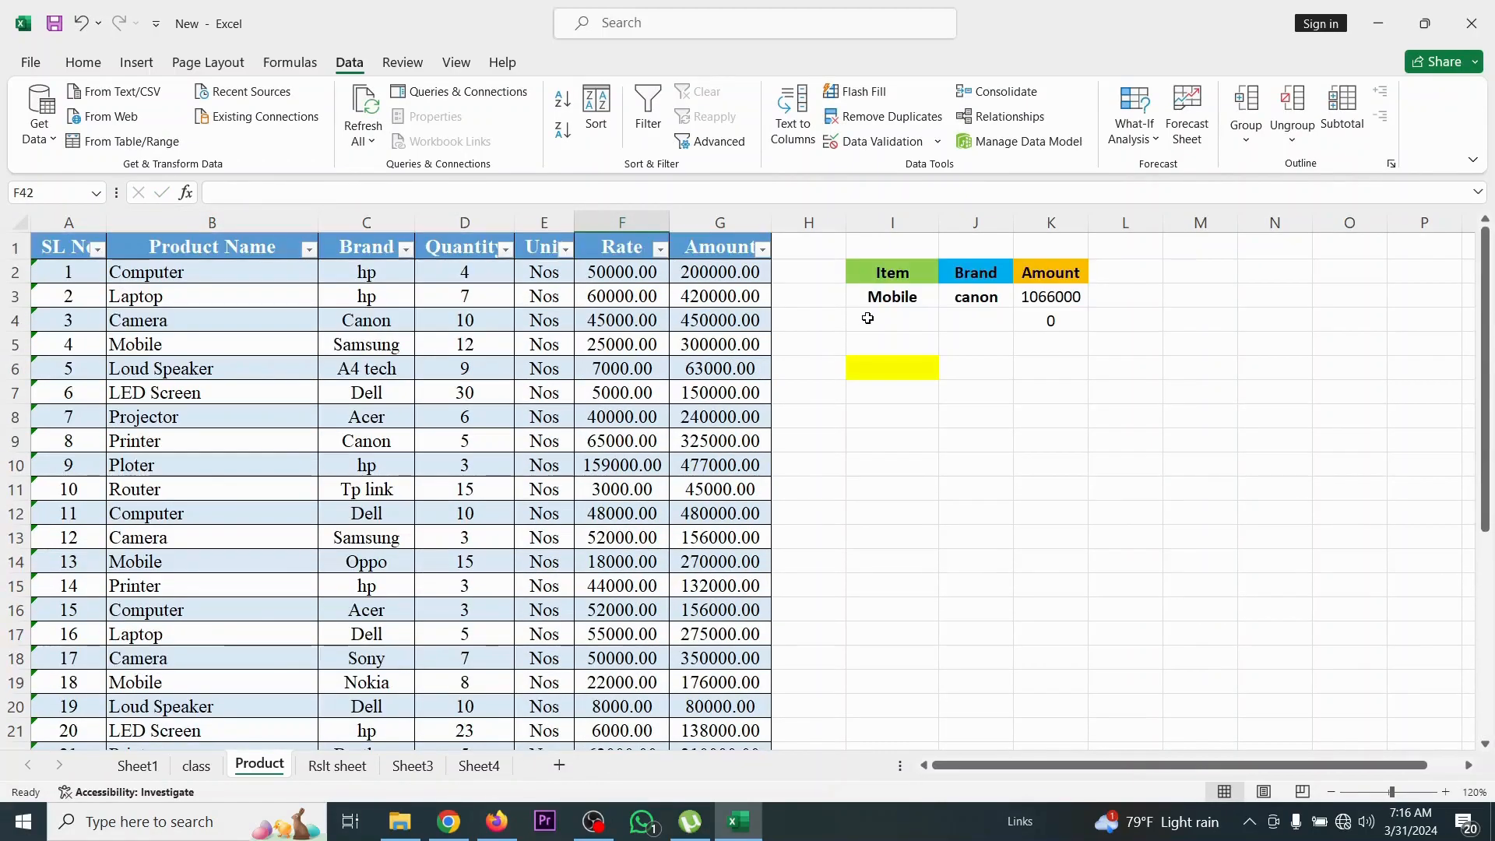
pyautogui.click(919, 368)
pyautogui.click(948, 371)
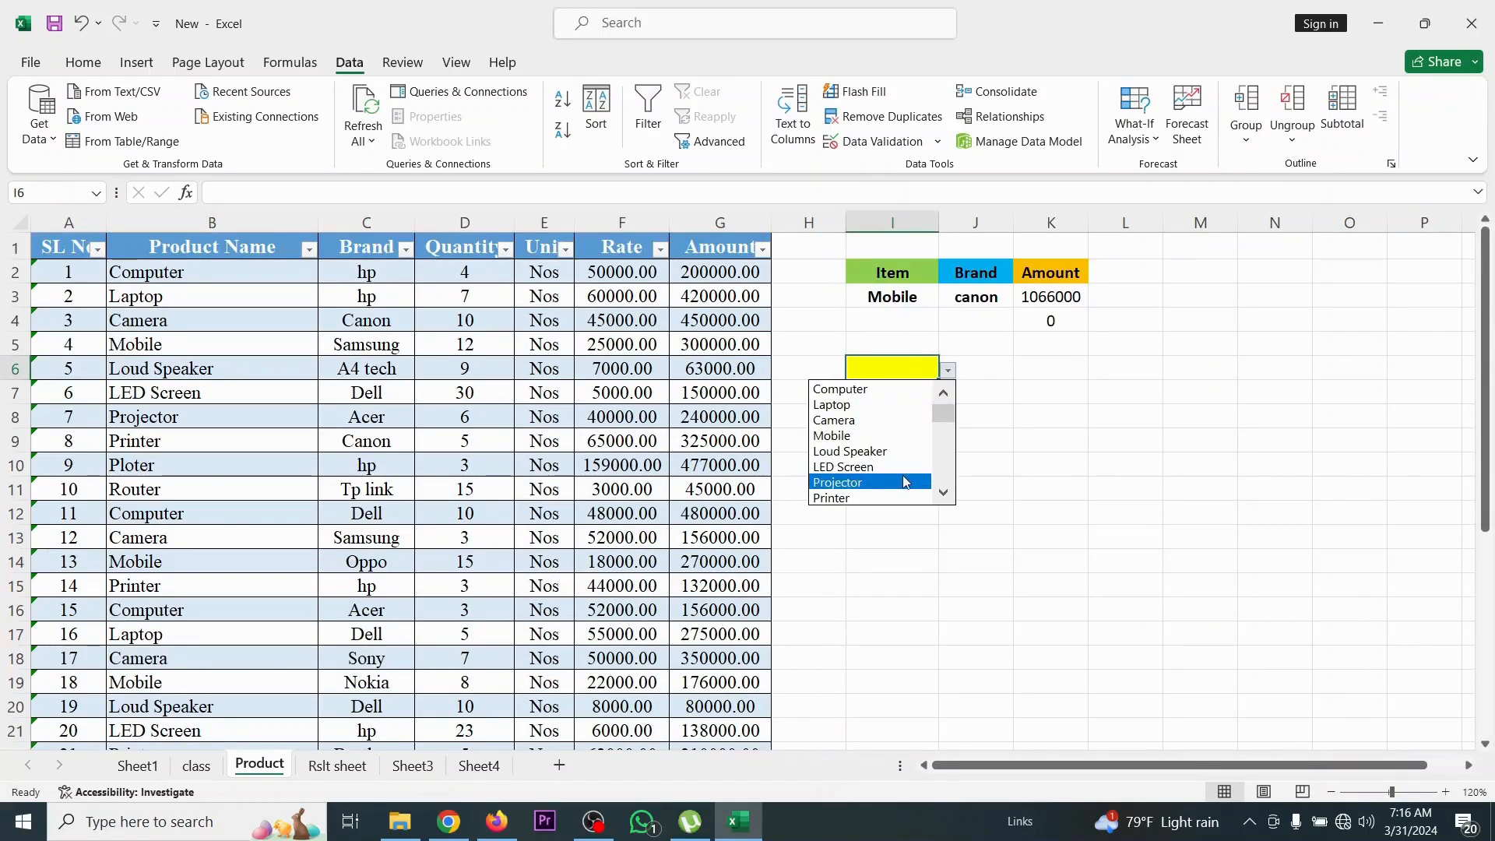
pyautogui.moveTo(947, 420); pyautogui.dragTo(944, 474)
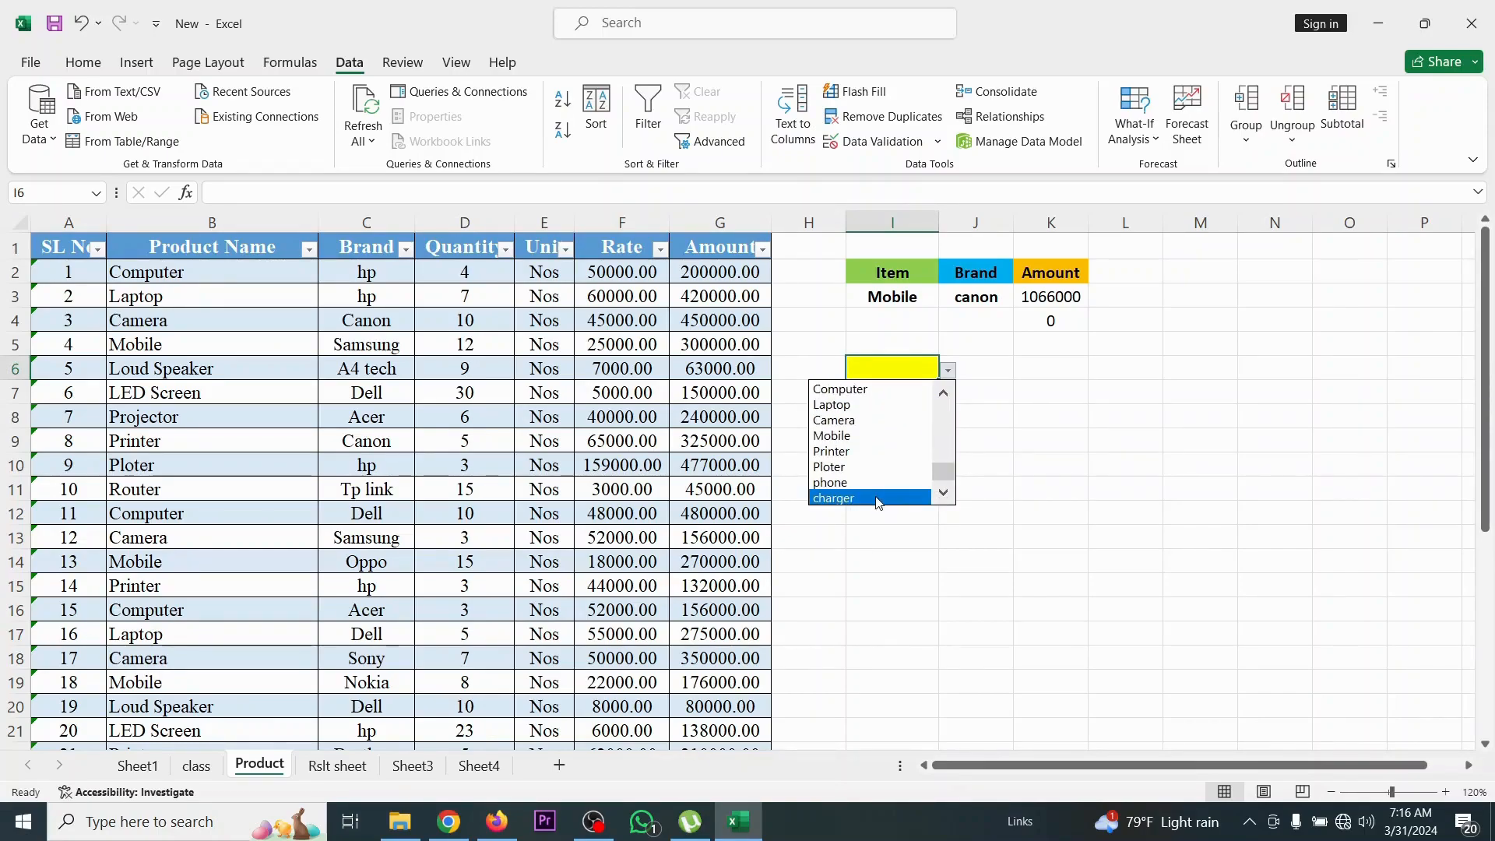
pyautogui.press('Escape')
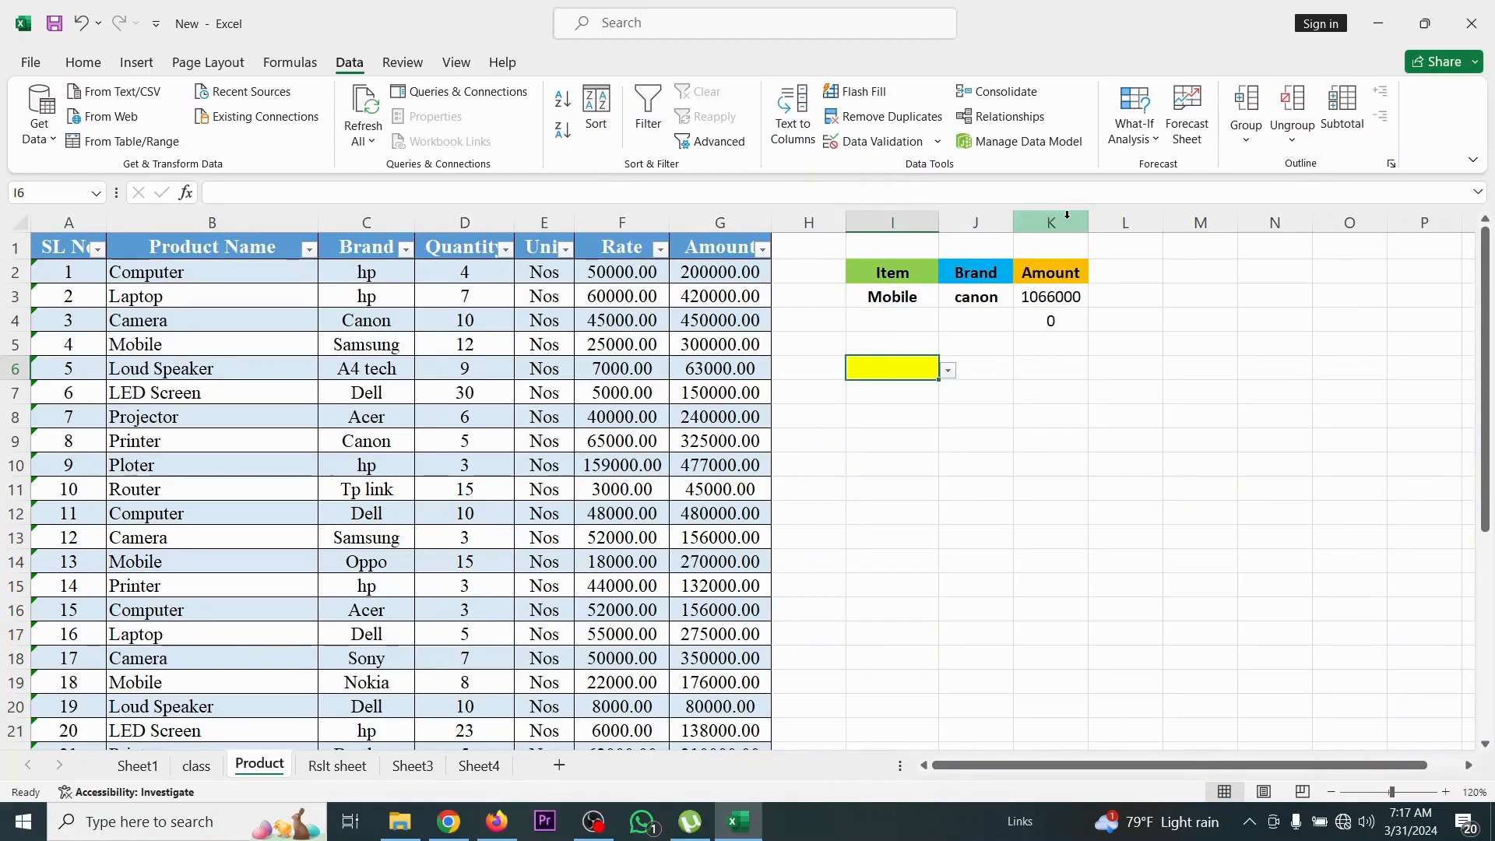
# Widen column K and enter the label Method-1 in cell K6
pyautogui.moveTo(1089, 221); pyautogui.dragTo(1123, 220)
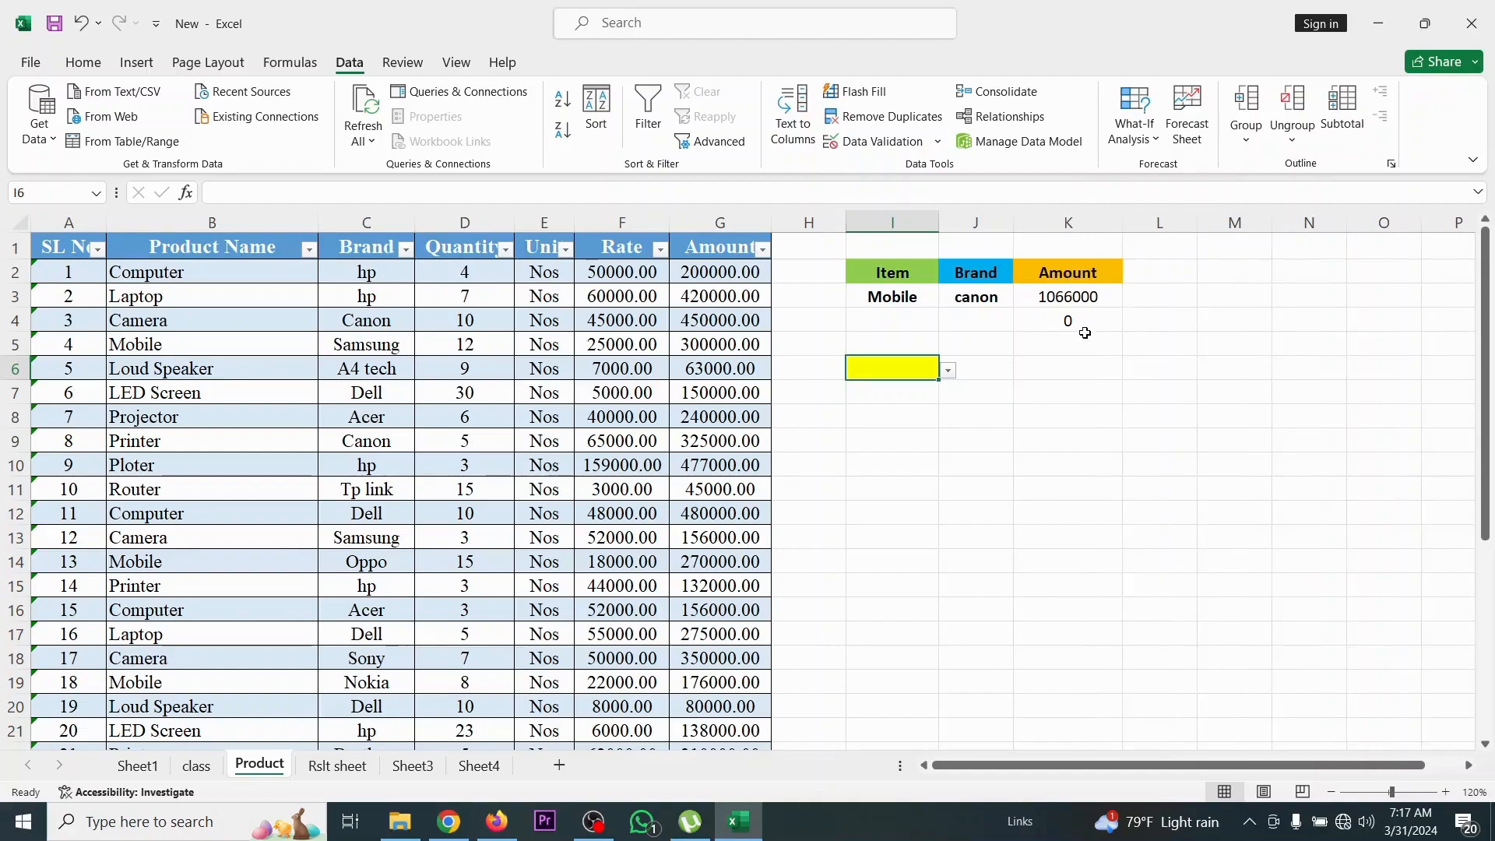
pyautogui.click(1036, 374)
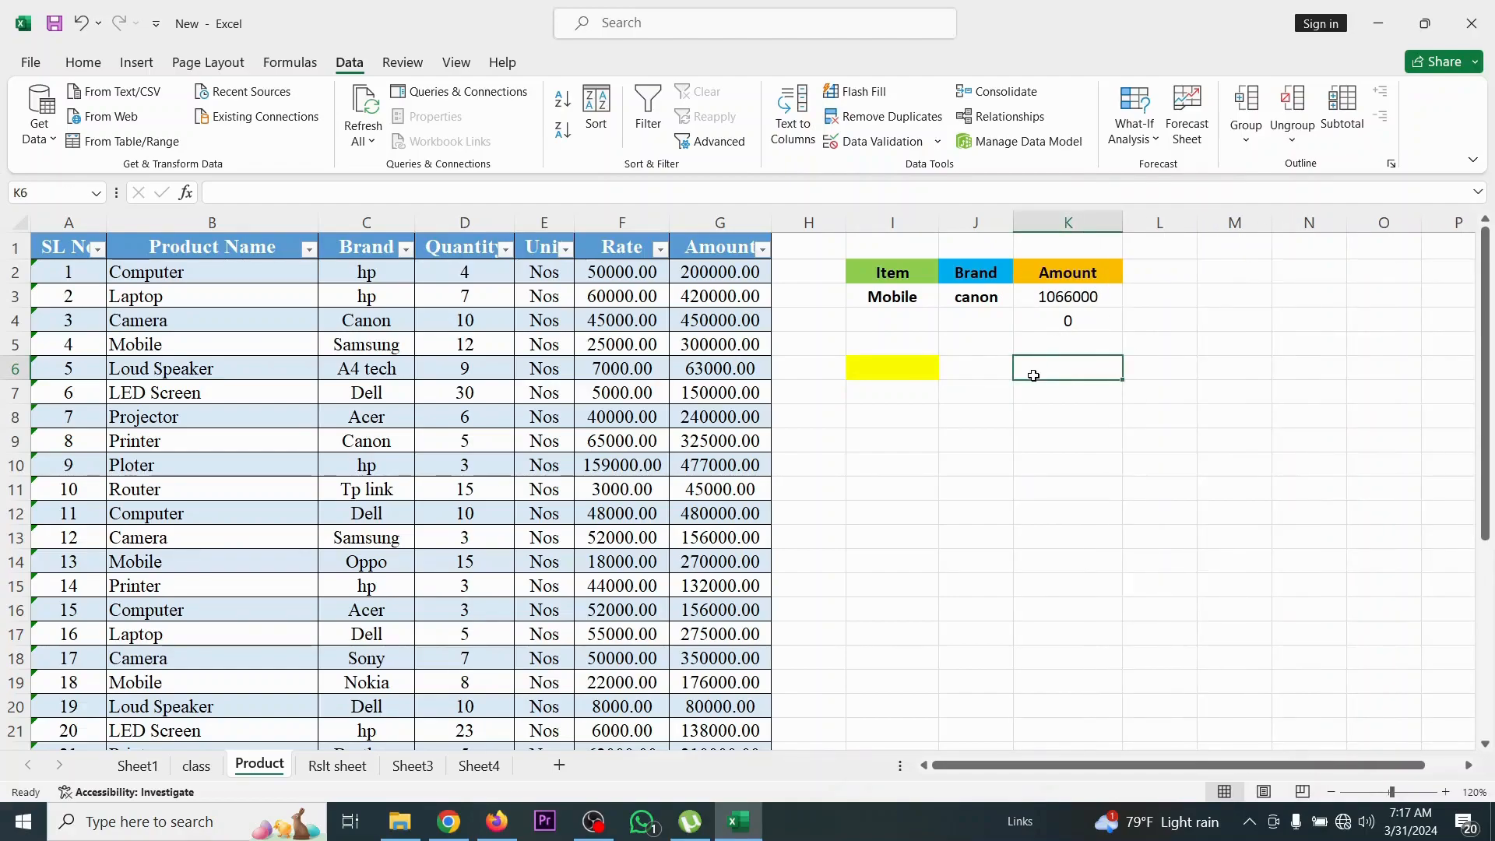
pyautogui.write('Meth')
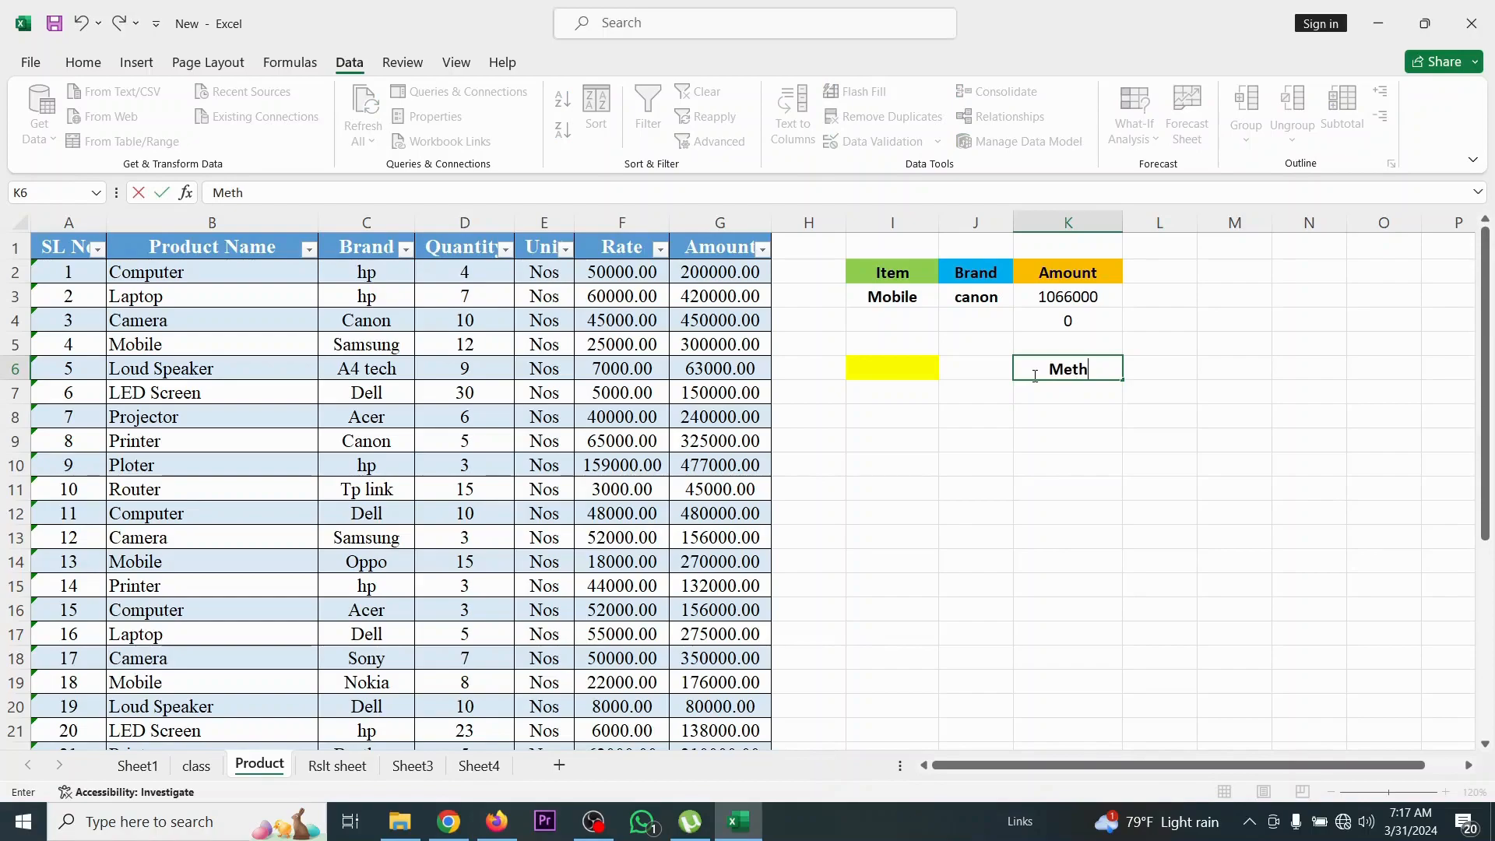
pyautogui.write('od-1')
pyautogui.click(1045, 497)
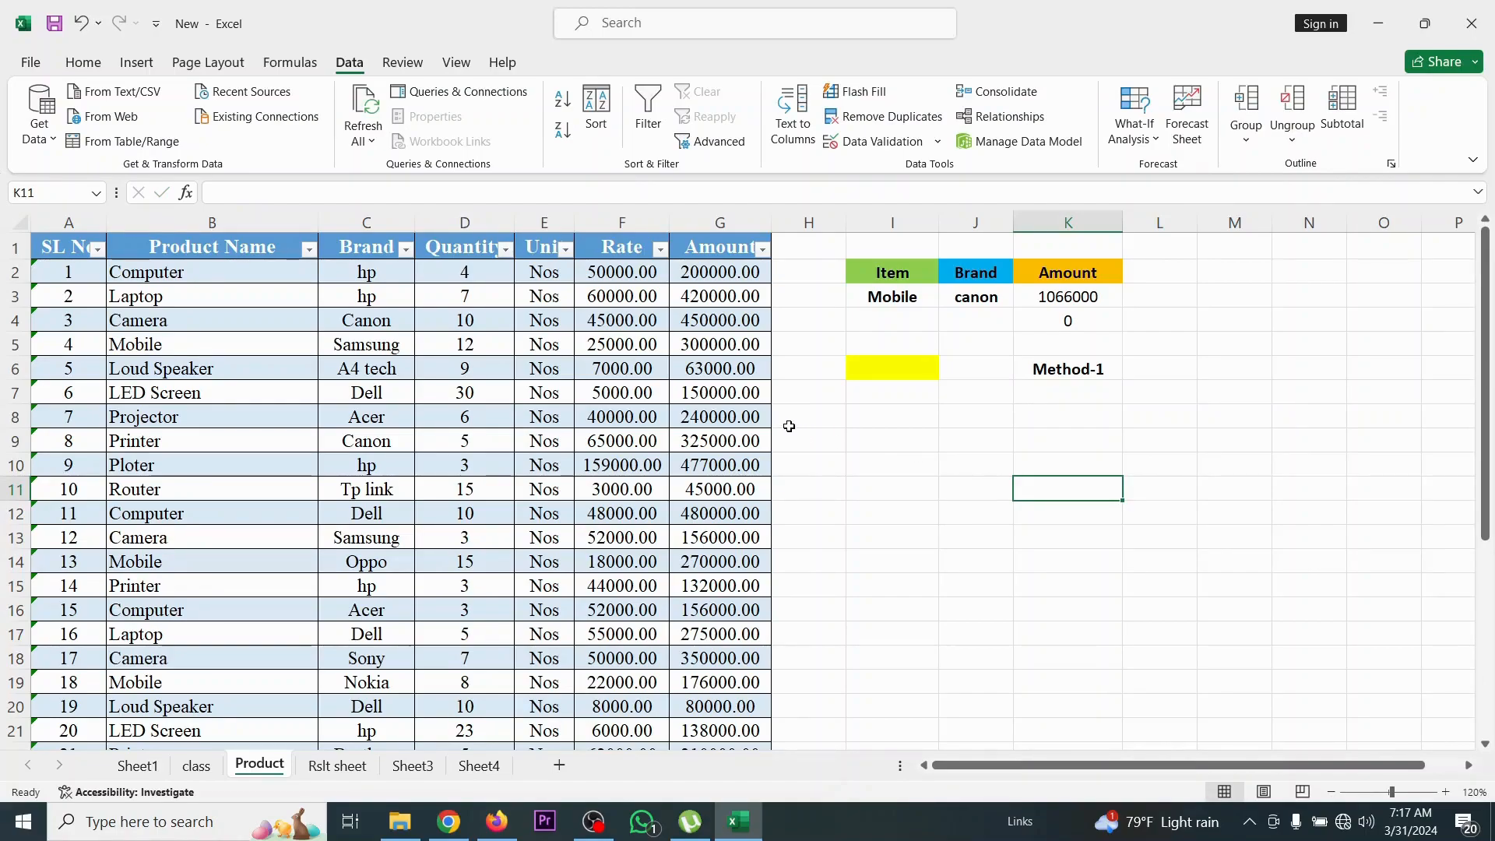
# Enter the labels Method-2 in cell K8 and Method-3 in cell K10
pyautogui.click(1036, 413)
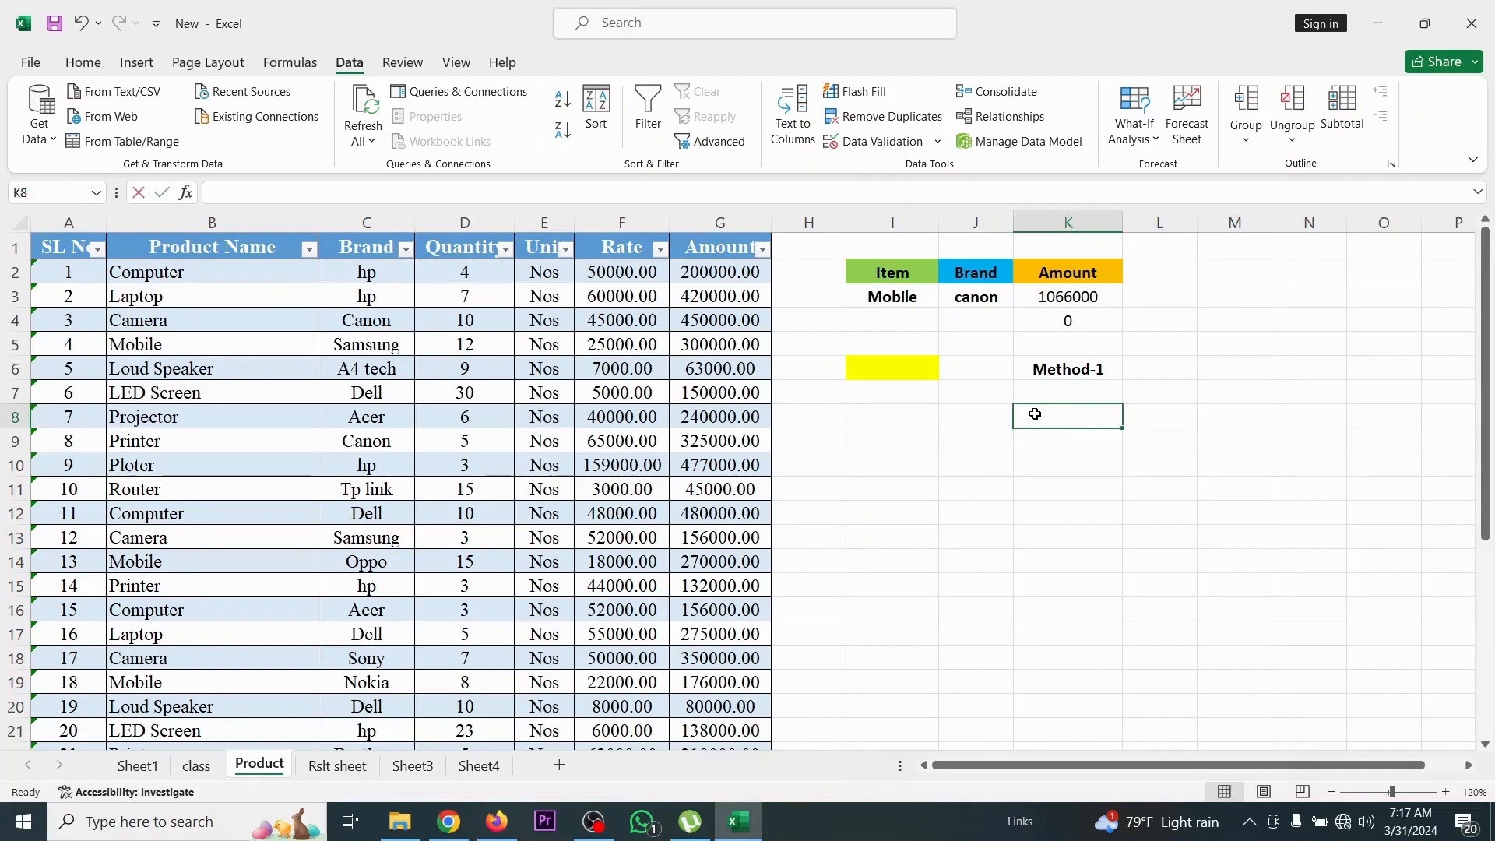
pyautogui.write('Method')
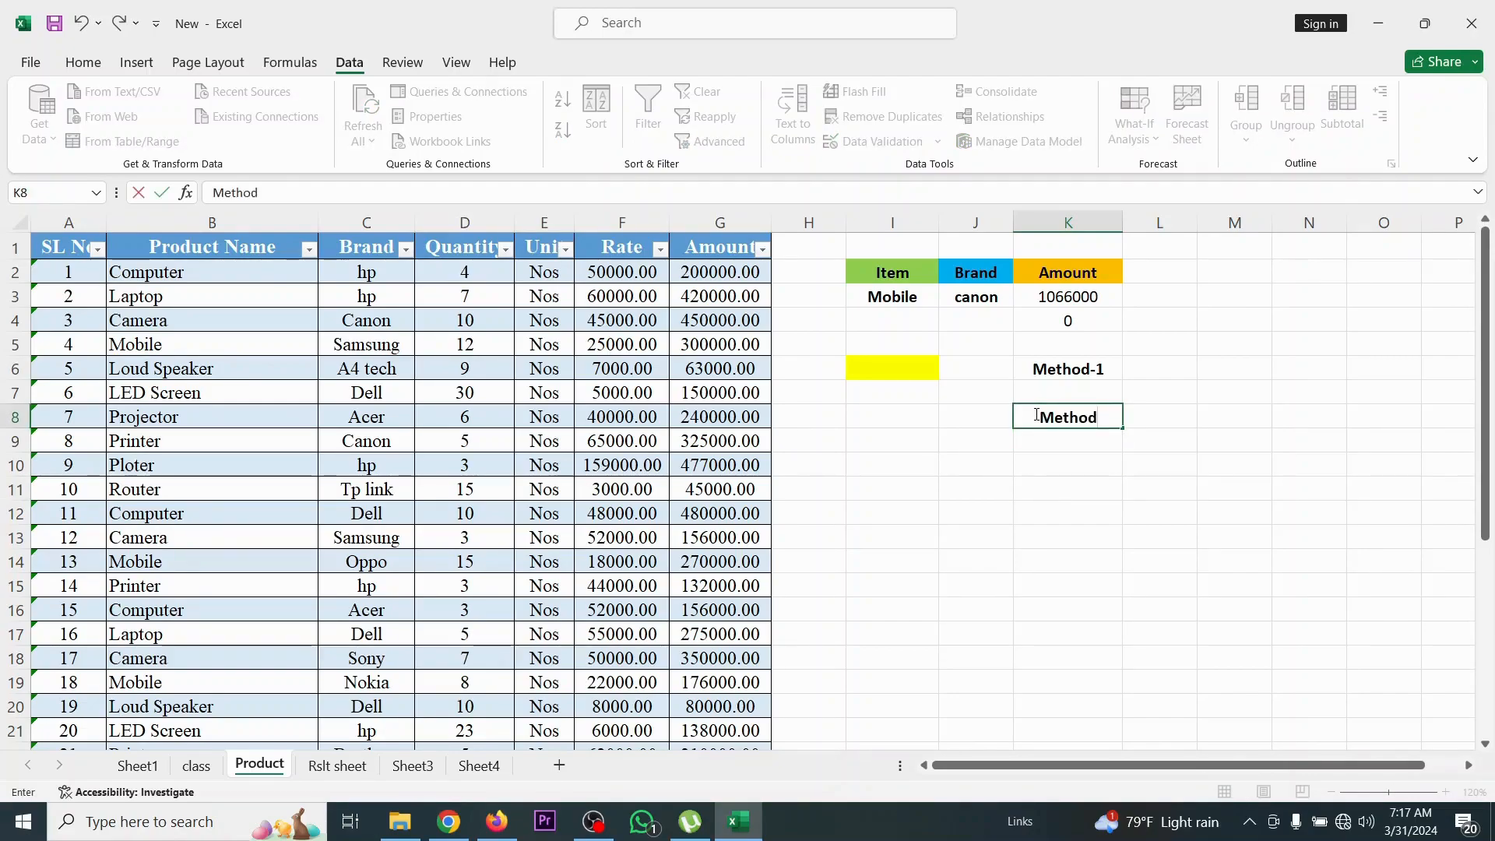
pyautogui.press('Return')
pyautogui.press('Return')
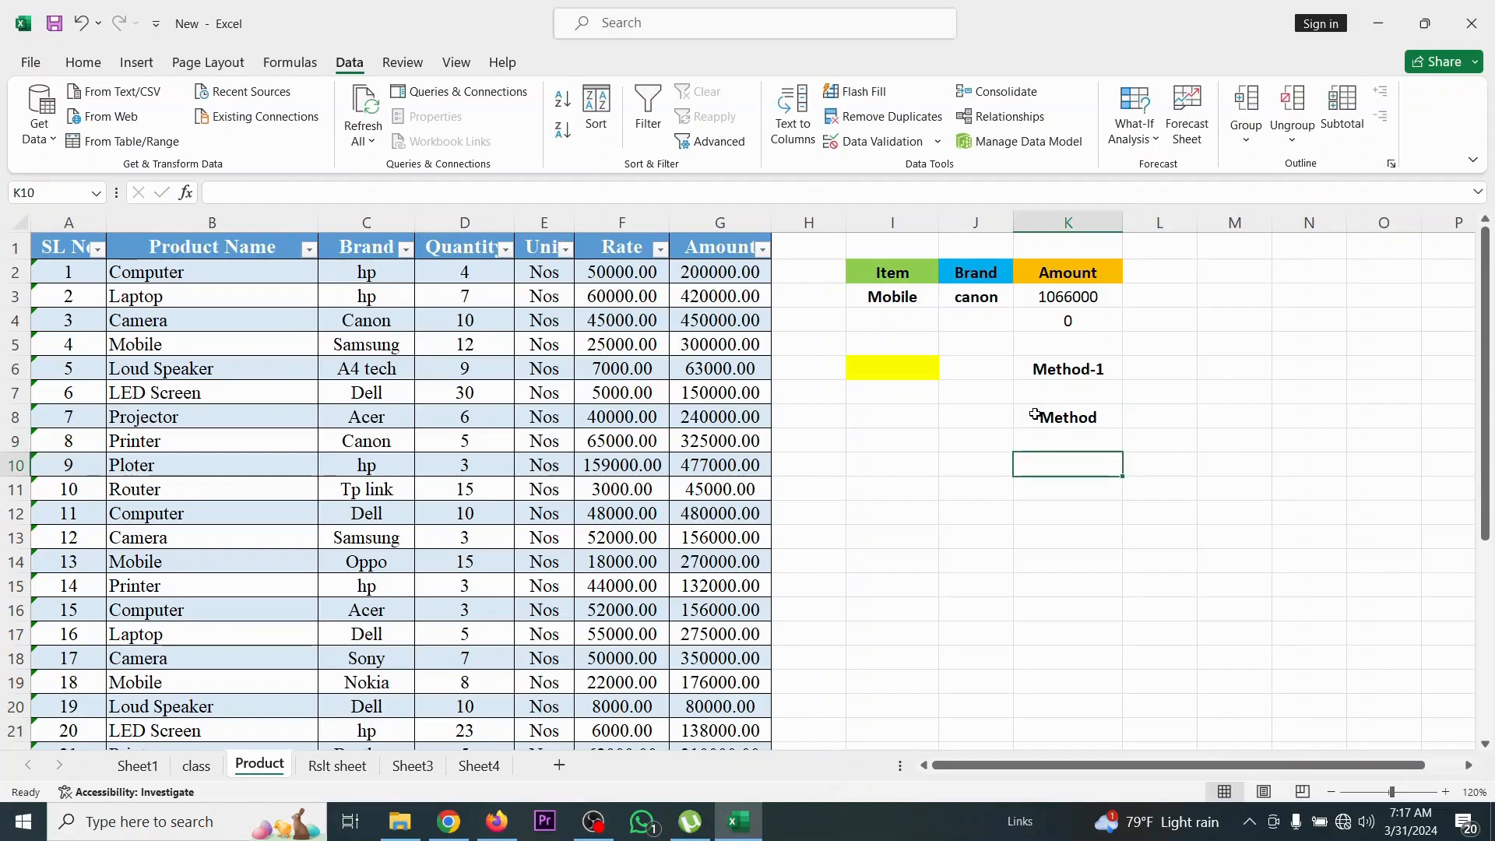
pyautogui.write('Meth')
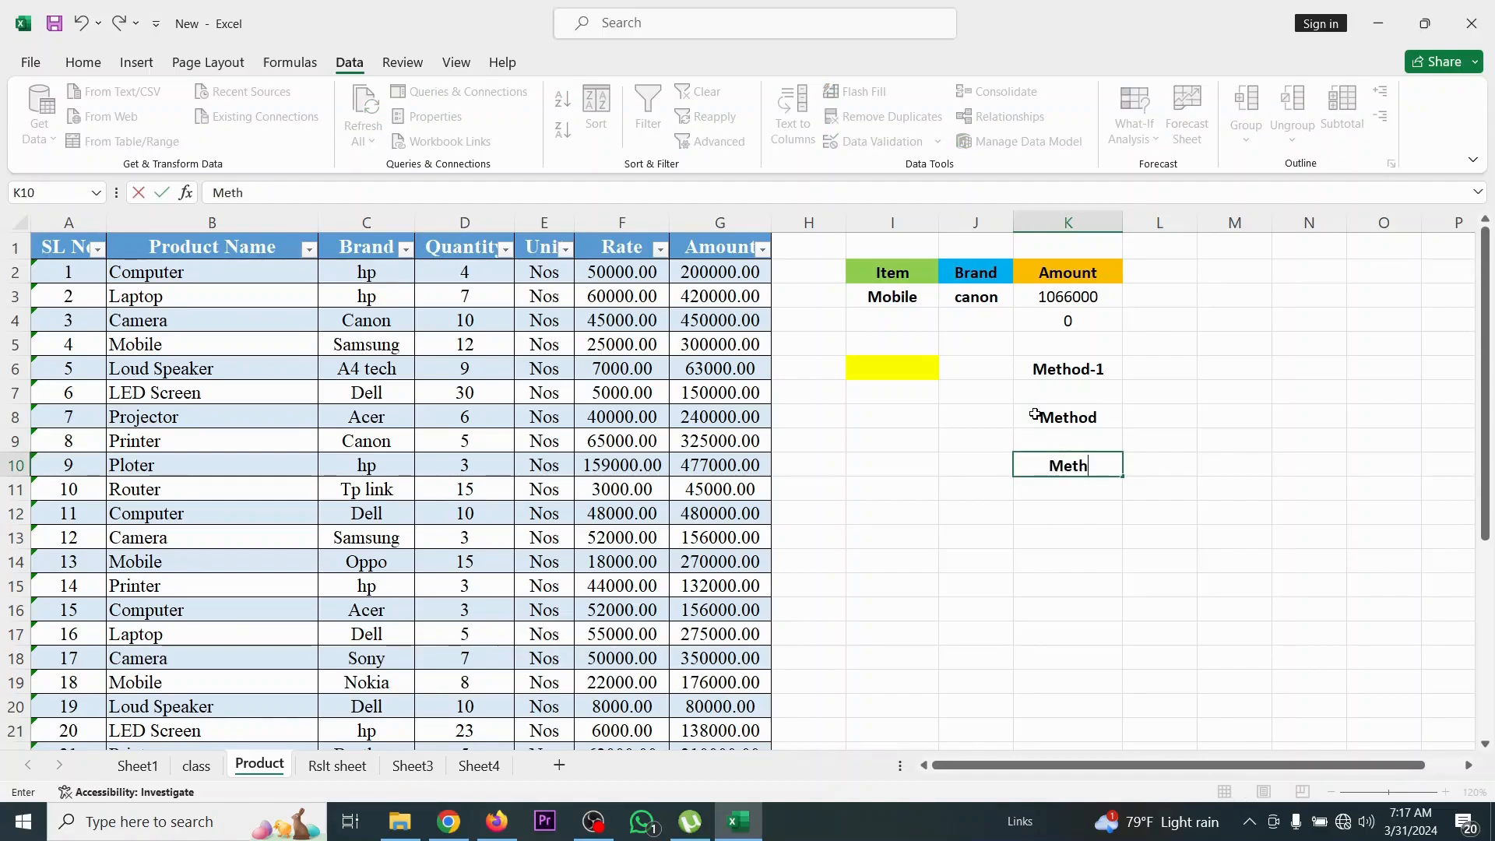
pyautogui.write('od-3')
pyautogui.click(1116, 427)
pyautogui.doubleClick(1107, 422)
pyautogui.write('-2')
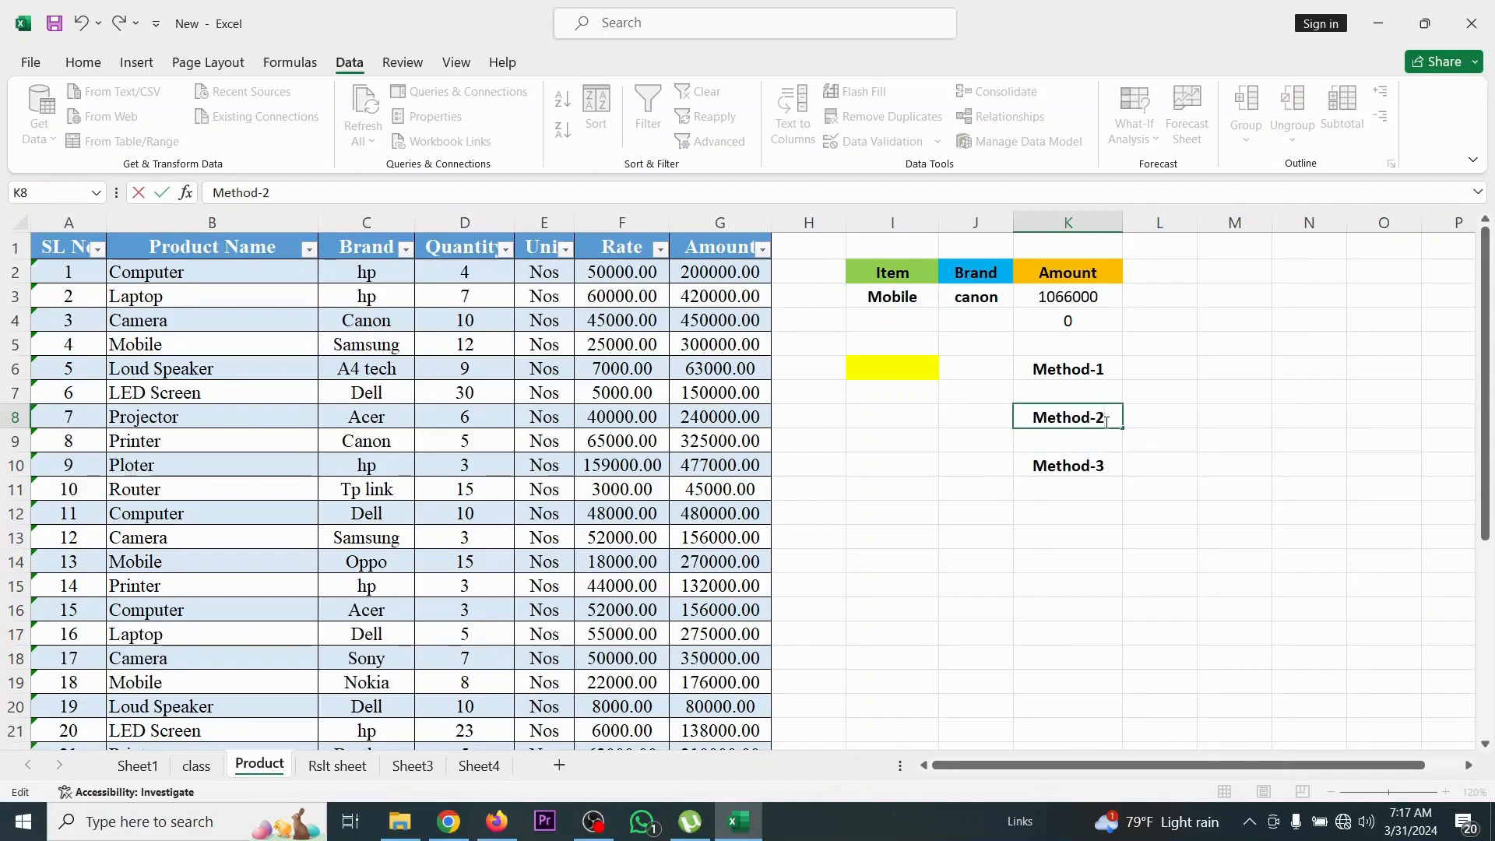
pyautogui.click(994, 532)
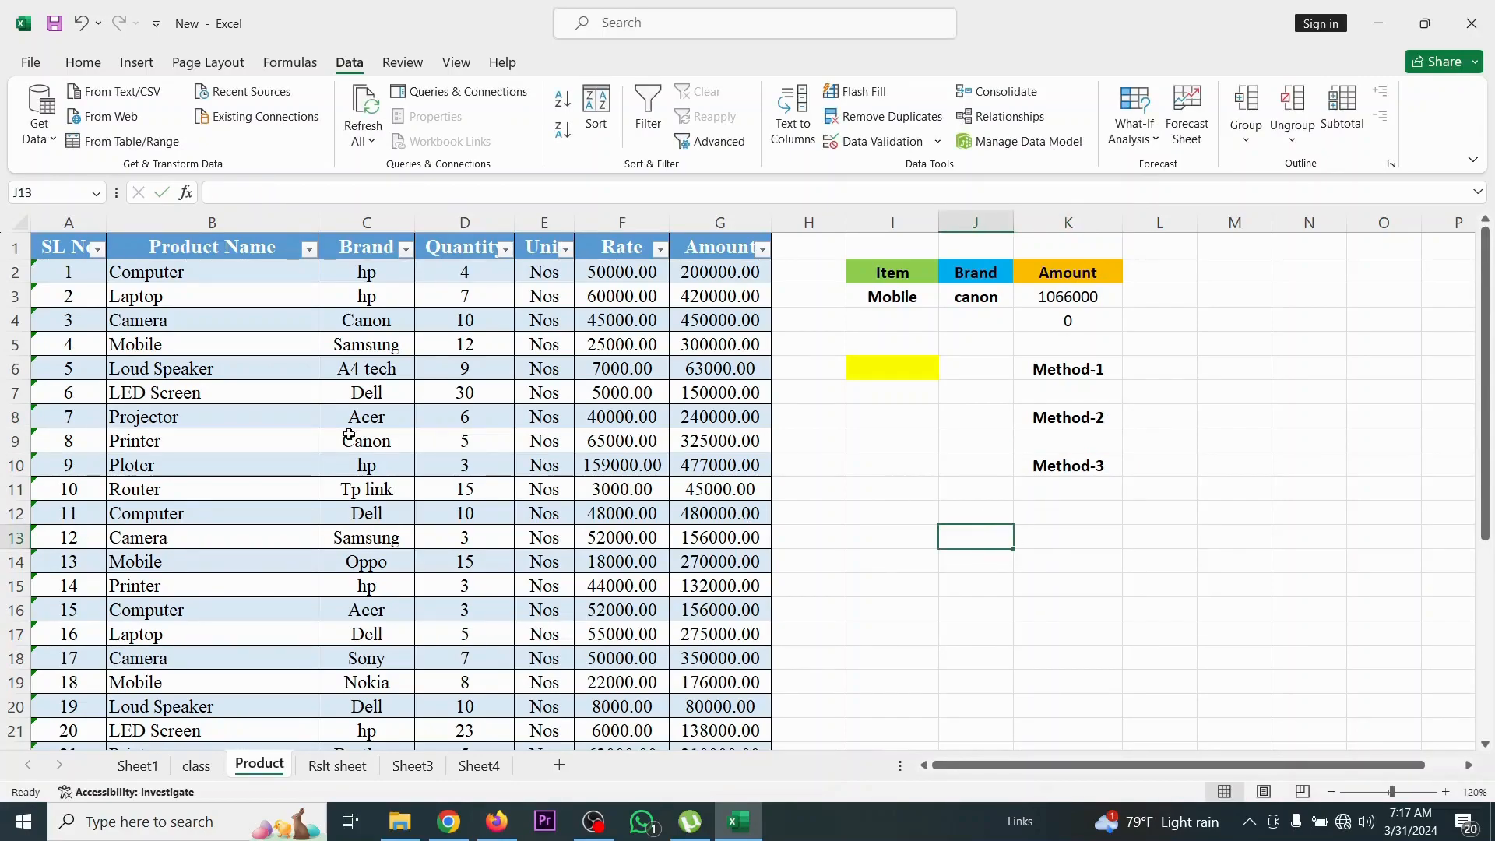
# Delete rows 33 and 34 containing the phone and charger entries
pyautogui.moveTo(164, 250); pyautogui.dragTo(174, 635)
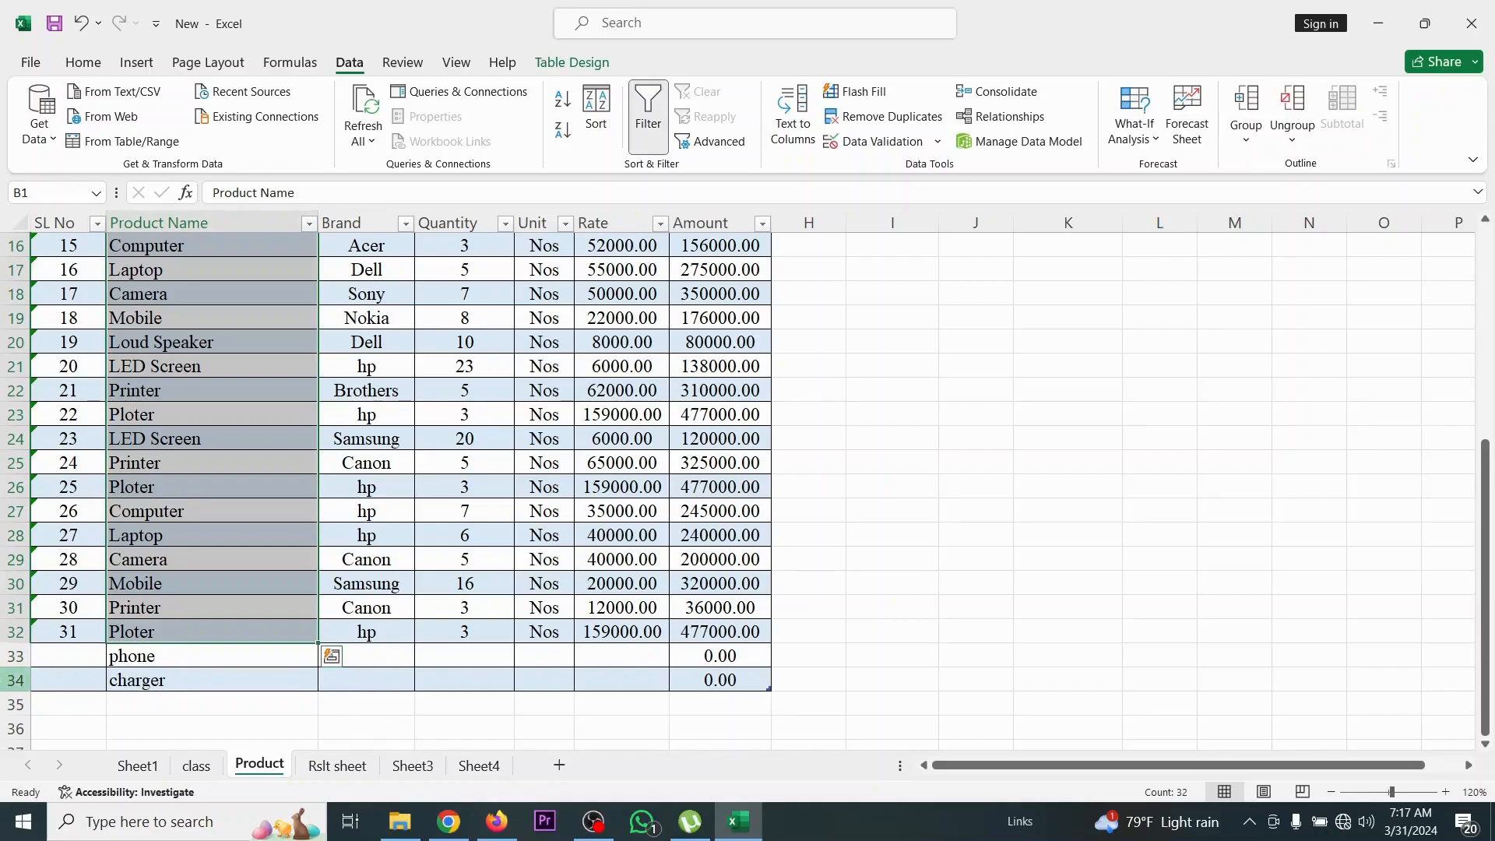
pyautogui.moveTo(12, 680); pyautogui.dragTo(14, 657)
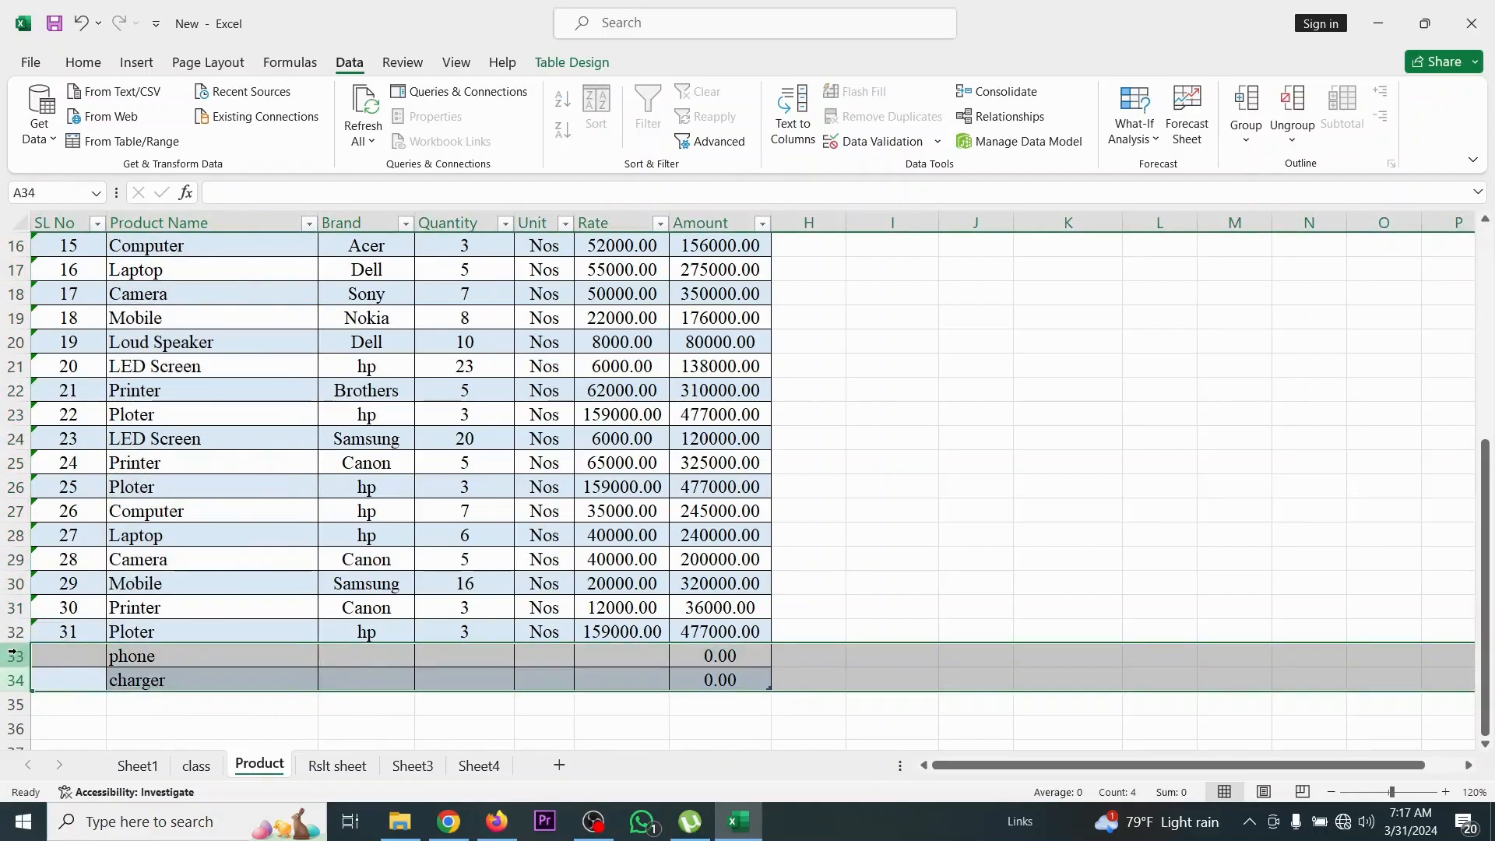
pyautogui.rightClick(16, 658)
pyautogui.click(64, 499)
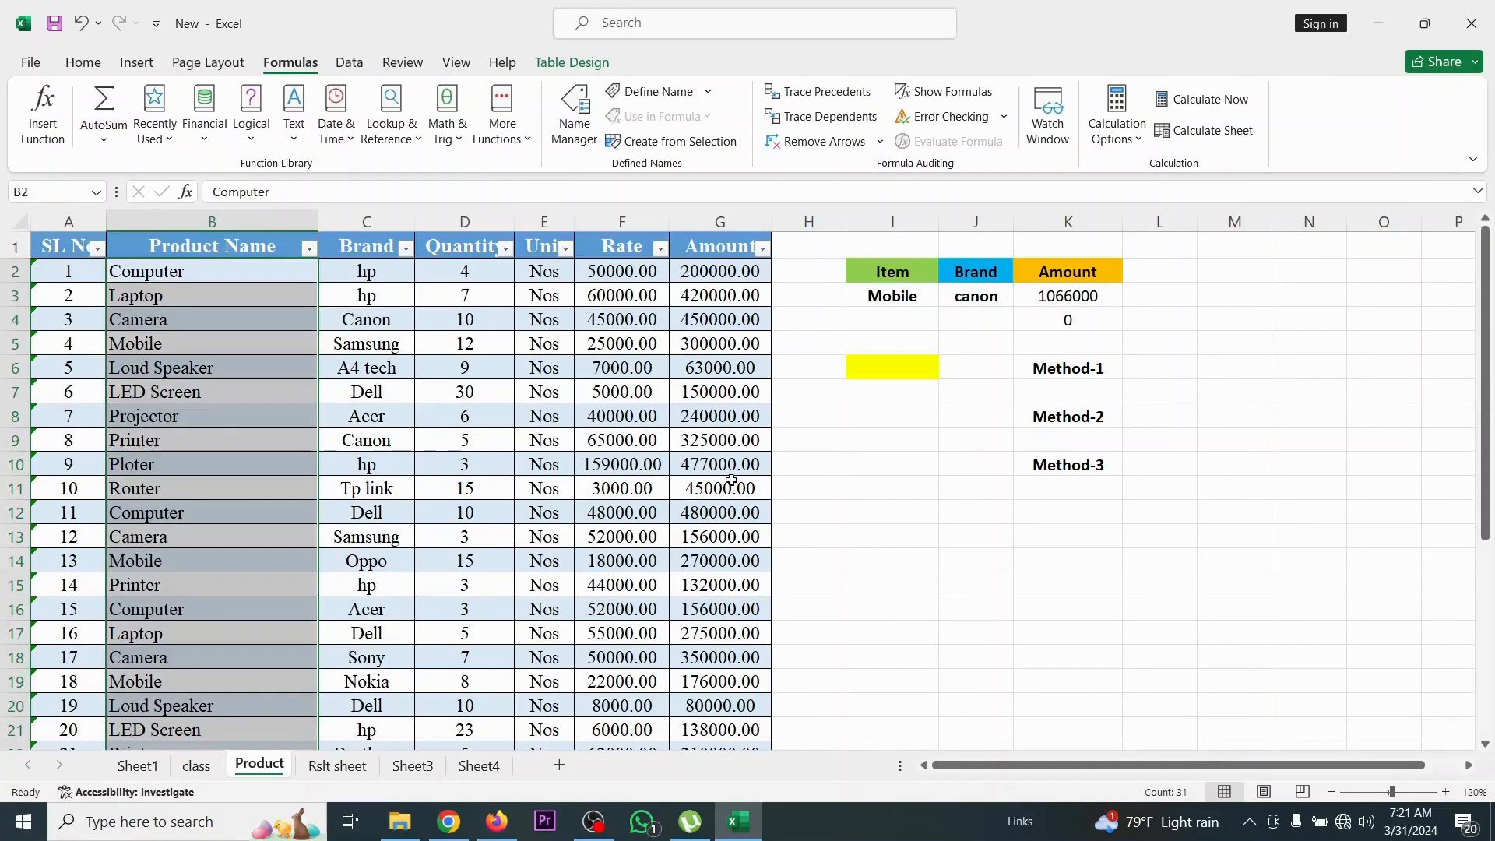
# Define a workbook-scoped name for the product names in B2:B32, referring to =Table2[Product Name]
pyautogui.click(465, 441)
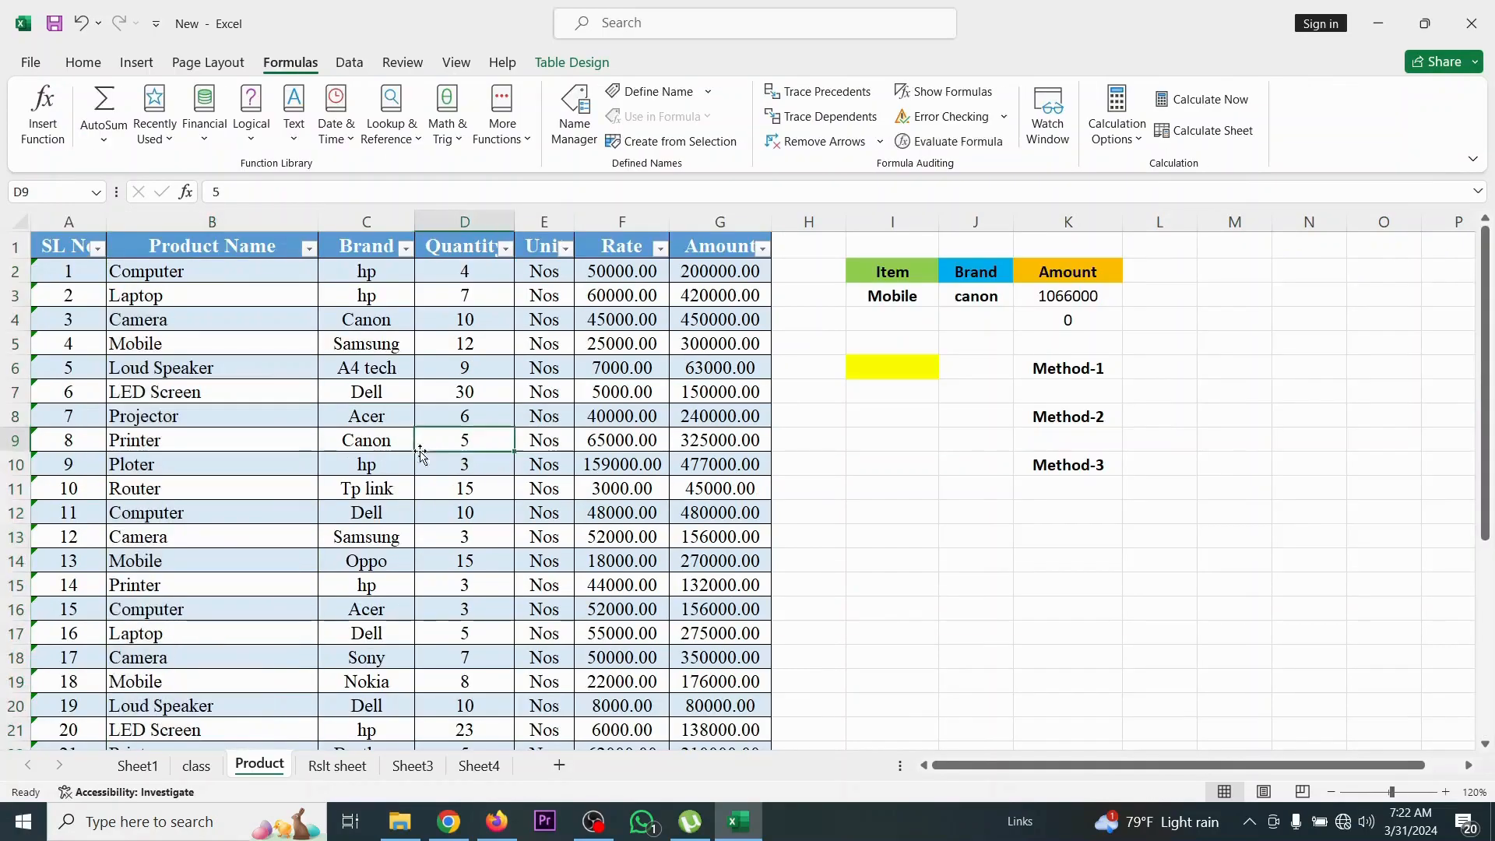
pyautogui.scroll(-3, 234, 510)
pyautogui.scroll(-4, 343, 506)
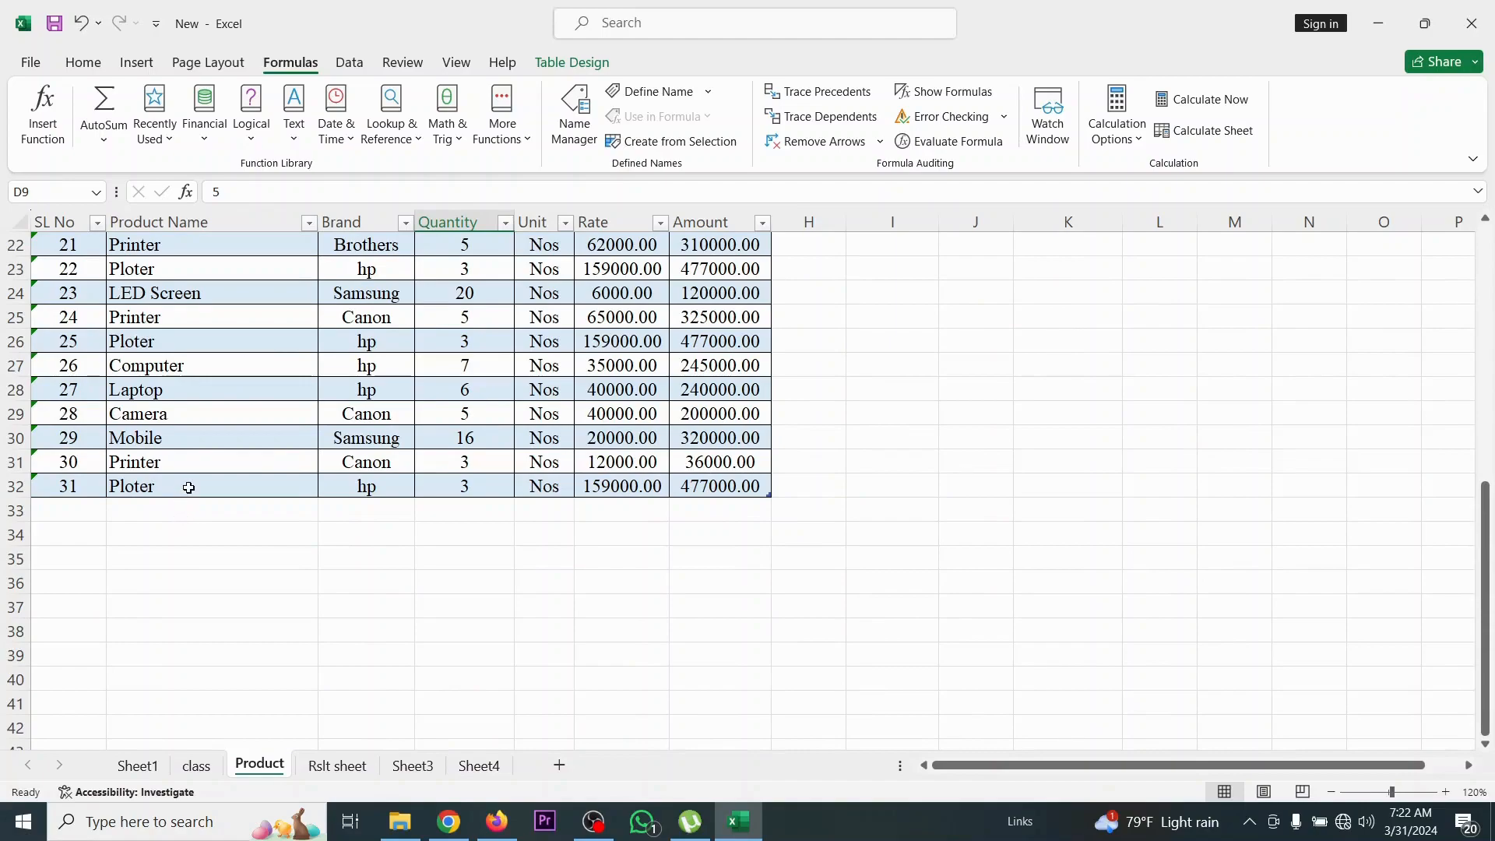
pyautogui.moveTo(187, 492); pyautogui.dragTo(199, 280)
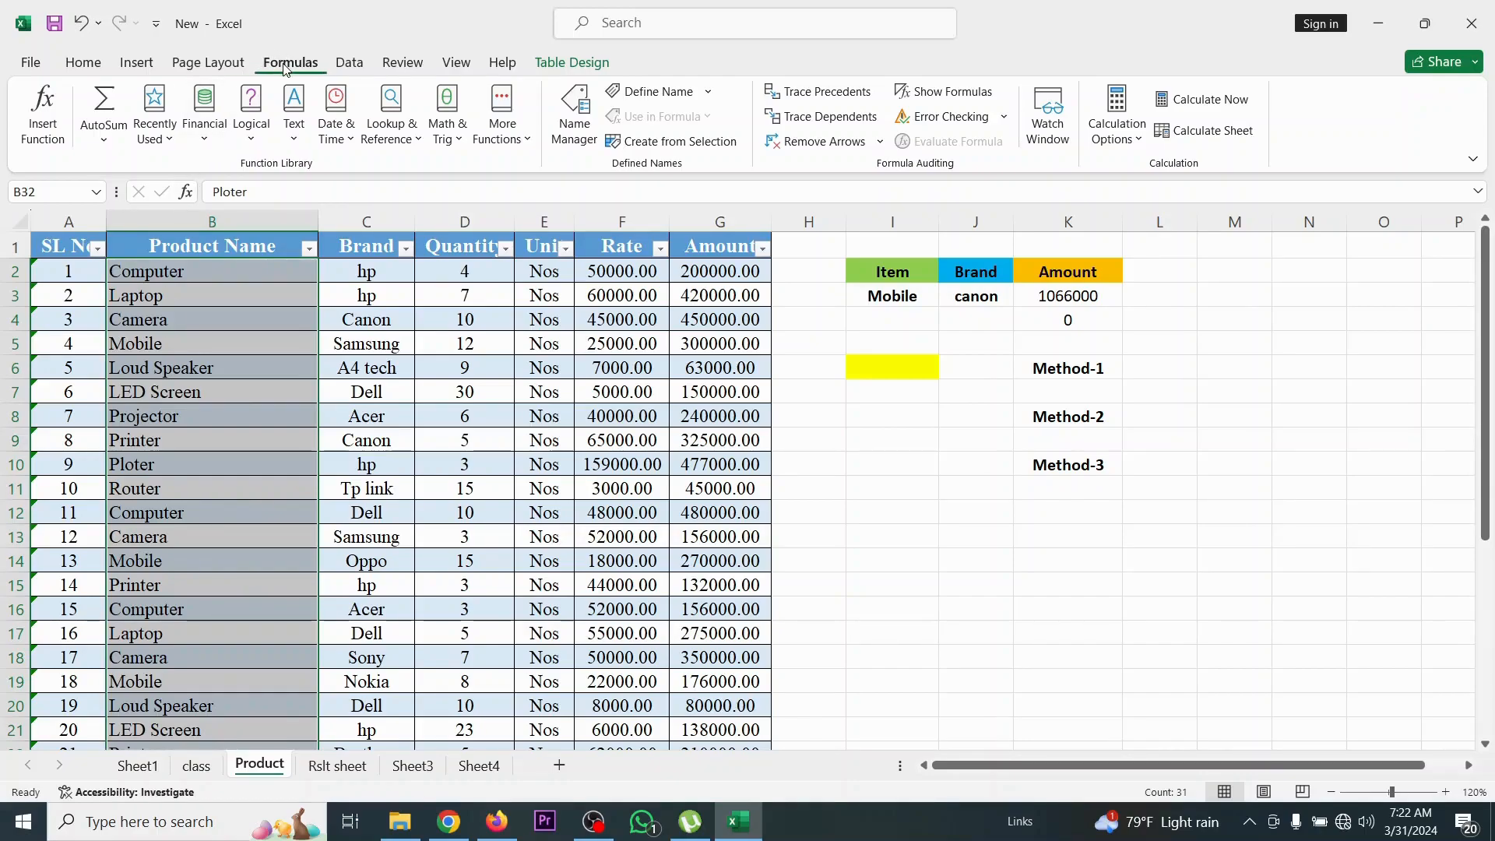
pyautogui.click(658, 92)
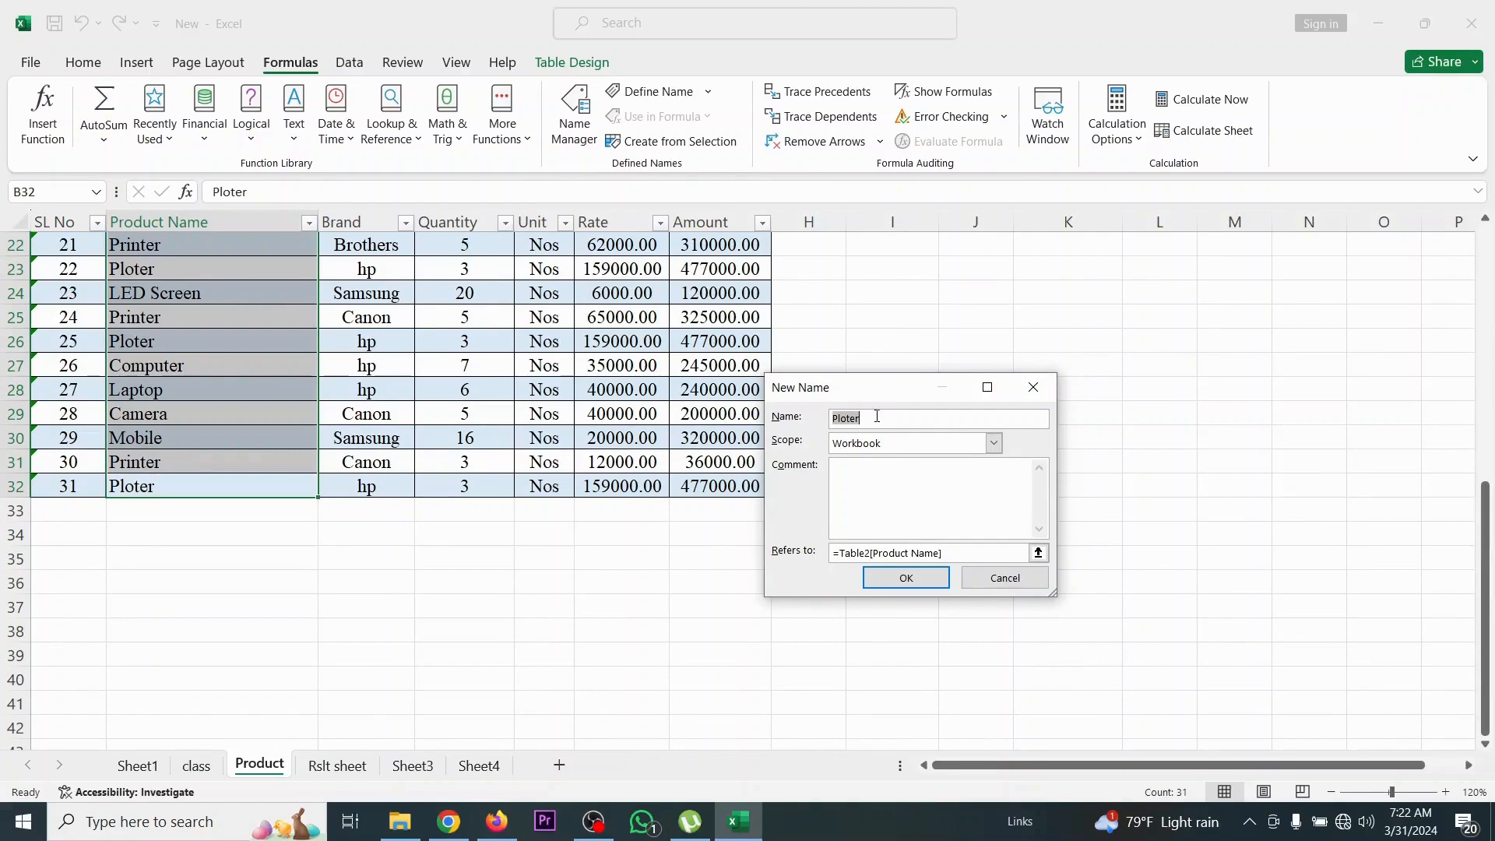
pyautogui.write('P')
pyautogui.click(905, 577)
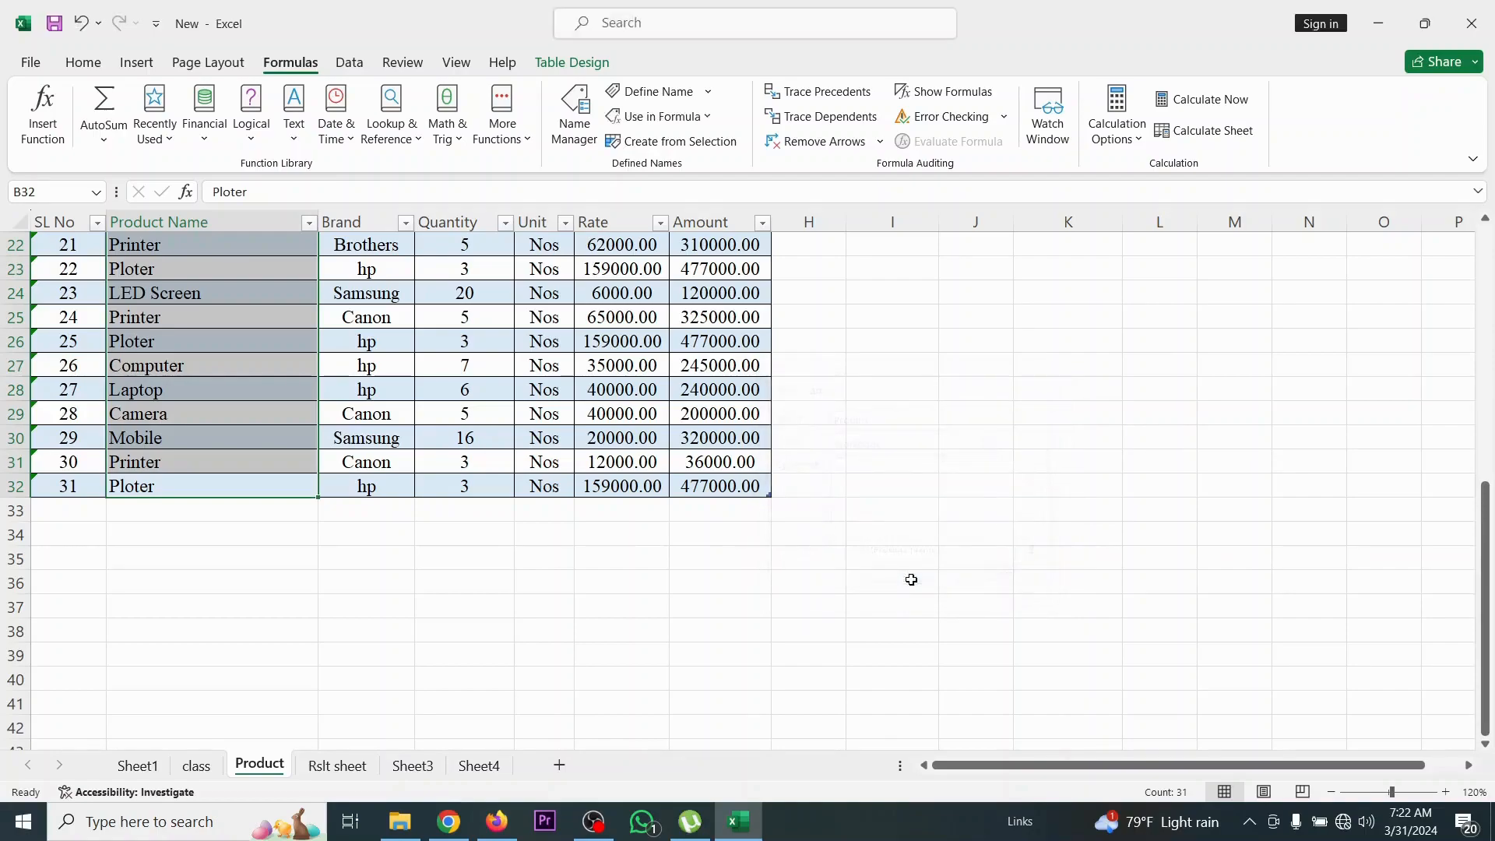
# Fill cell I8 in the Method-2 row with yellow
pyautogui.scroll(7, 858, 536)
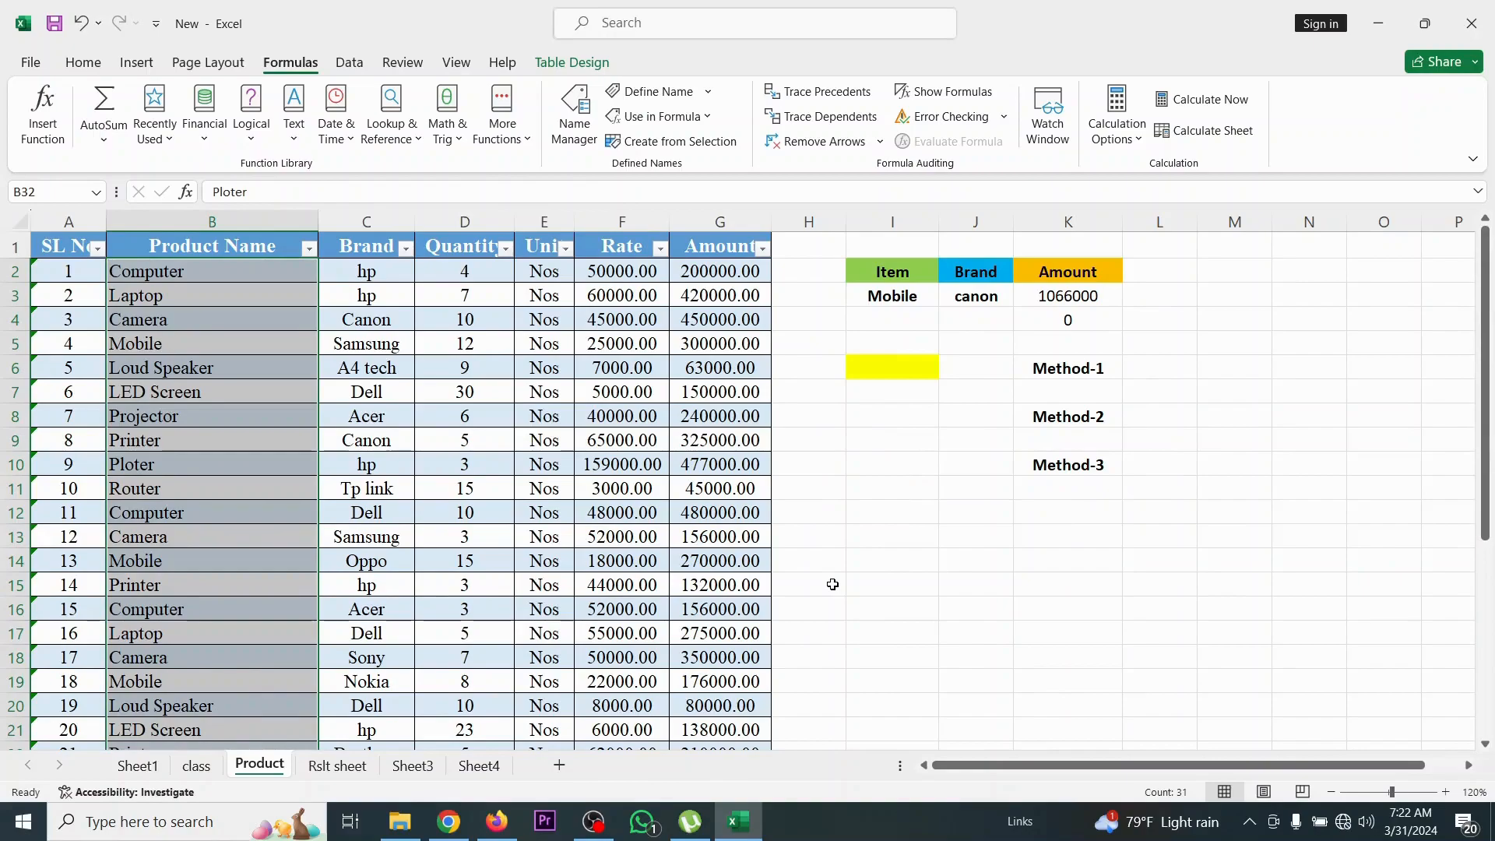
pyautogui.click(897, 413)
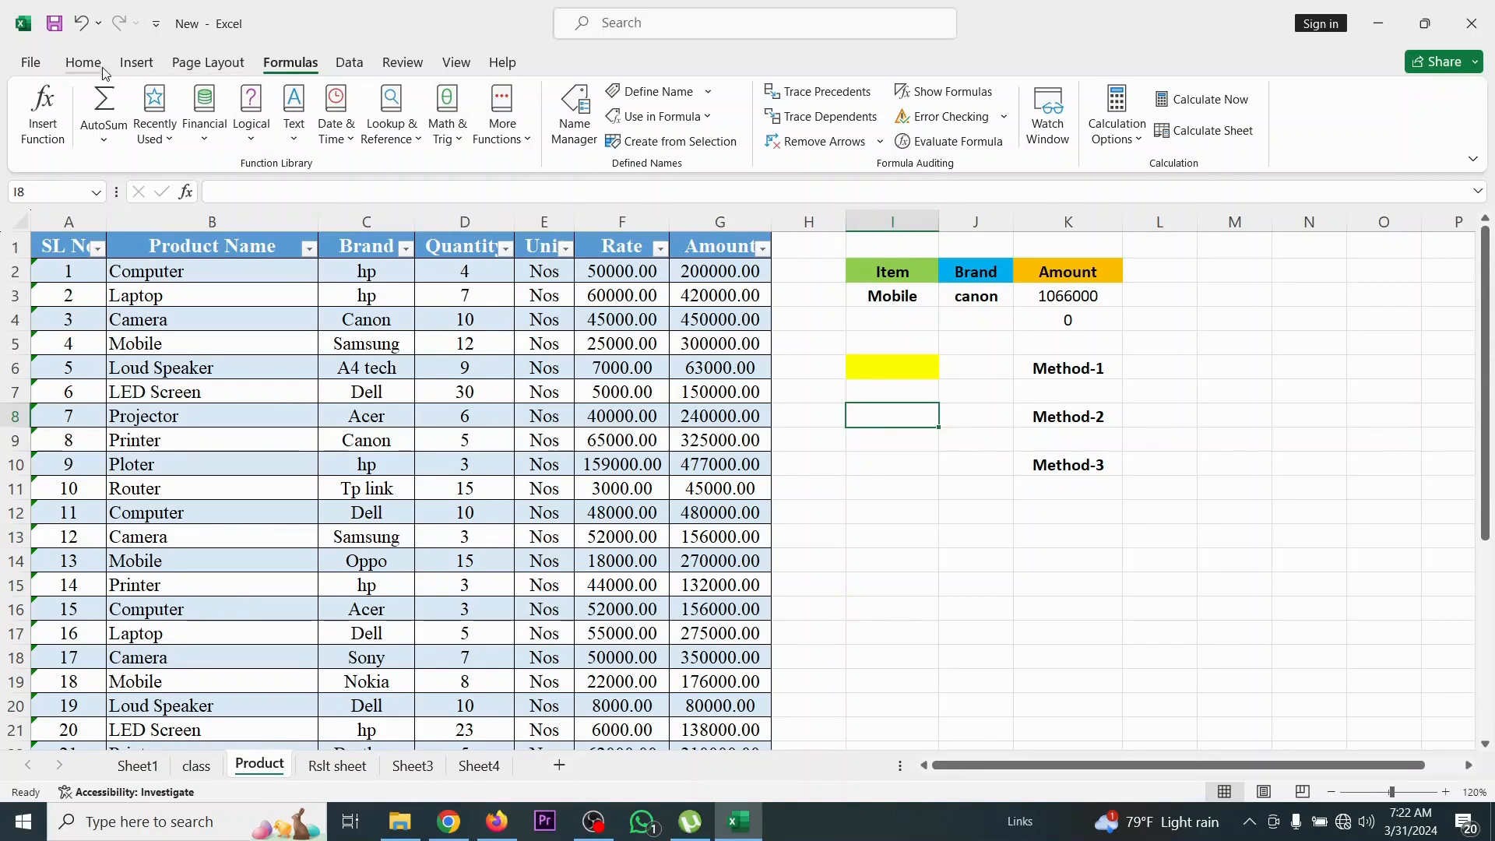
pyautogui.click(81, 69)
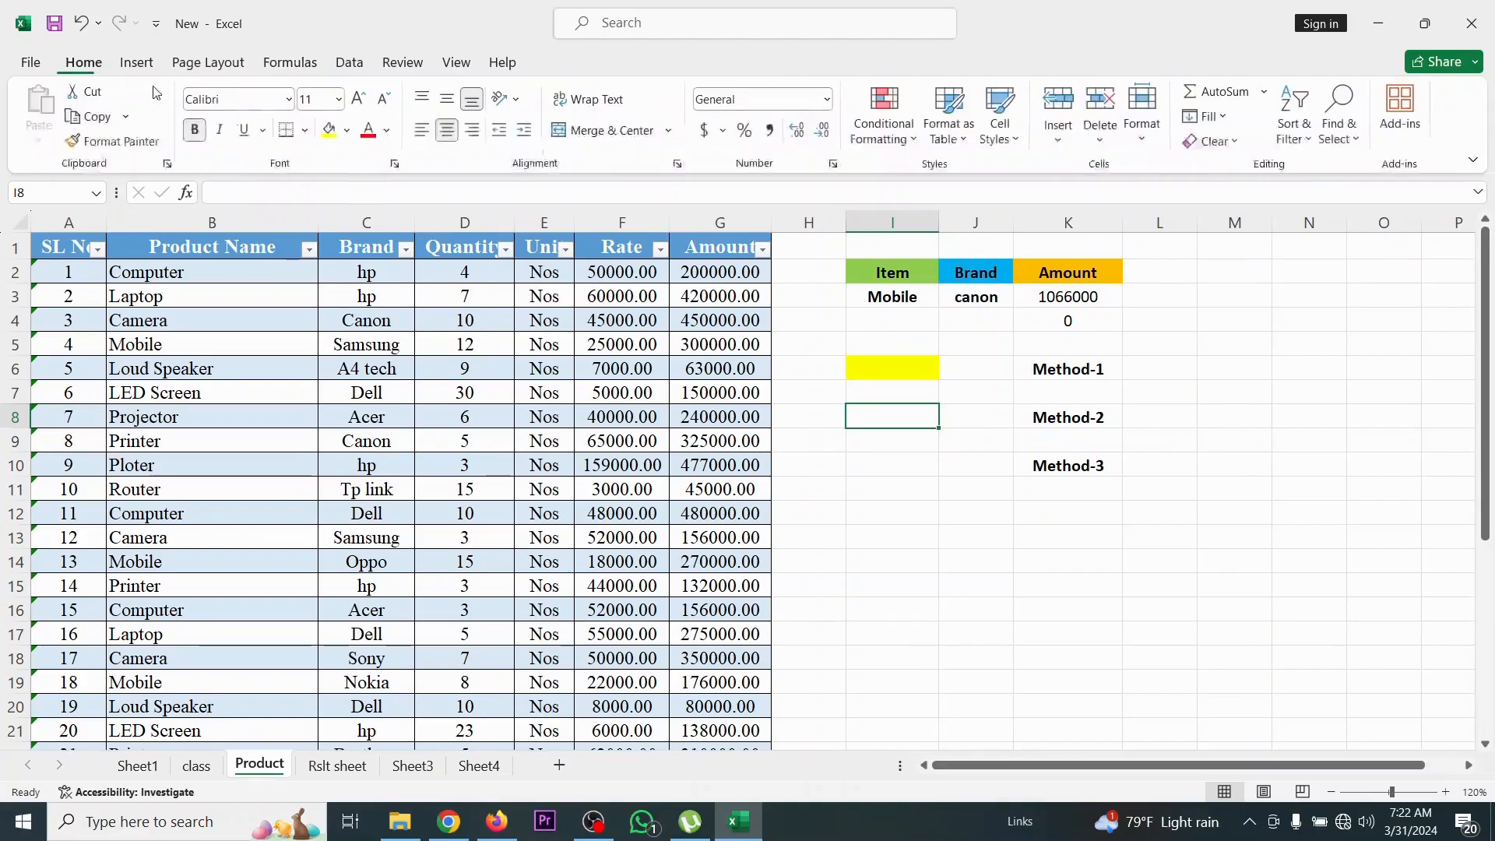
pyautogui.click(329, 130)
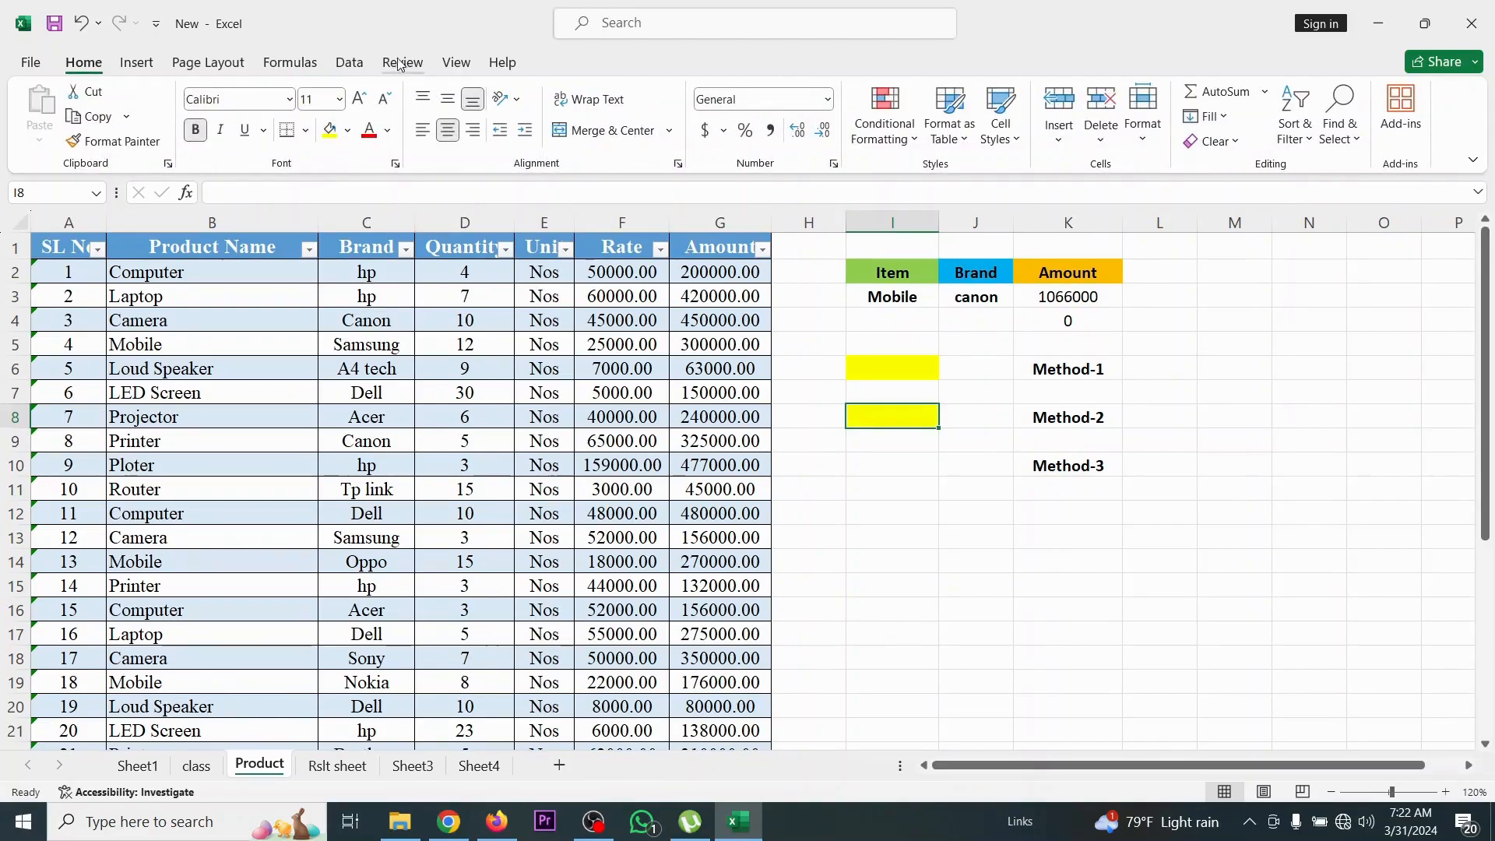
# Add a List data validation to cell I8 with the source =product, and look through its drop-down entries to the end
pyautogui.click(351, 62)
pyautogui.click(877, 144)
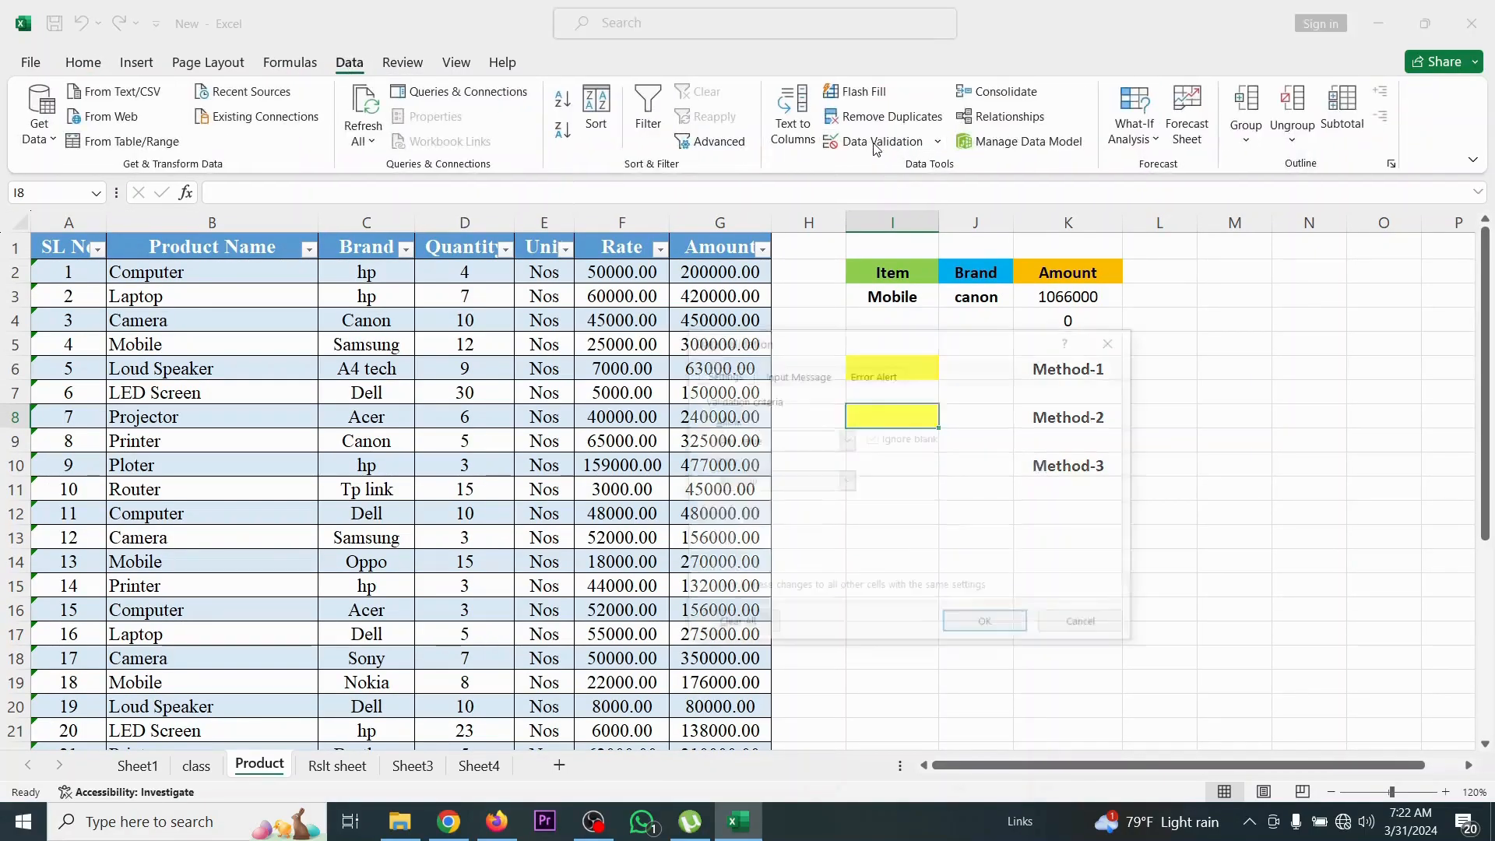
pyautogui.click(824, 441)
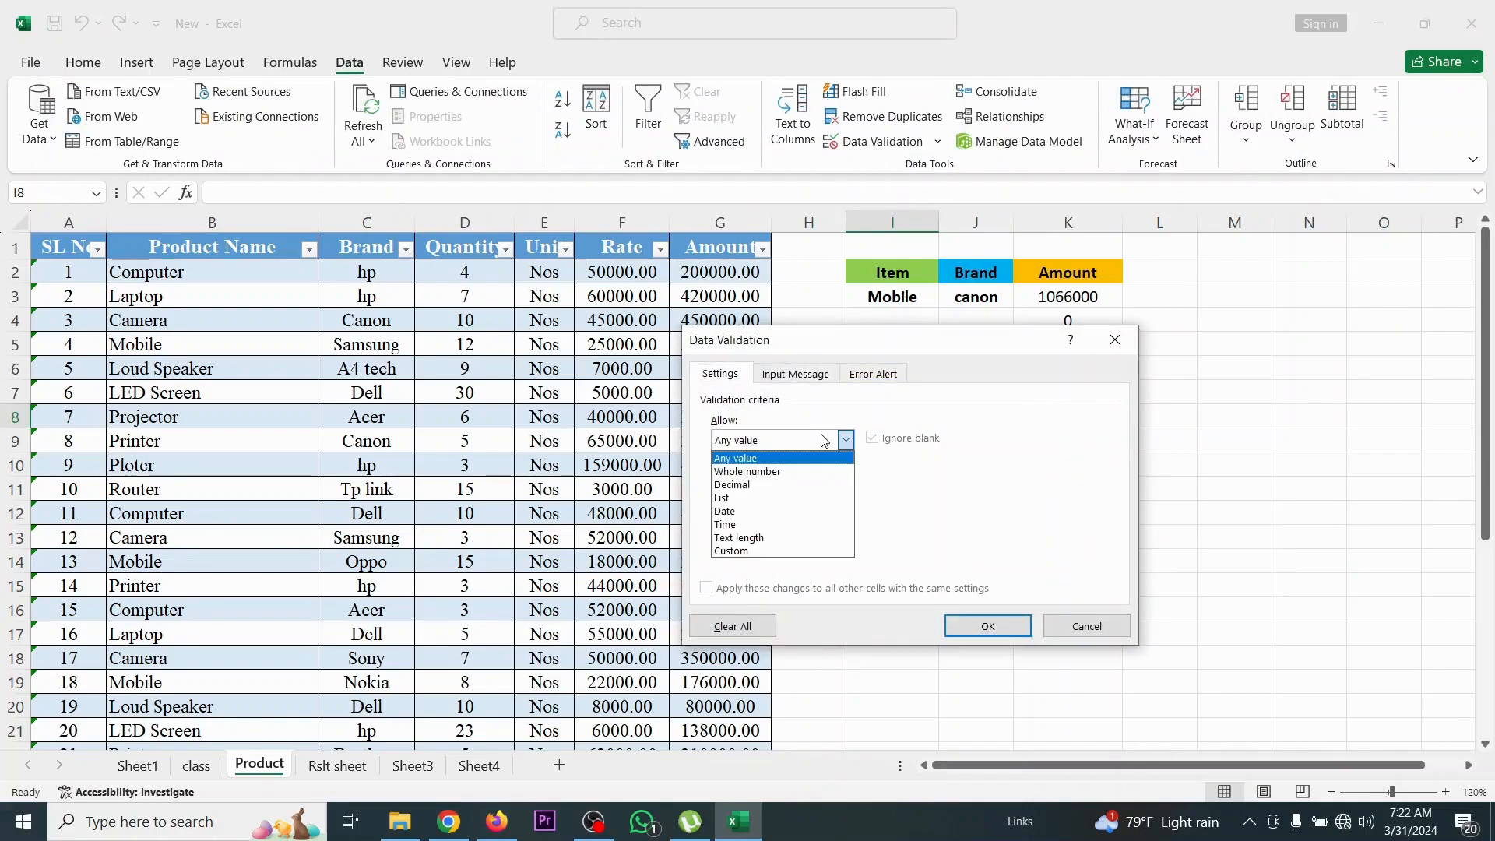
pyautogui.click(752, 499)
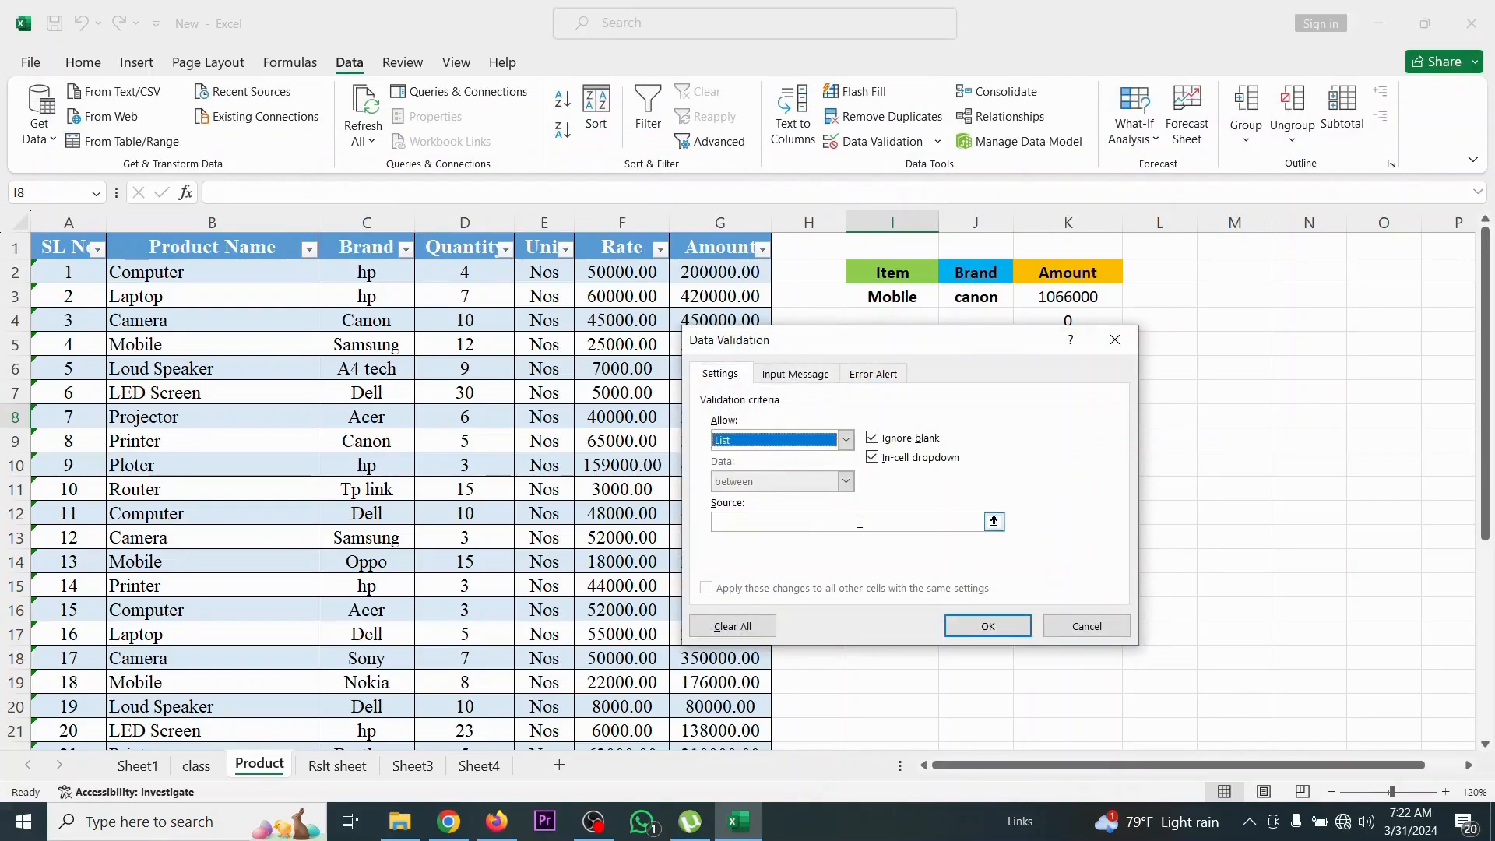
pyautogui.click(857, 521)
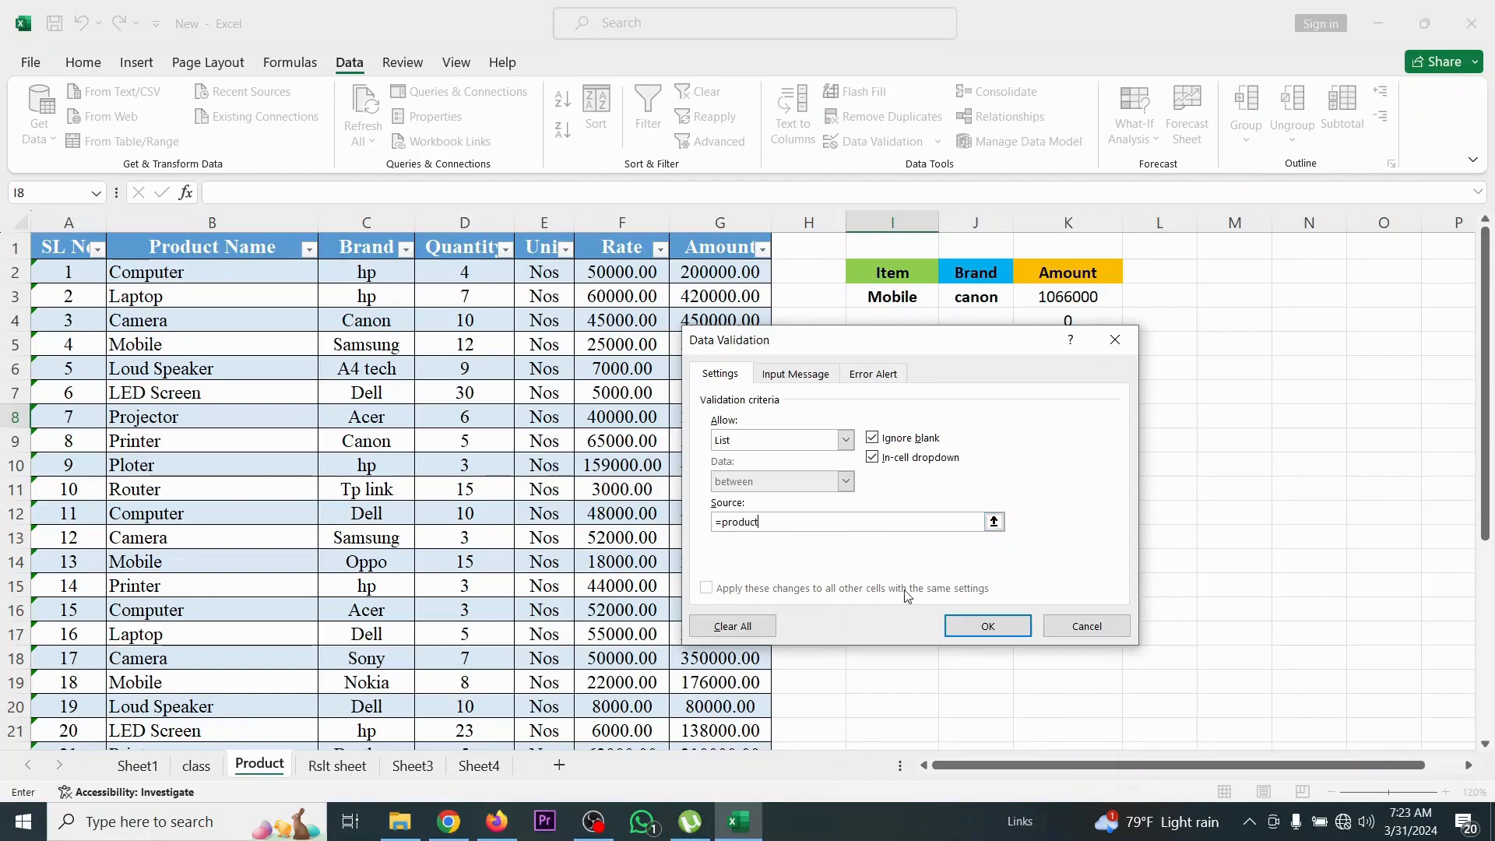
pyautogui.click(976, 633)
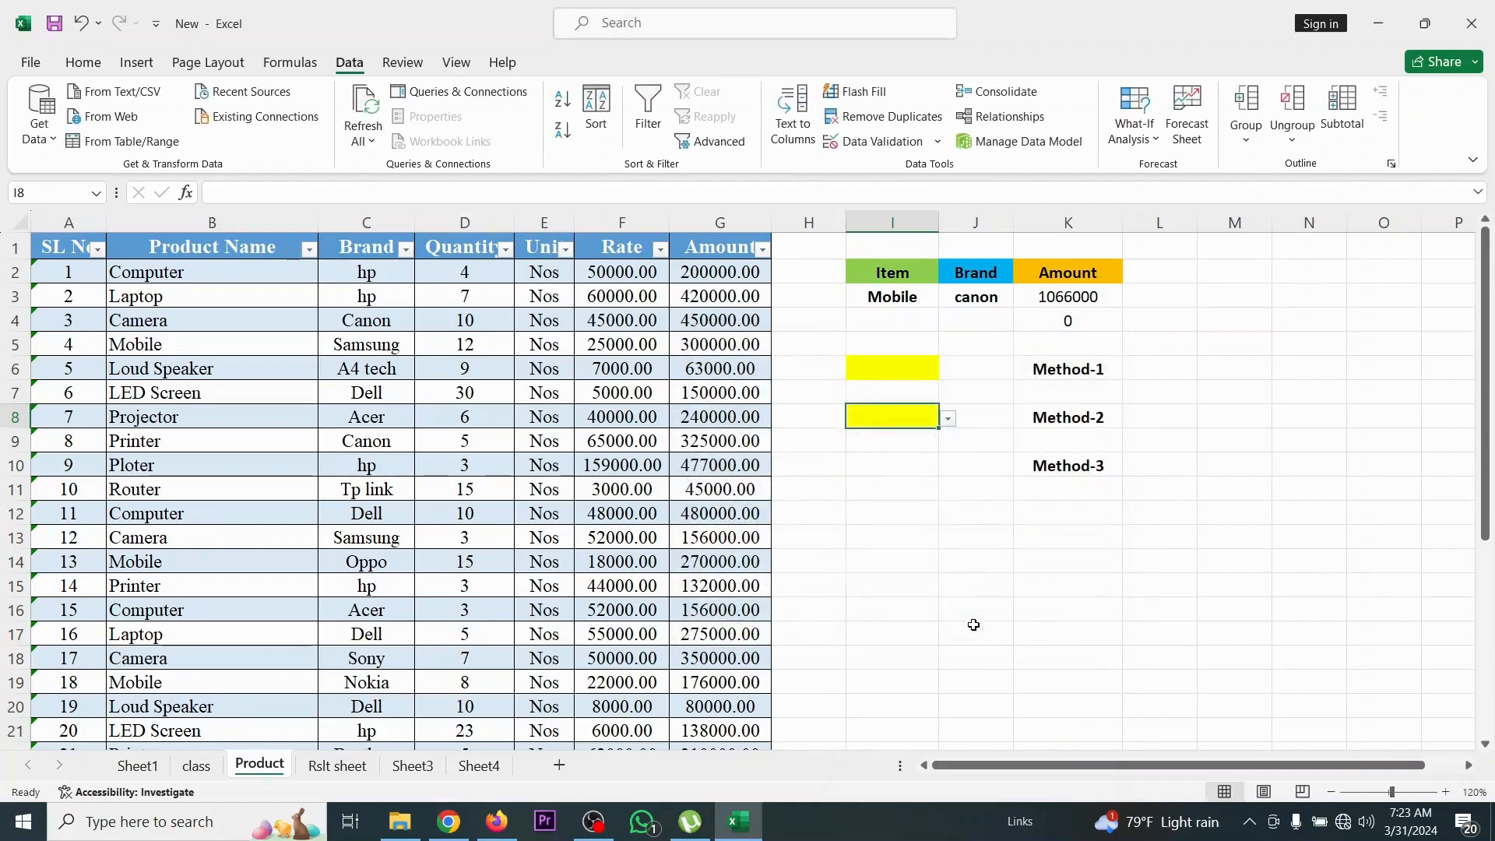
pyautogui.click(950, 420)
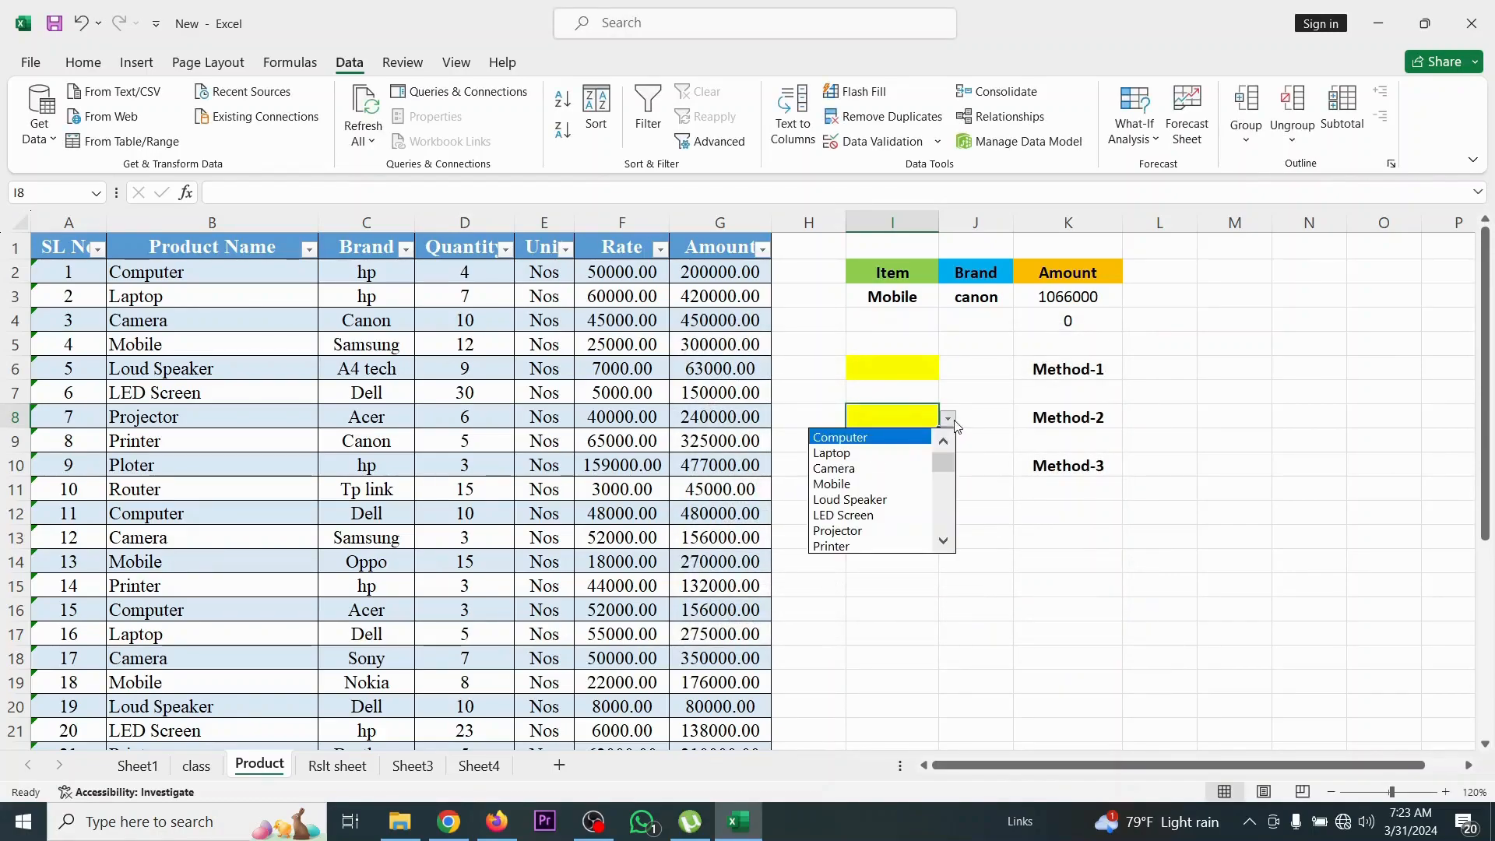
pyautogui.moveTo(948, 470); pyautogui.dragTo(945, 545)
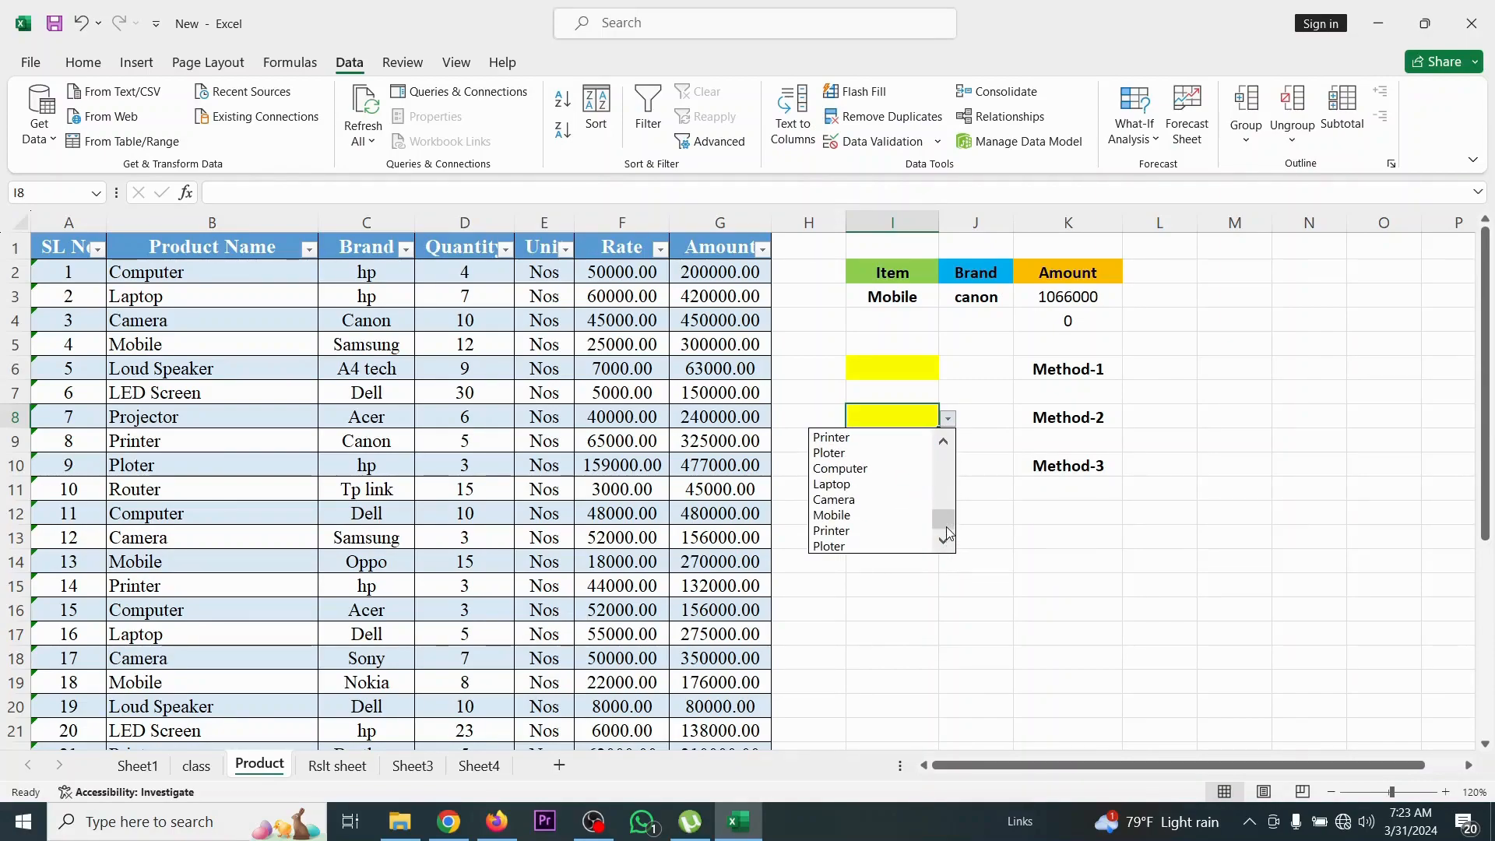
# Add the product phone in cell B33, directly below the last table row
pyautogui.scroll(-7, 626, 683)
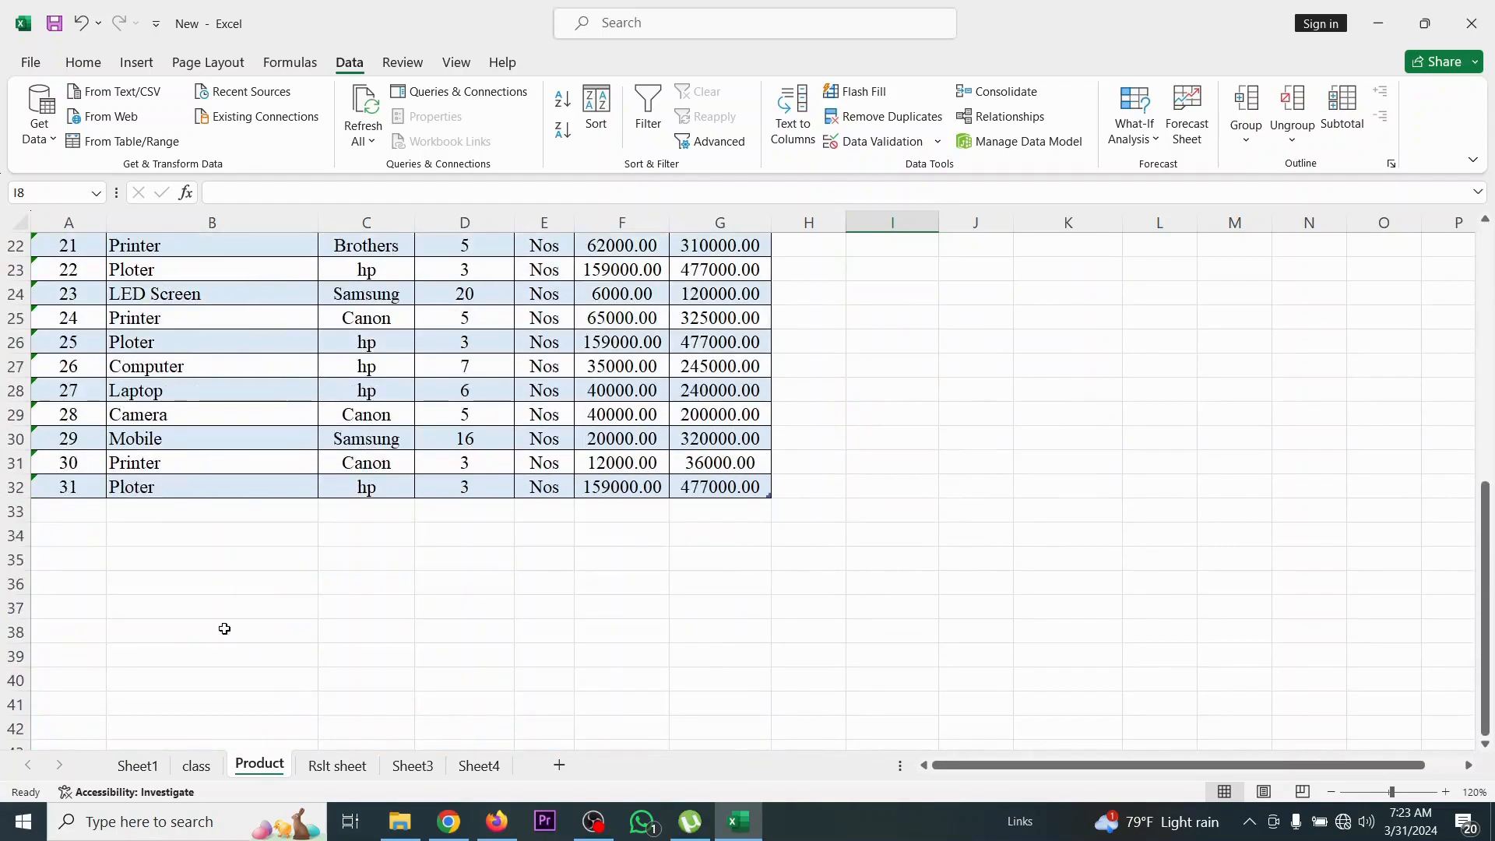
pyautogui.click(184, 517)
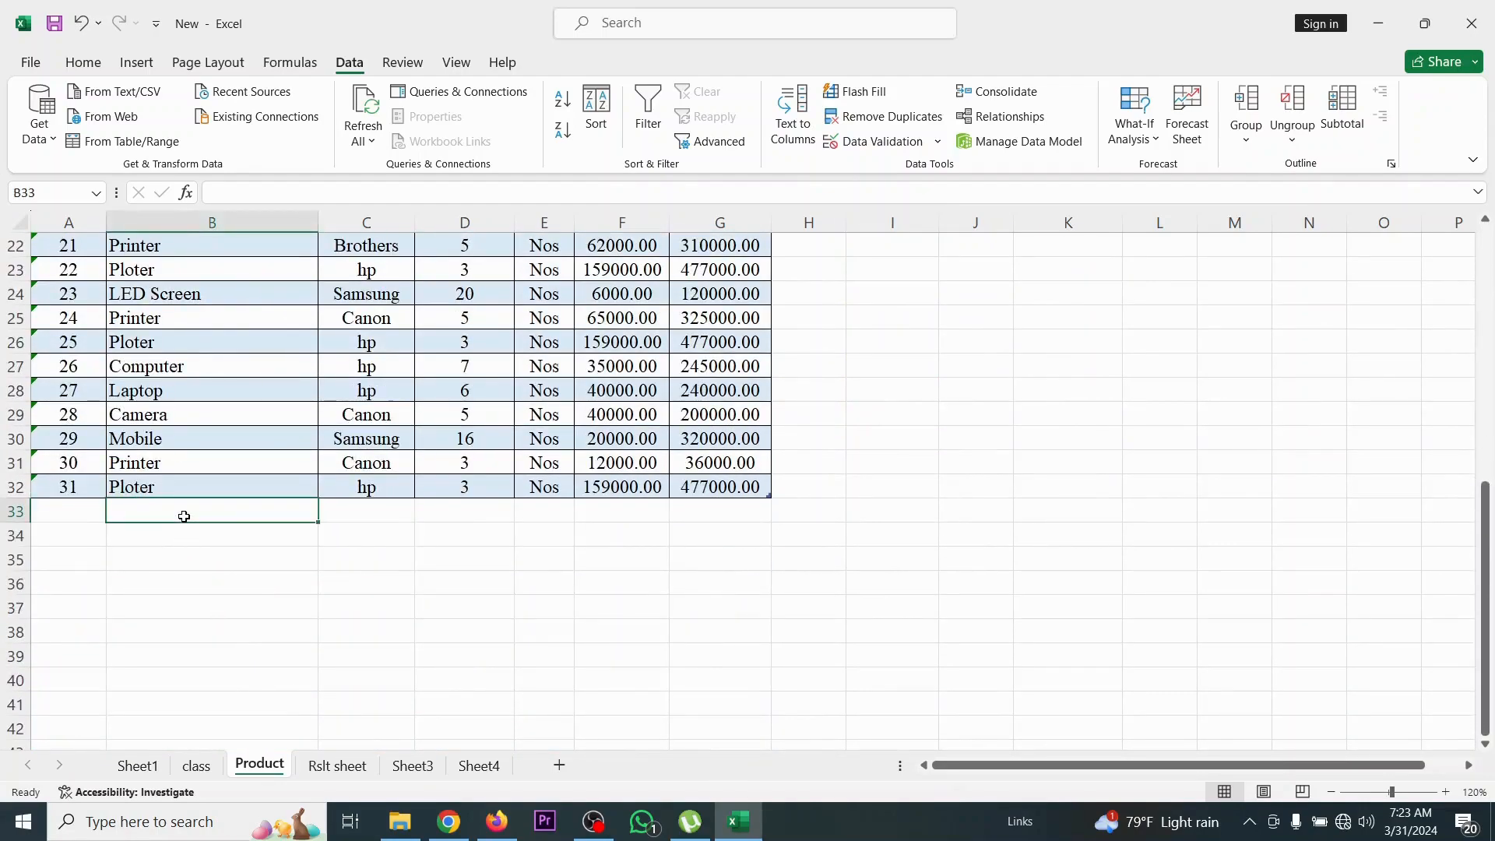
pyautogui.write('phone')
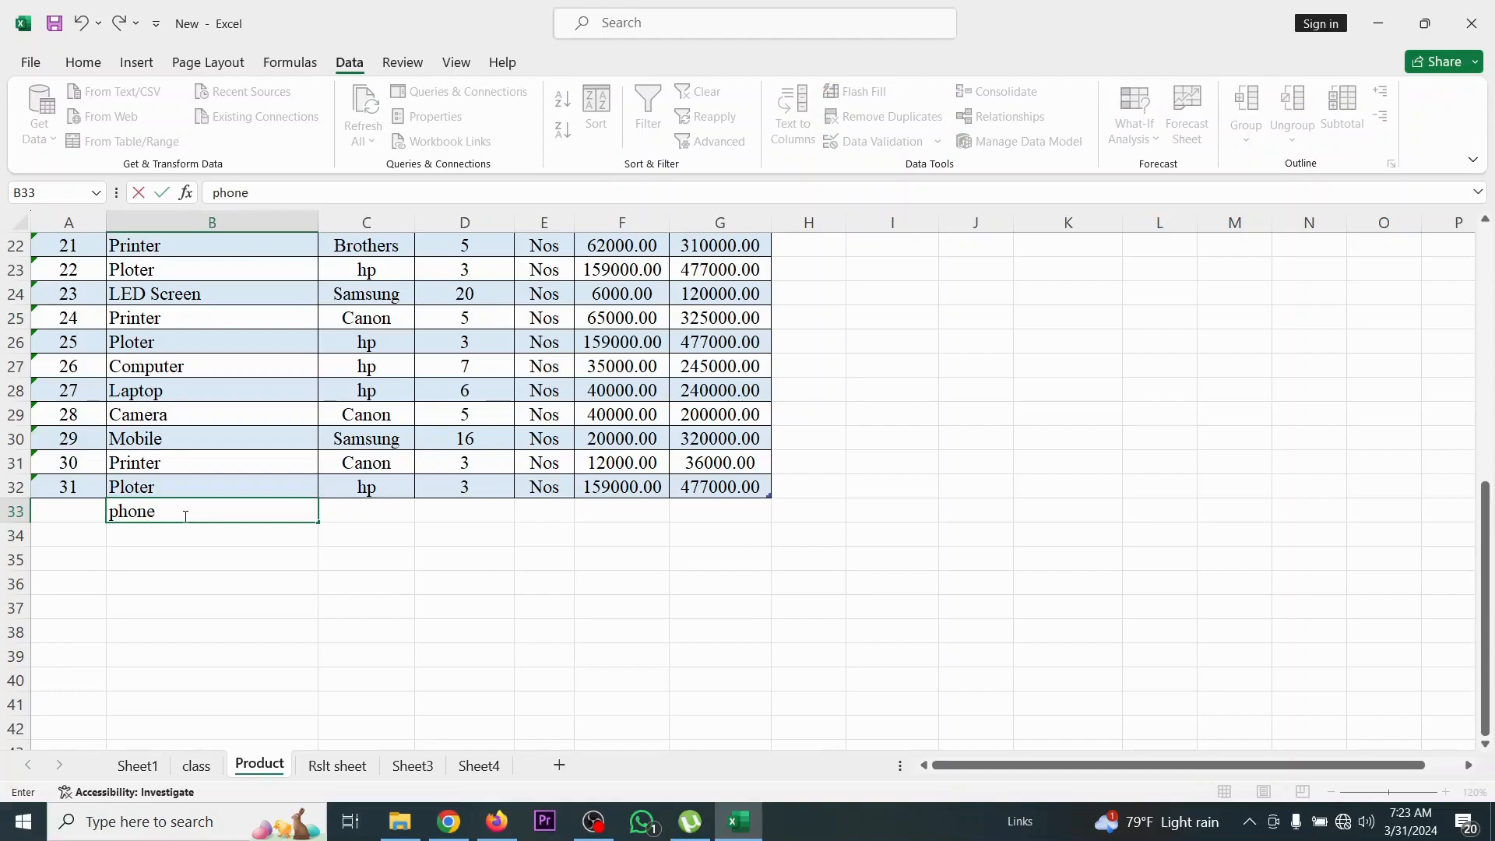
pyautogui.press('Tab')
# Check the end of the drop-down list in cell I8 for the newly added product
pyautogui.scroll(7, 844, 401)
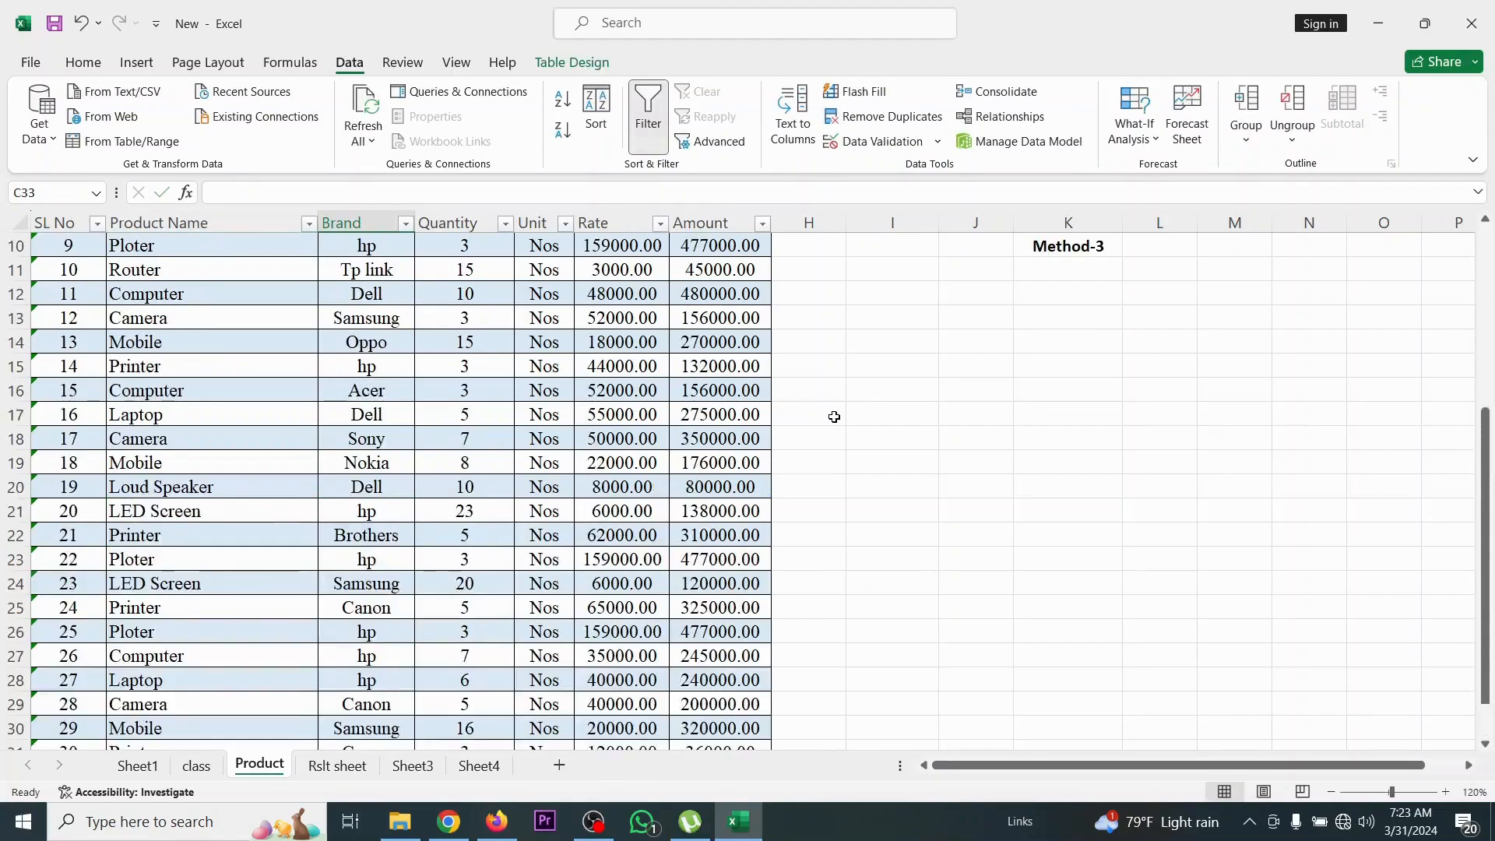
pyautogui.click(909, 416)
pyautogui.click(949, 419)
pyautogui.scroll(-4, 931, 460)
pyautogui.scroll(4, 941, 421)
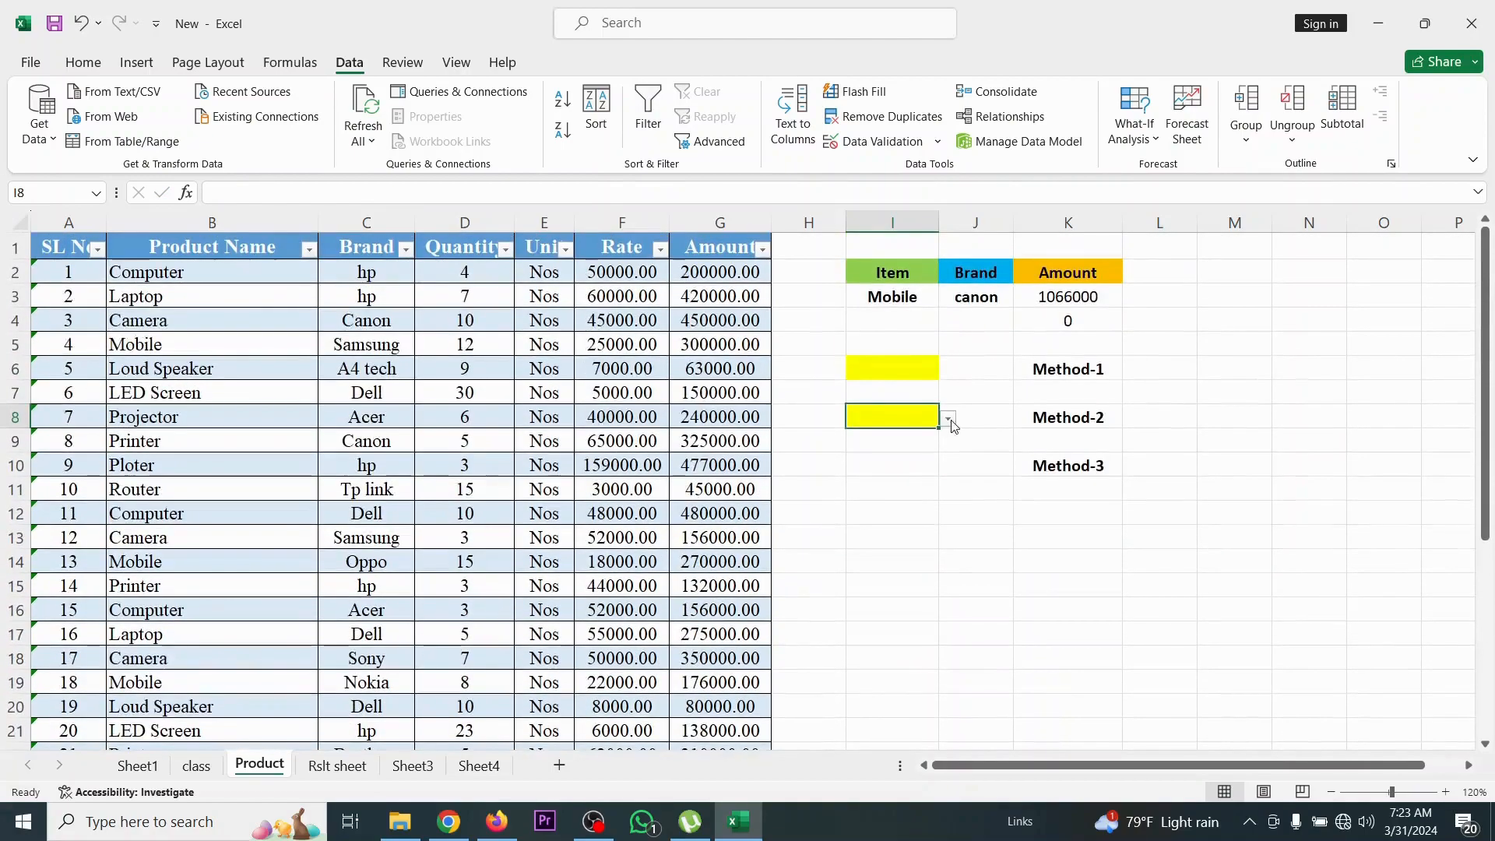
pyautogui.click(949, 420)
pyautogui.scroll(-5, 938, 482)
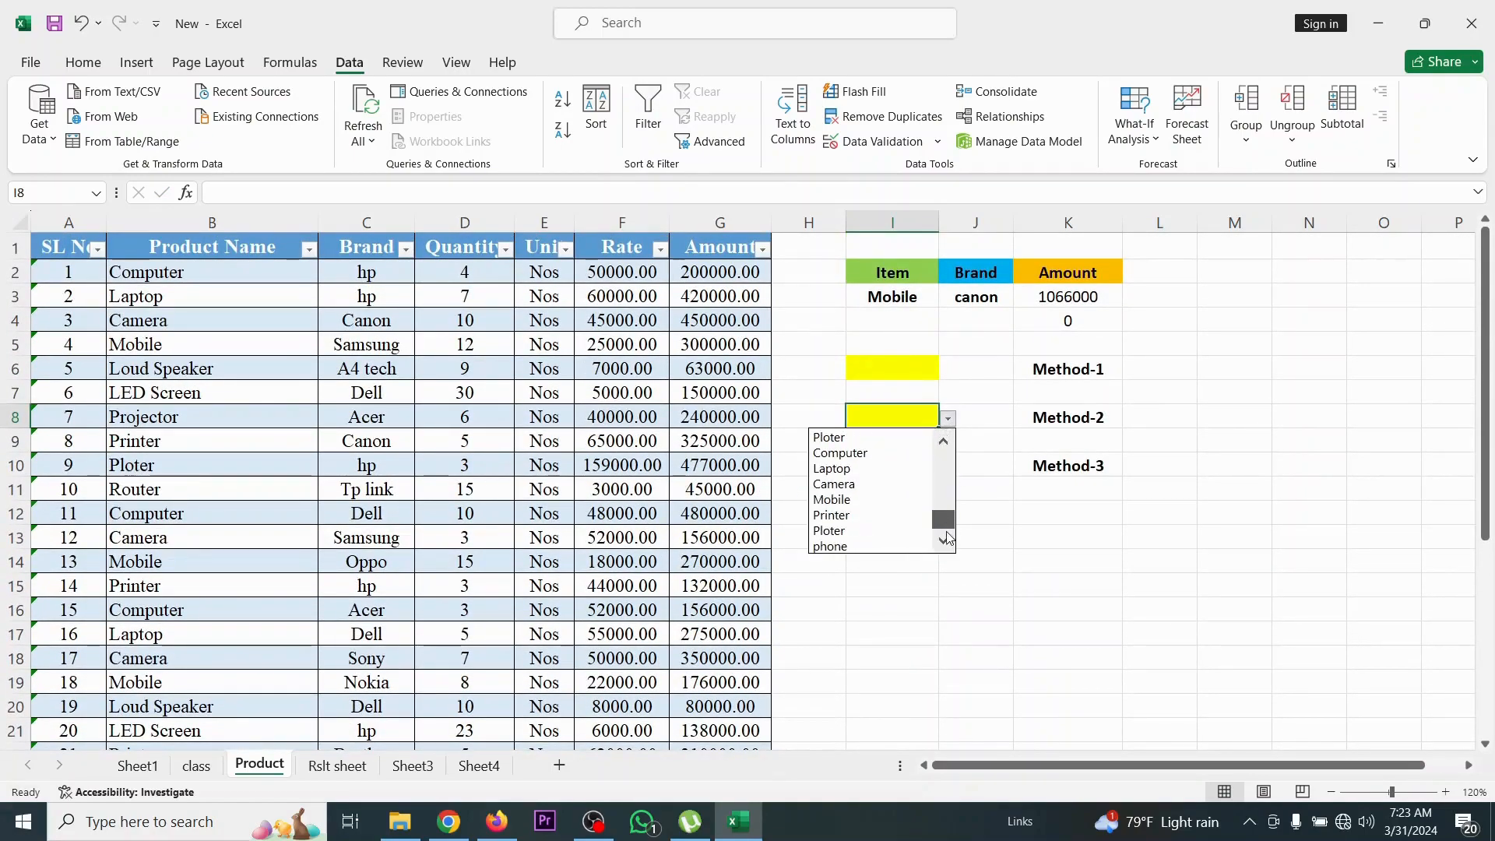
pyautogui.click(1048, 510)
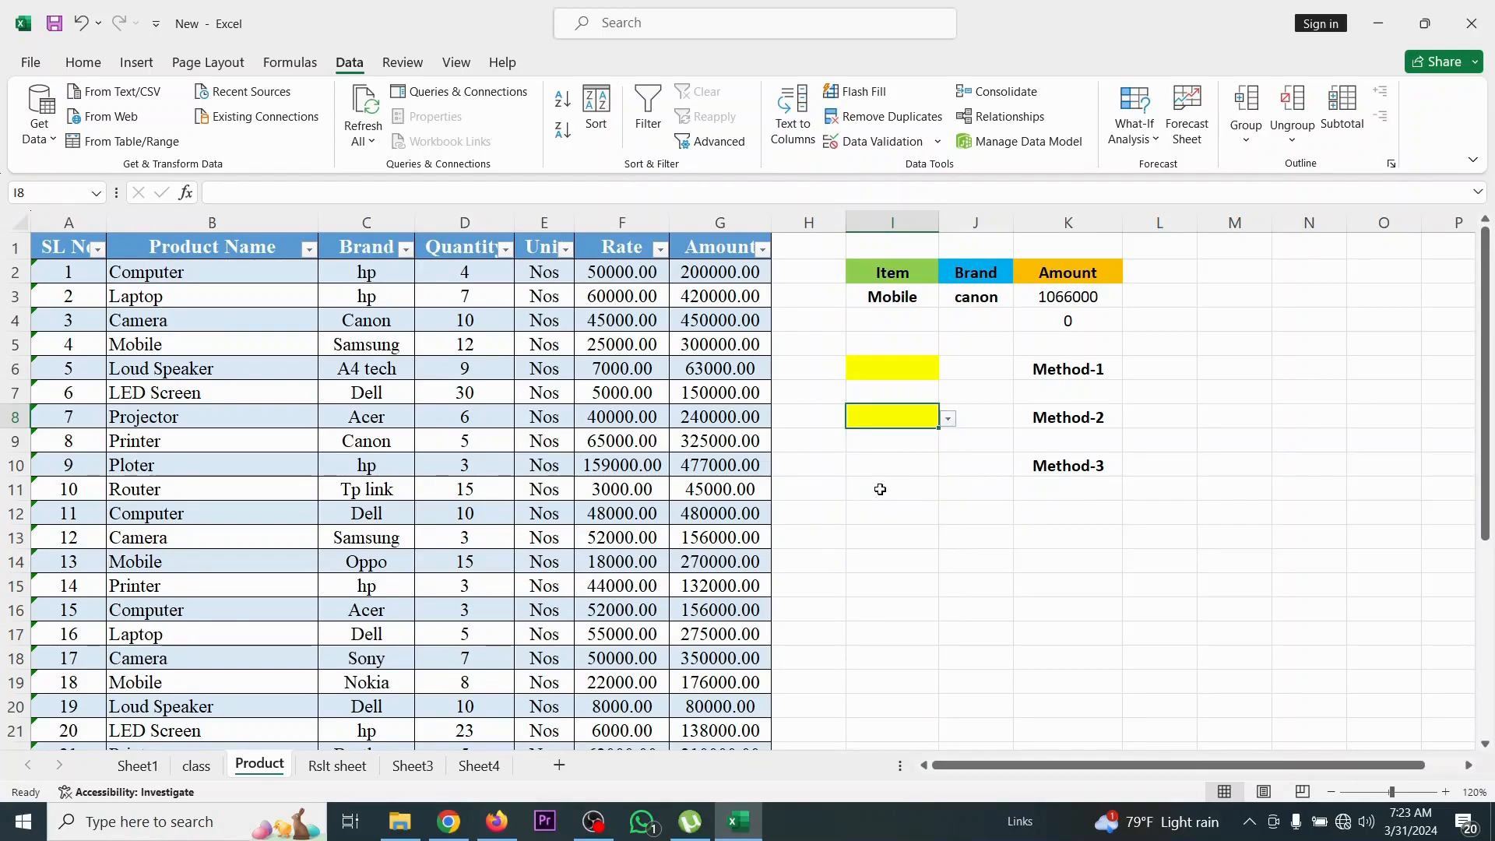
# Try clearing the source of I8's list validation and picking the defined name Product from the Paste Name list, then cancel
pyautogui.click(906, 462)
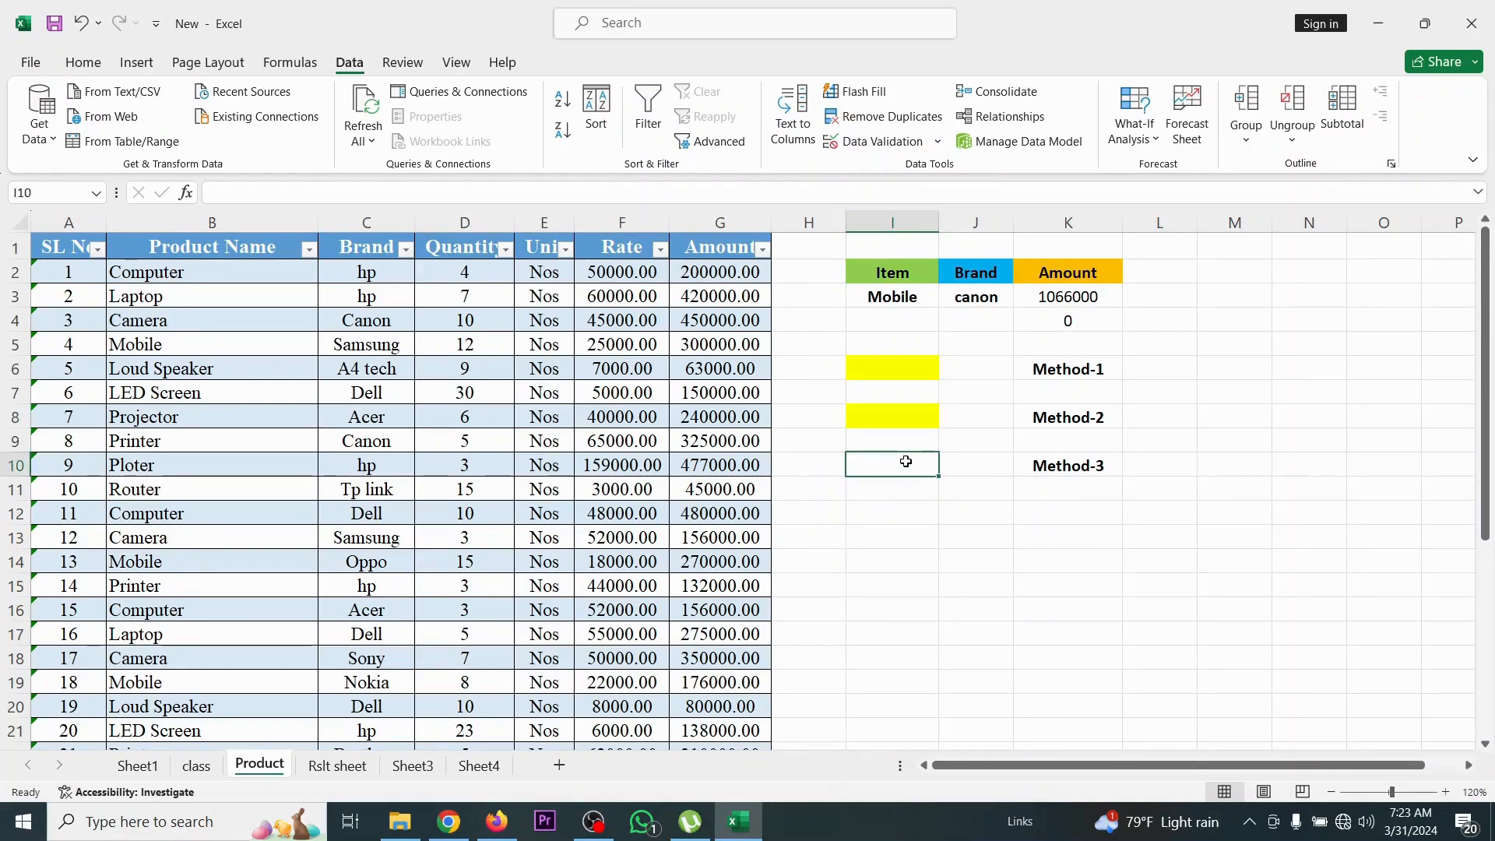
pyautogui.click(935, 419)
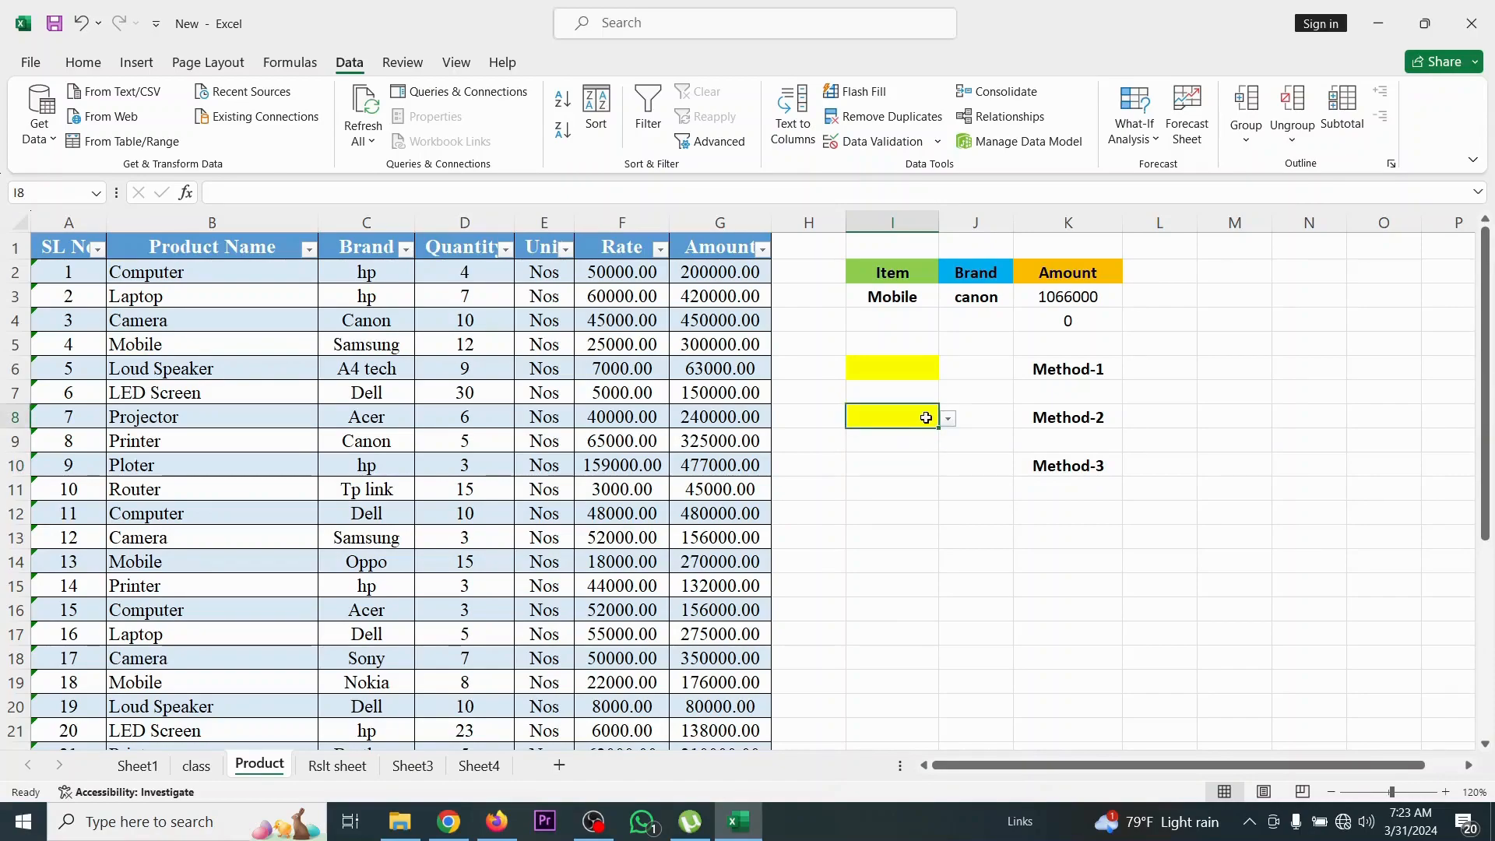
pyautogui.click(872, 144)
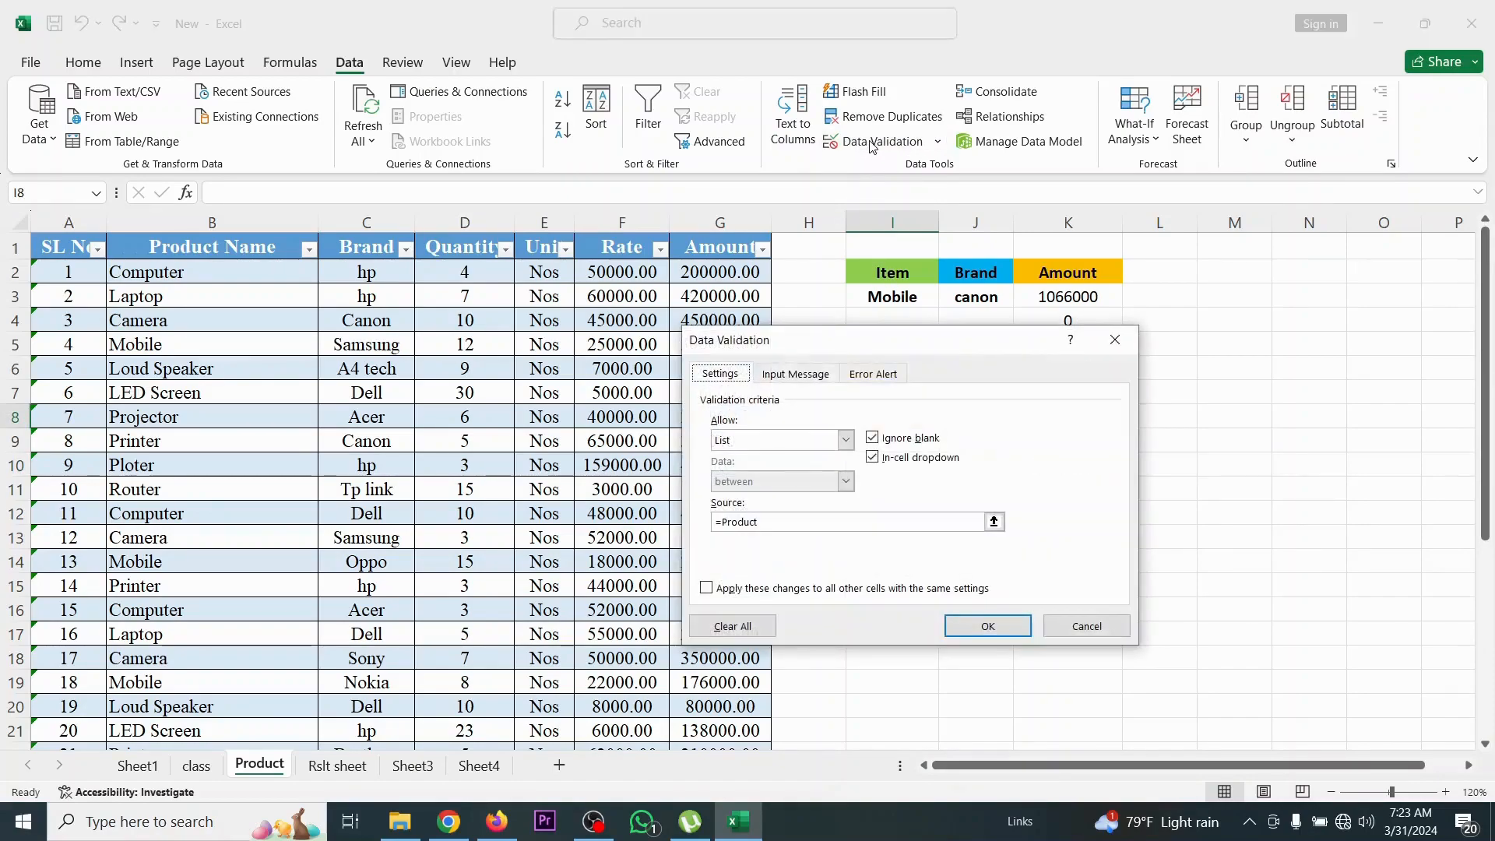
pyautogui.click(768, 523)
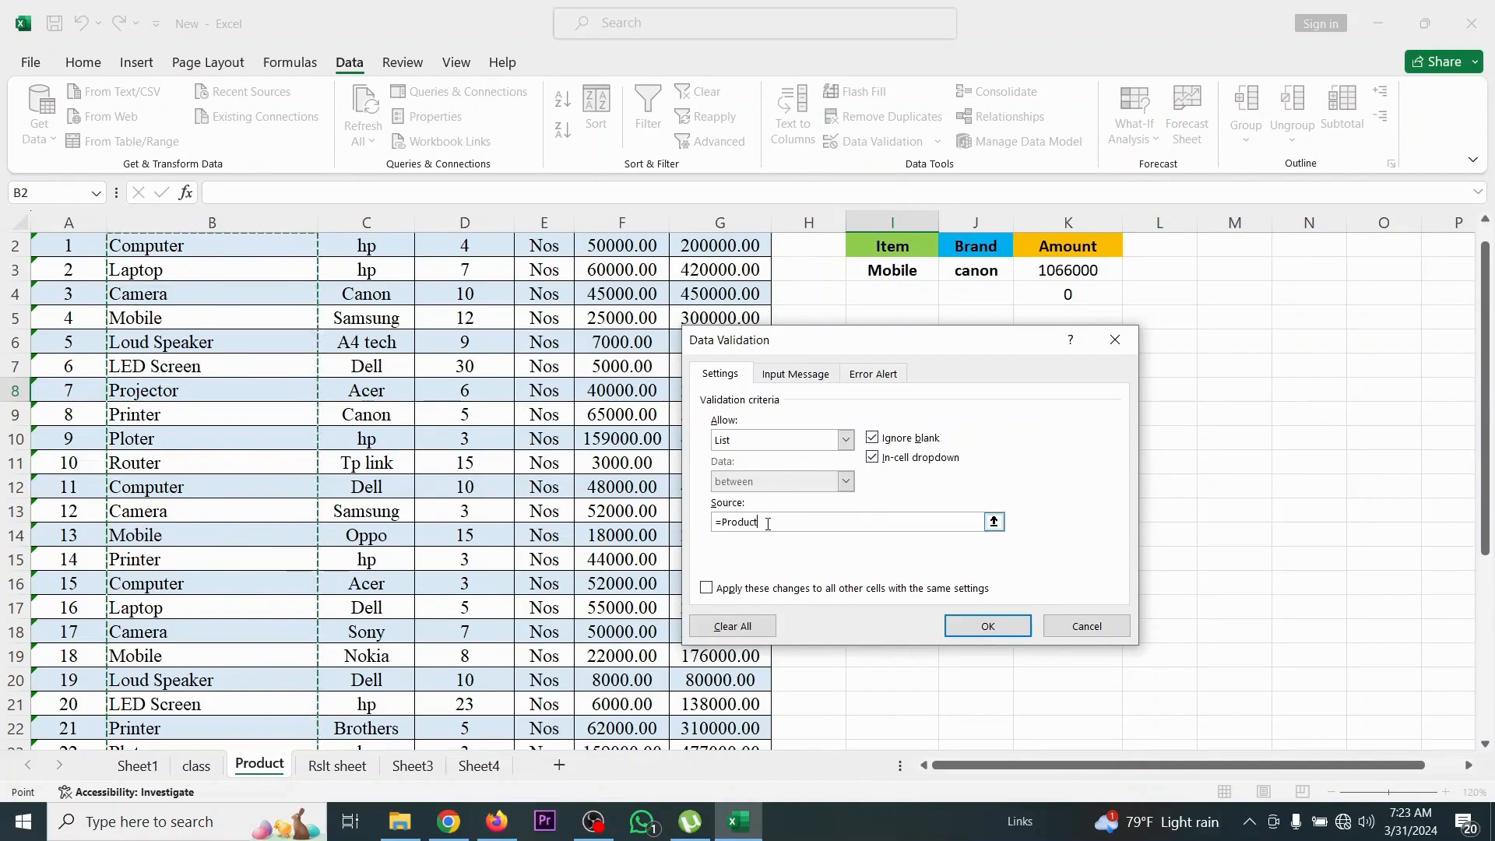
pyautogui.moveTo(760, 522); pyautogui.dragTo(705, 522)
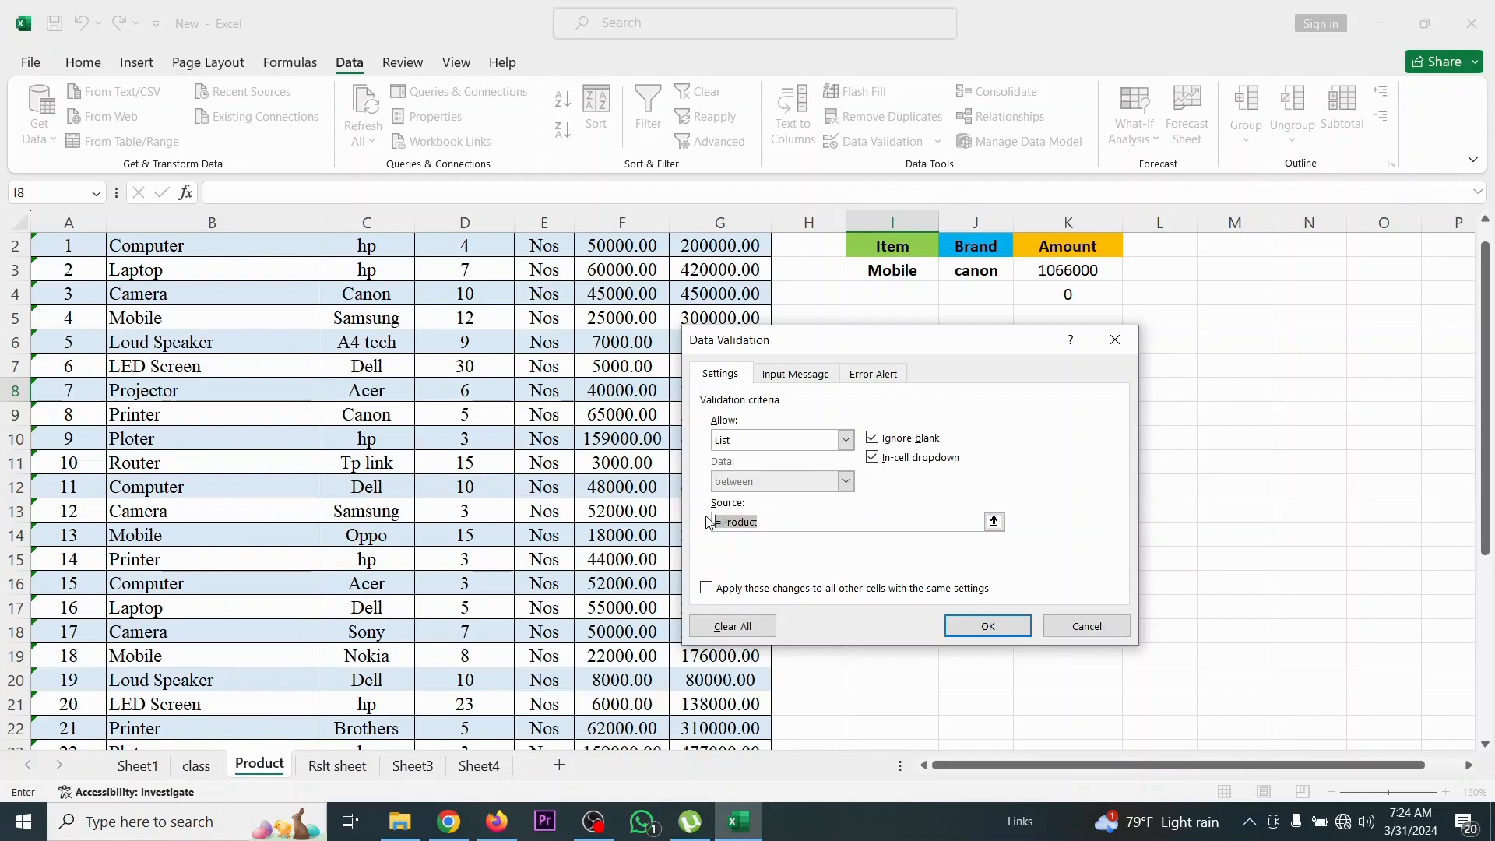
pyautogui.press('BackSpace')
pyautogui.press('F3')
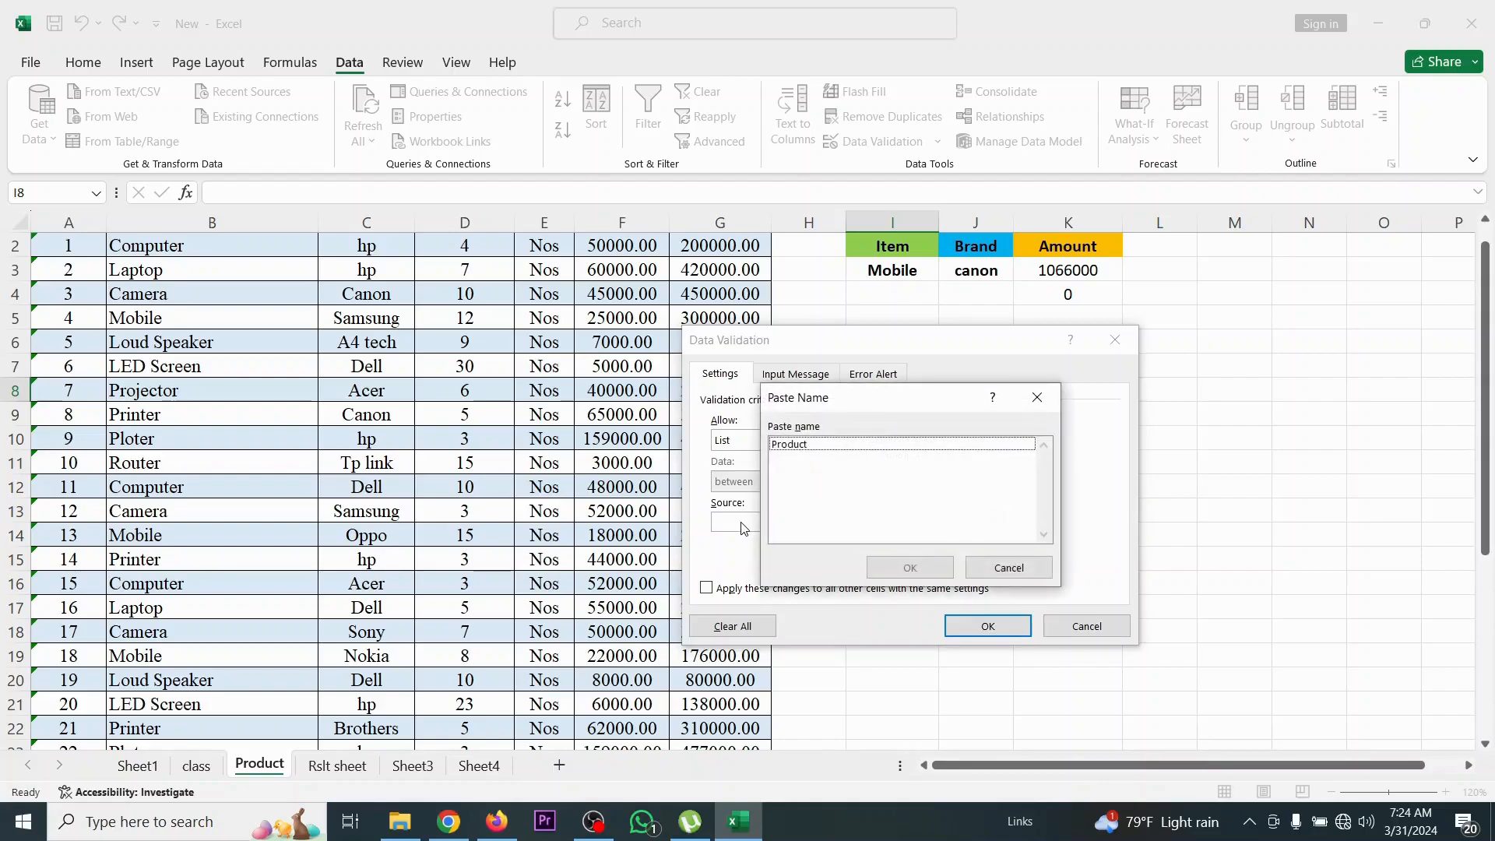
pyautogui.click(801, 449)
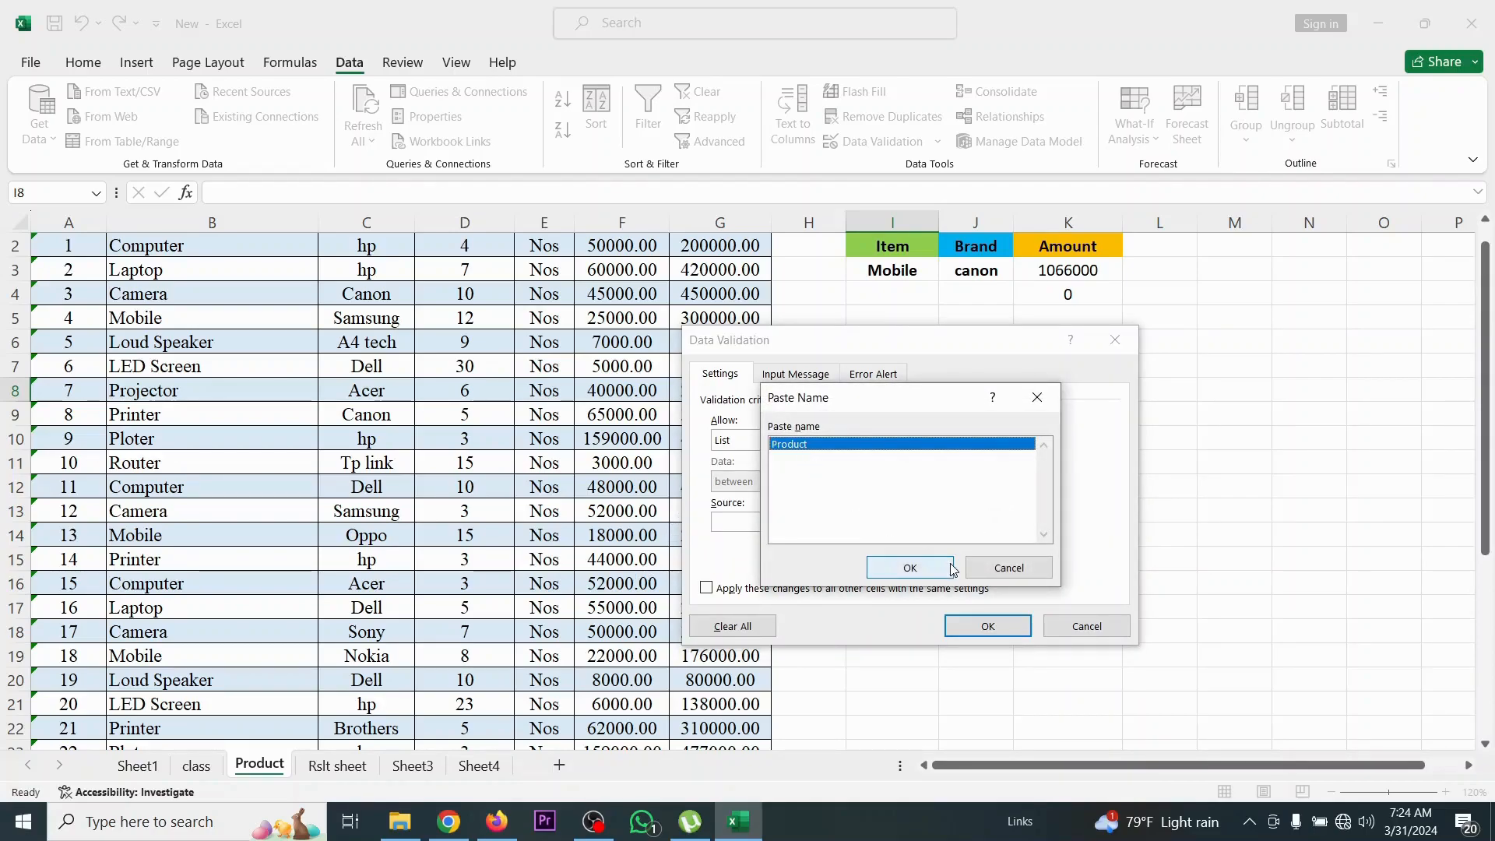
pyautogui.click(991, 567)
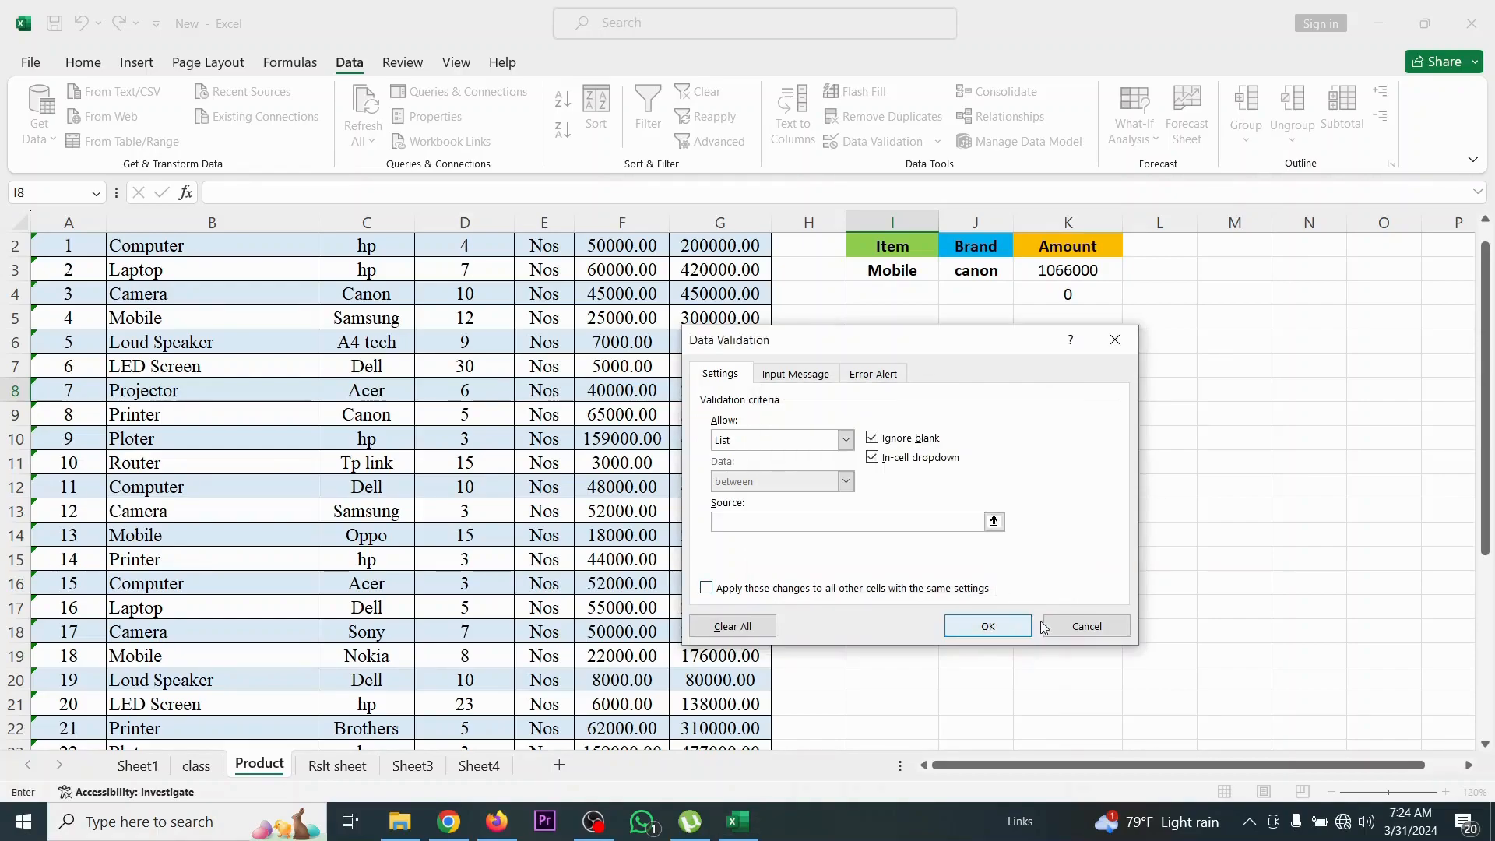
pyautogui.click(1077, 628)
# Define the workbook-scoped name TP for the Product Name column including its header, B1:B33, referring to =Table2[[#All],[Product Name]]
pyautogui.scroll(1, 736, 573)
pyautogui.moveTo(234, 248); pyautogui.dragTo(247, 406)
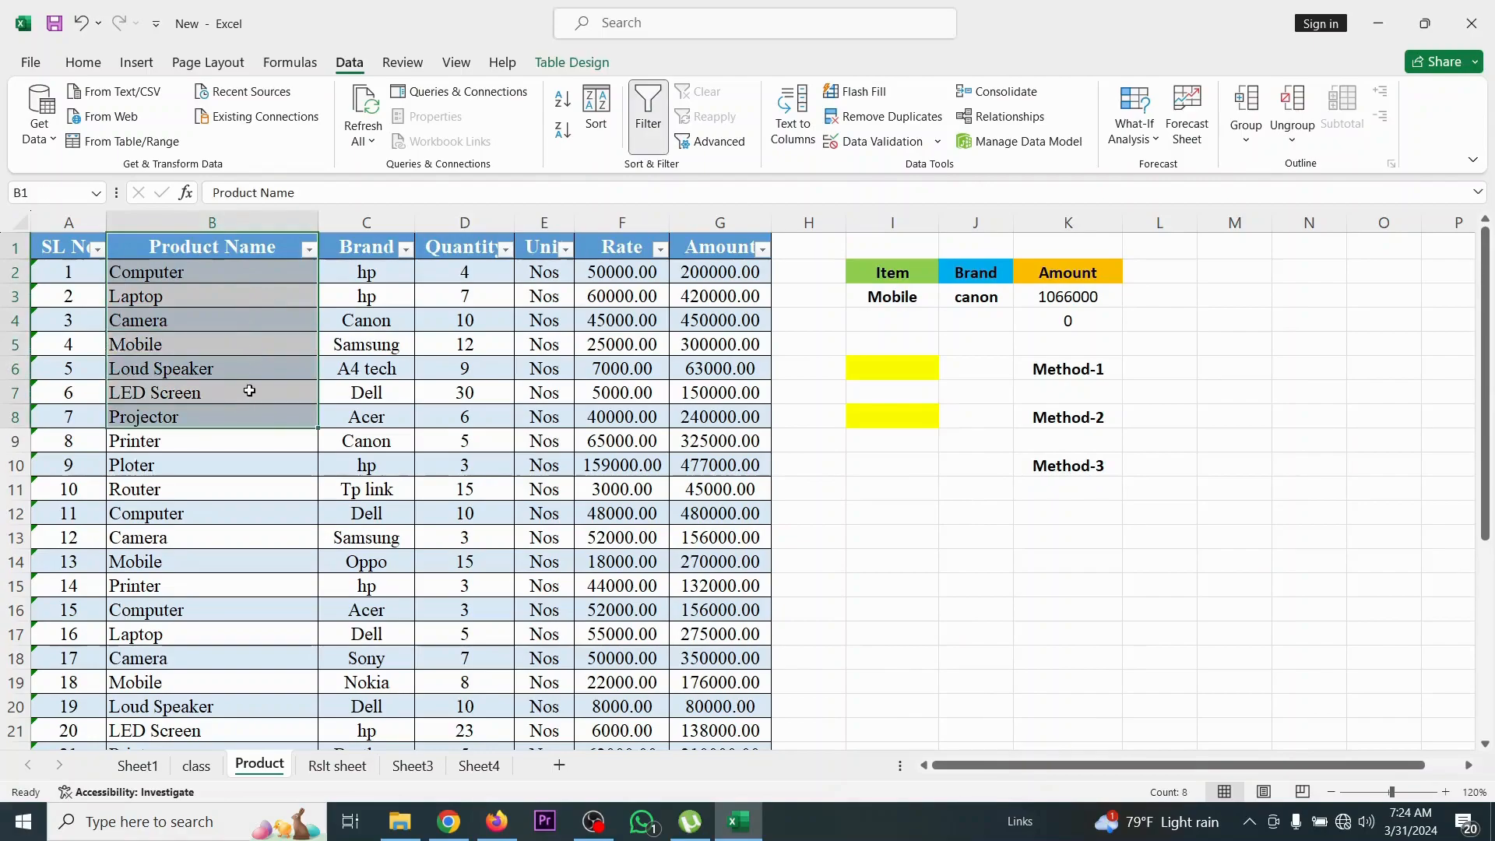
pyautogui.click(294, 515)
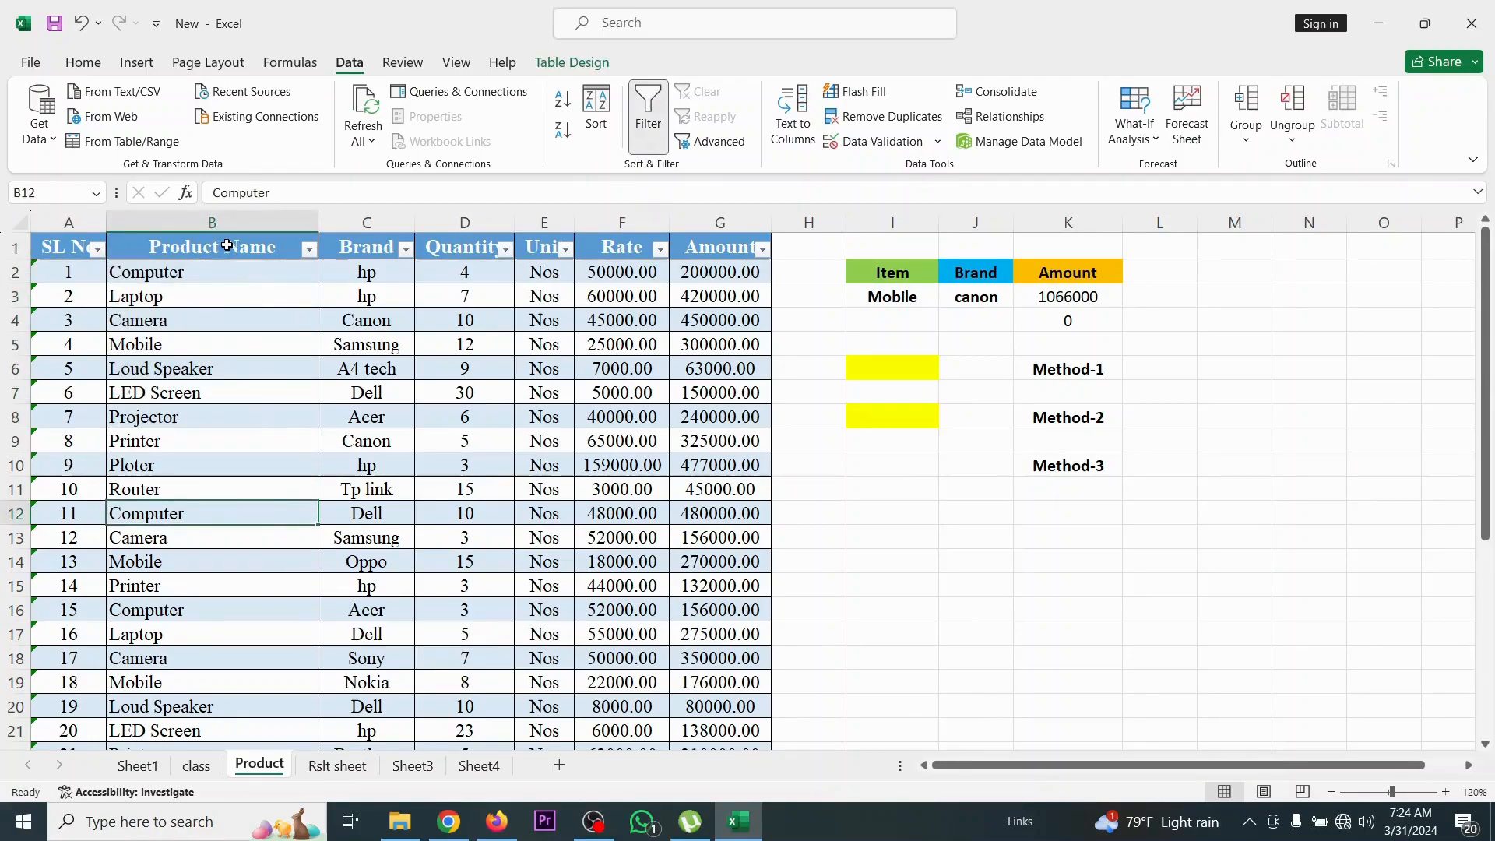
pyautogui.moveTo(227, 245); pyautogui.dragTo(200, 681)
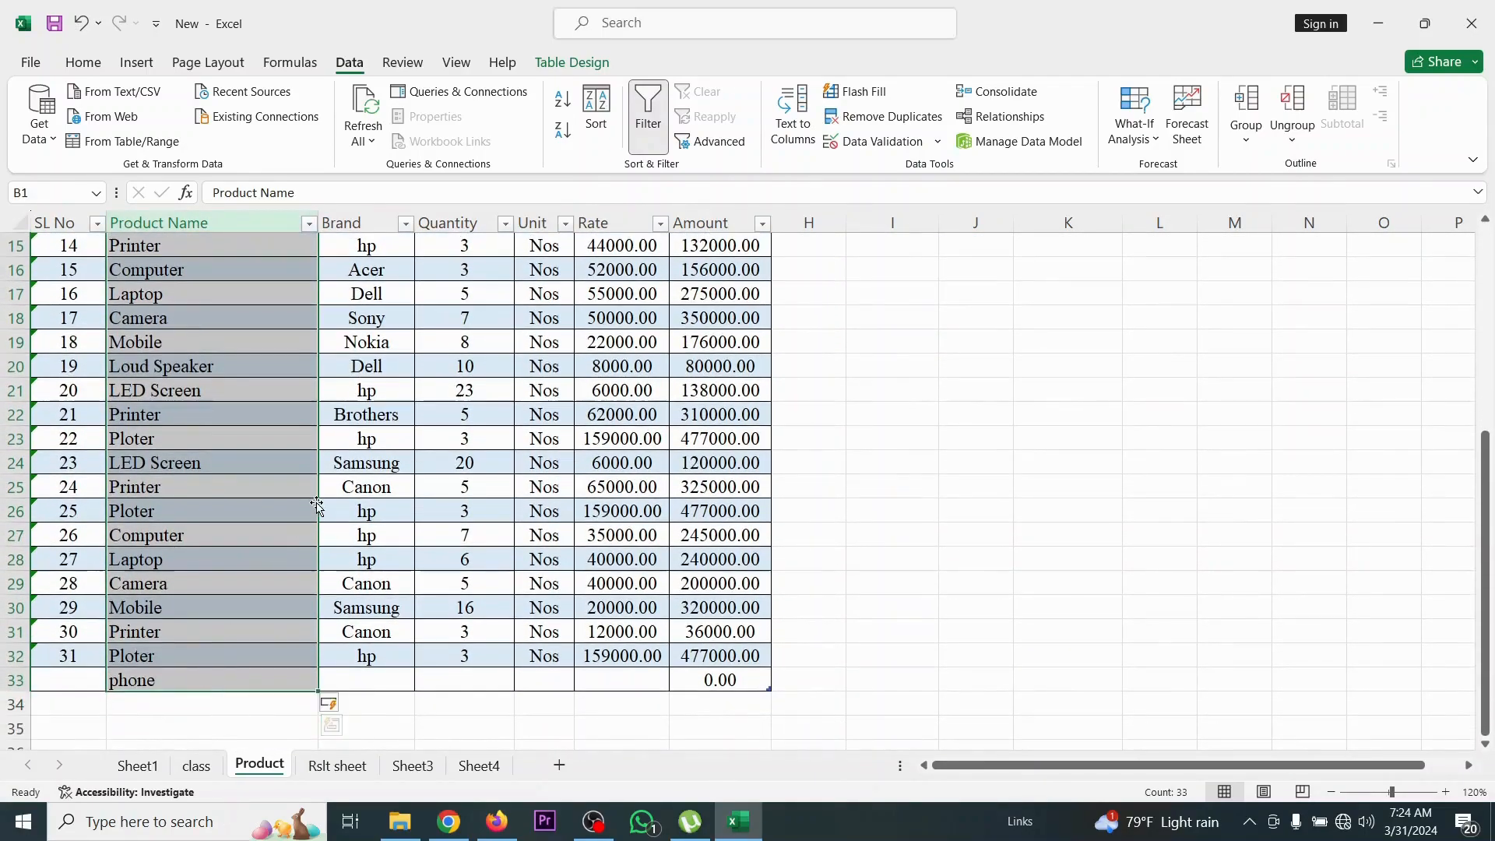
pyautogui.scroll(5, 317, 507)
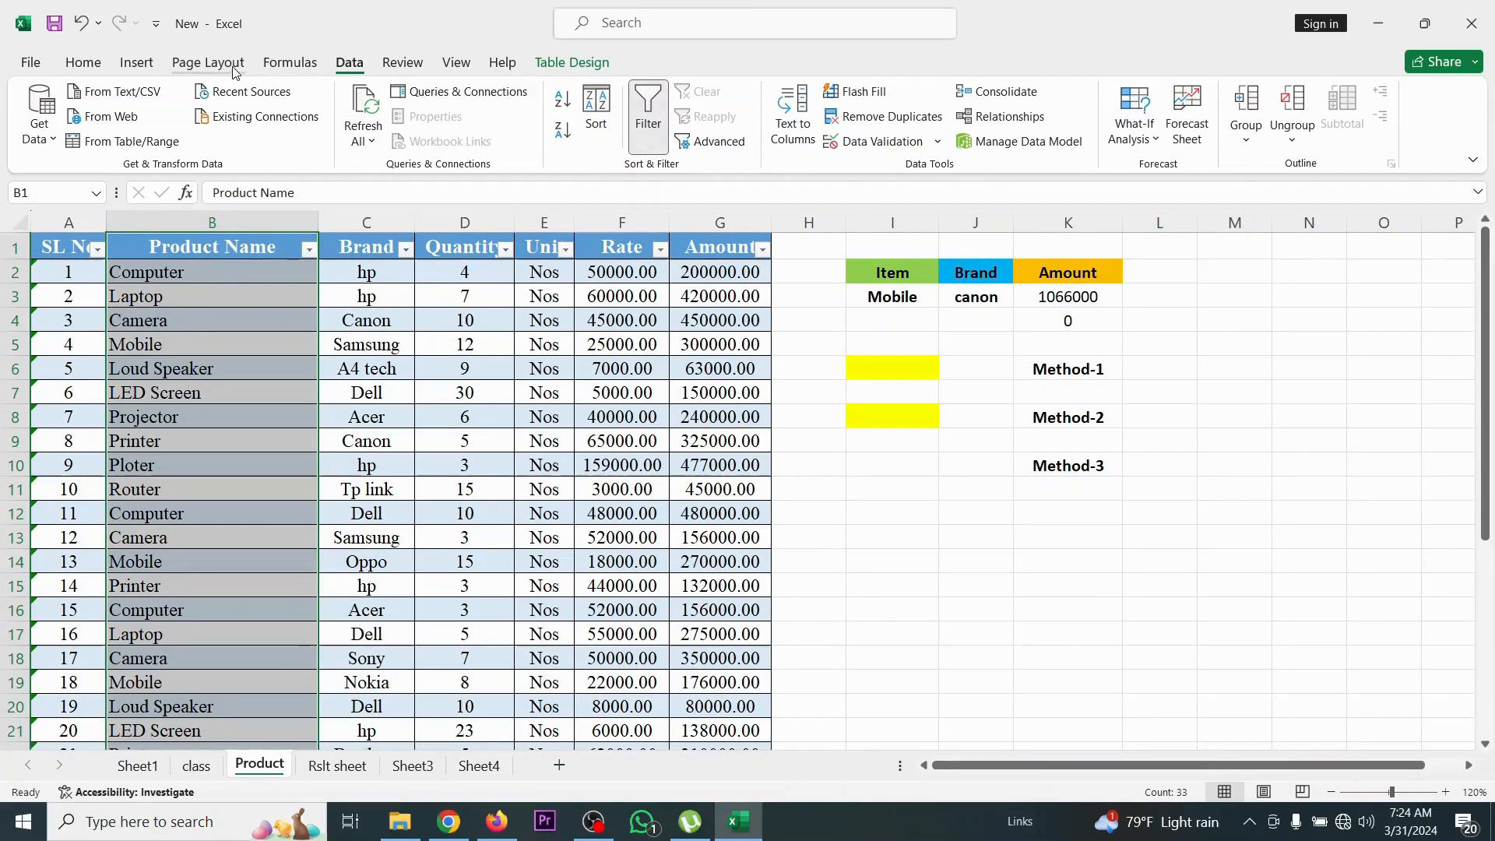
pyautogui.click(290, 63)
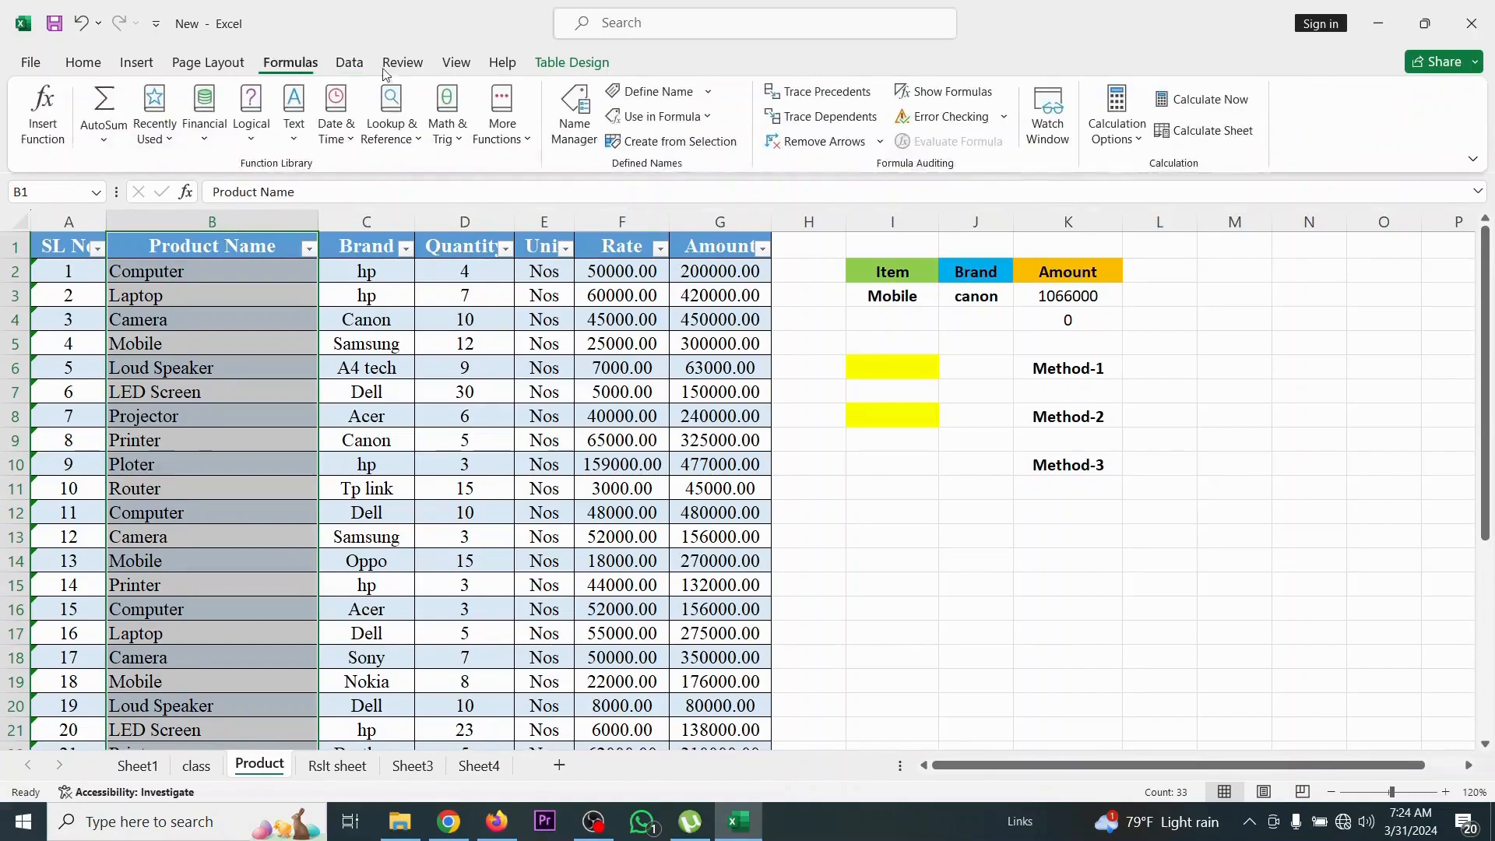
pyautogui.click(671, 91)
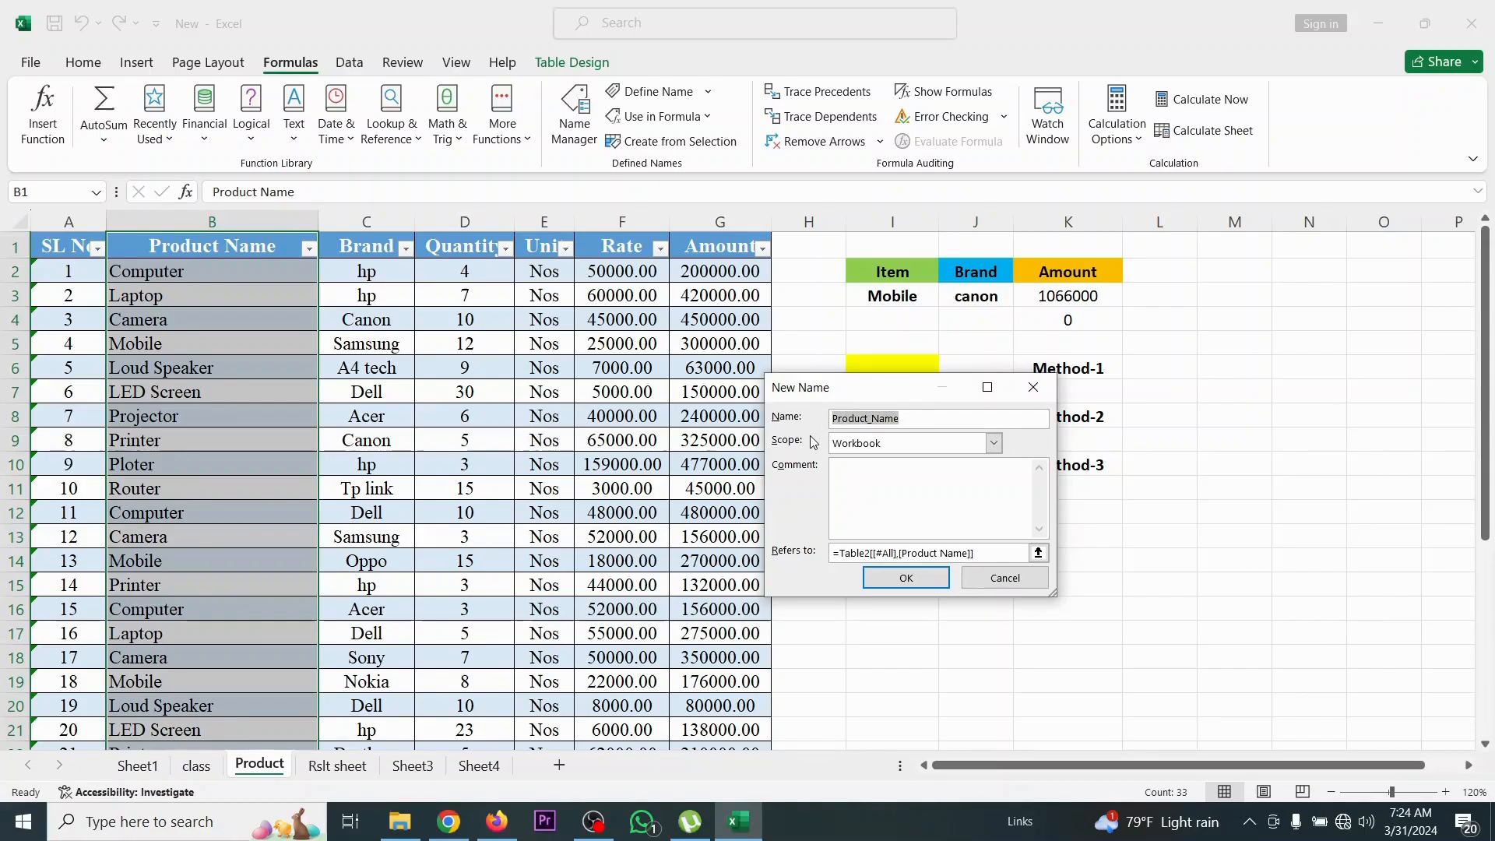
pyautogui.write('TP')
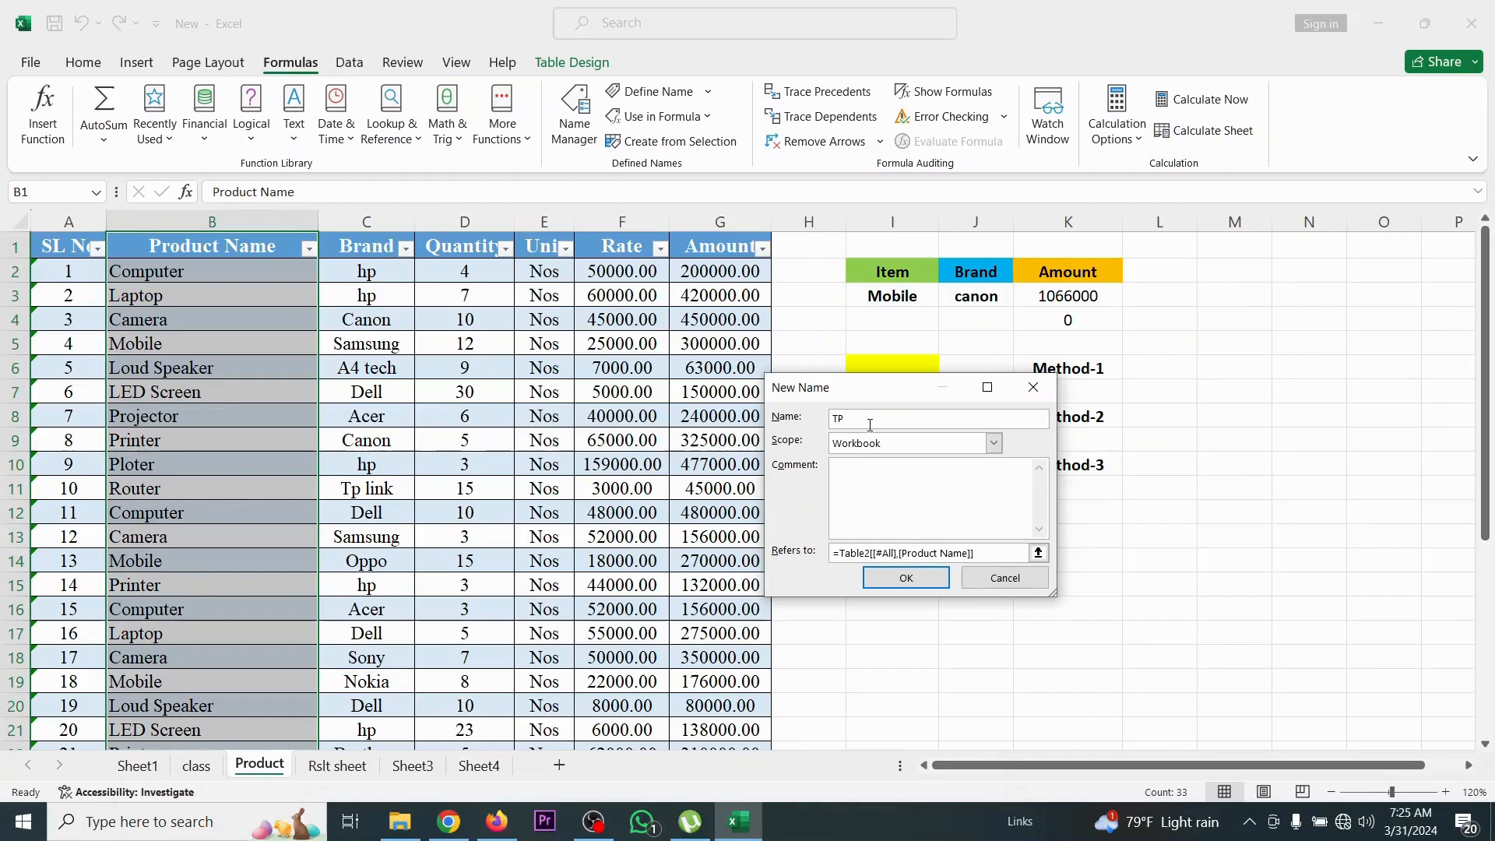
pyautogui.click(906, 578)
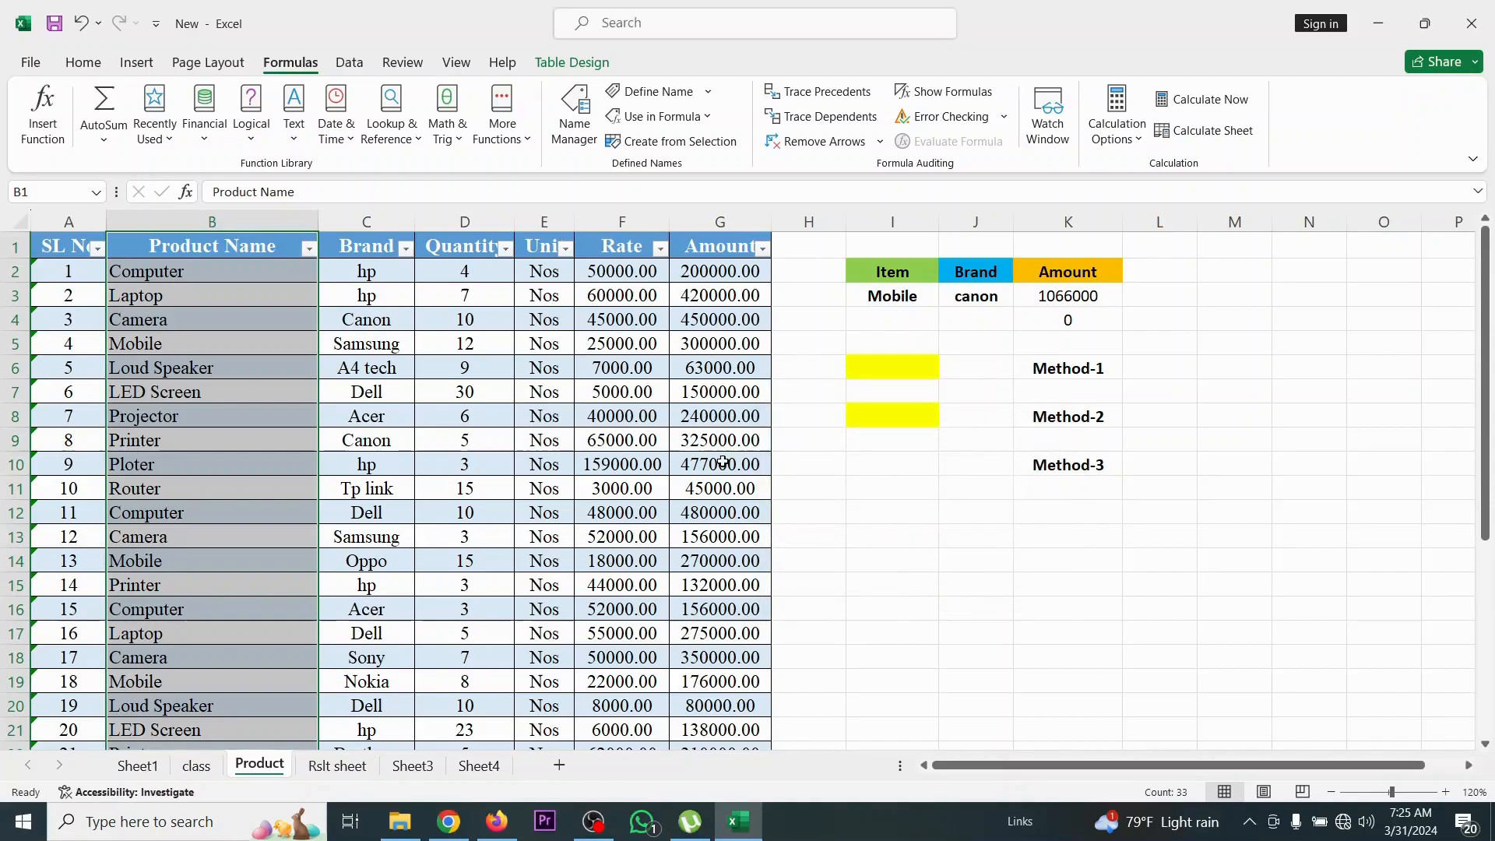
# Fill cell I10 in the Method-3 row with yellow
pyautogui.click(887, 466)
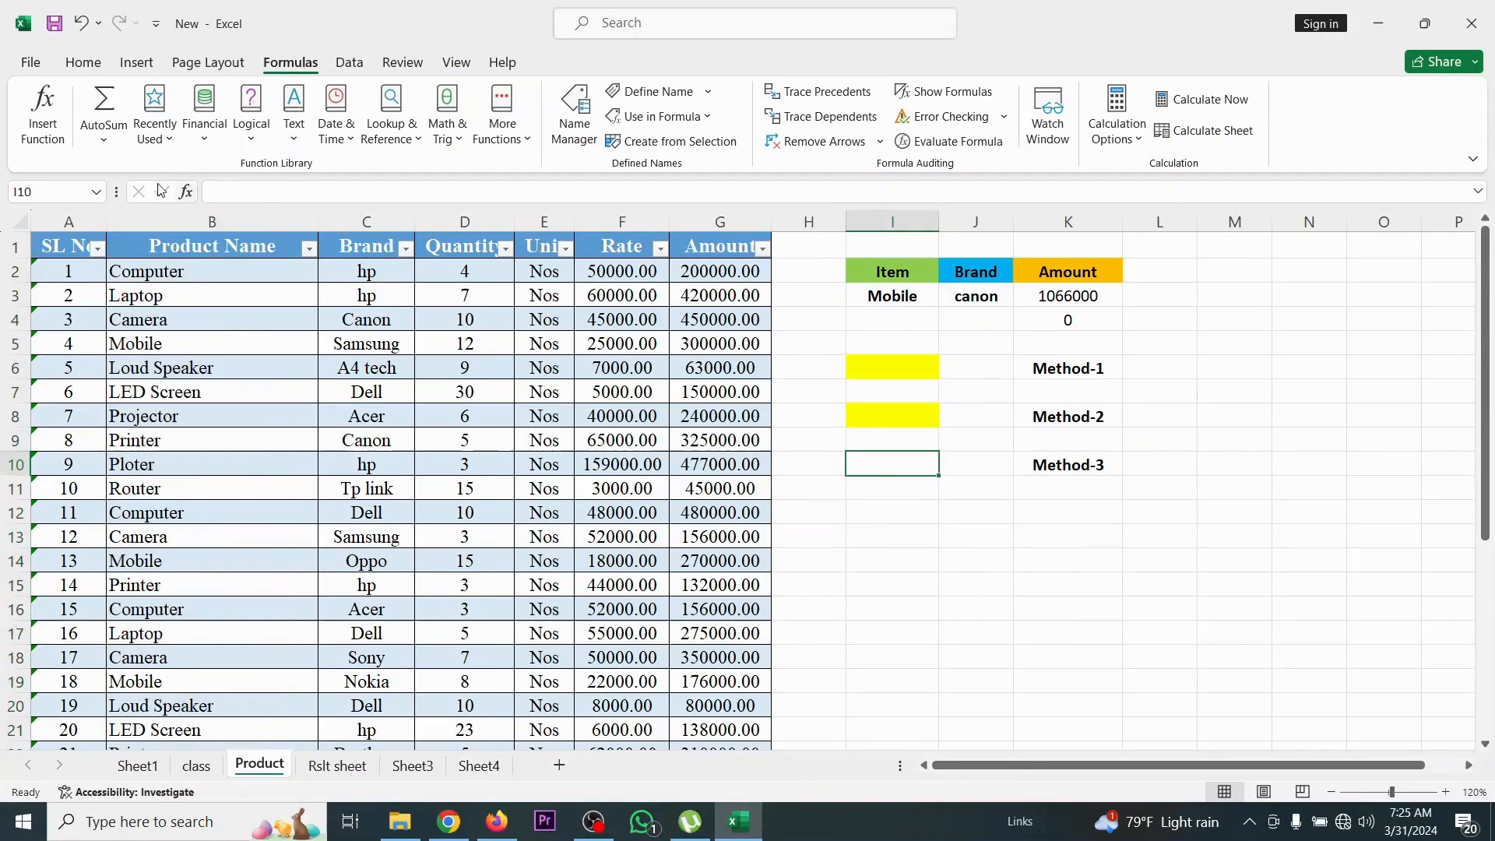
pyautogui.click(83, 62)
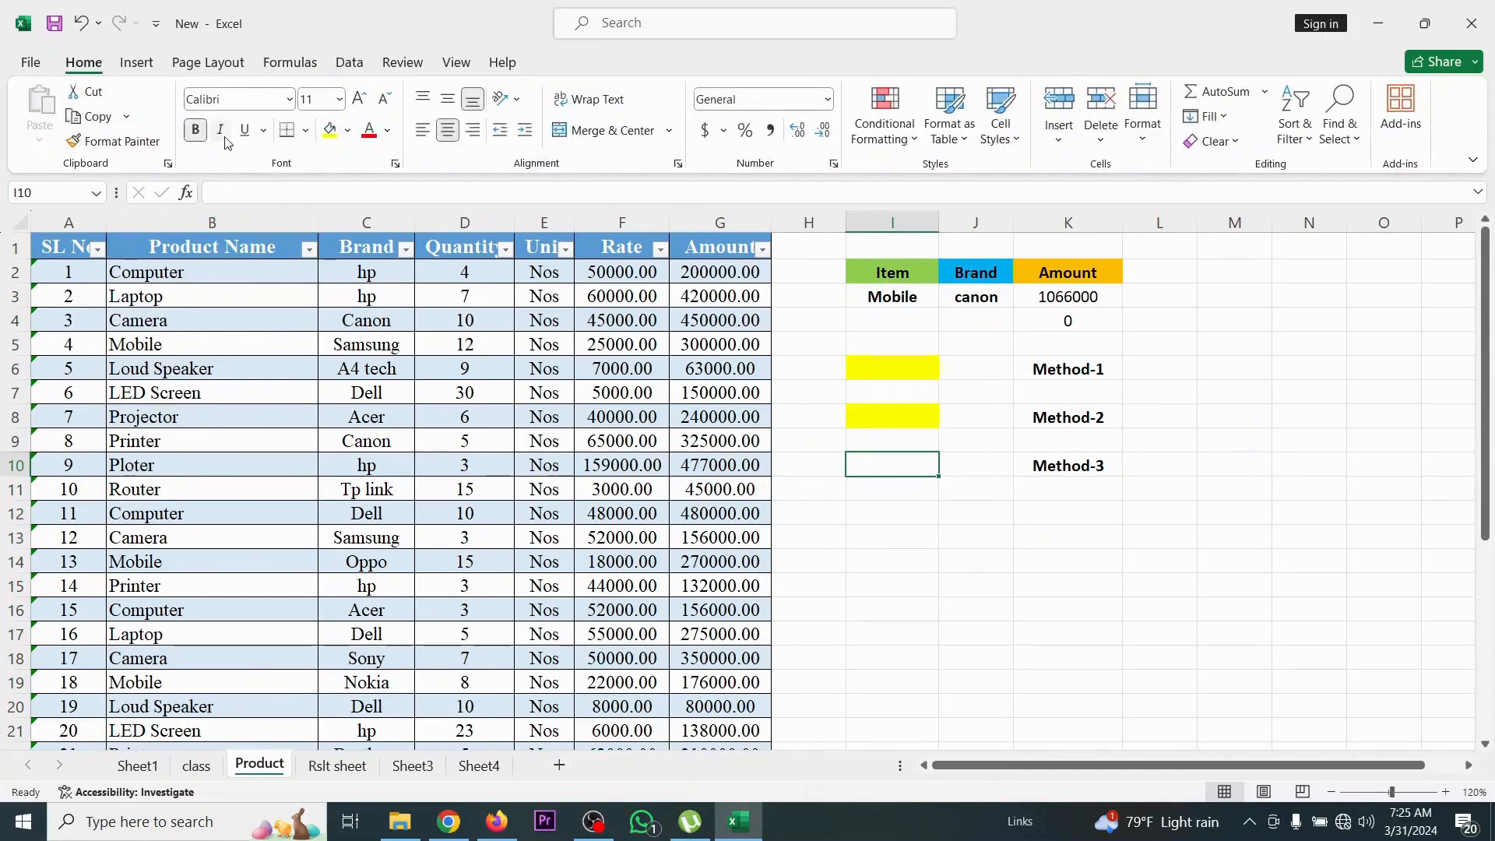
pyautogui.click(327, 133)
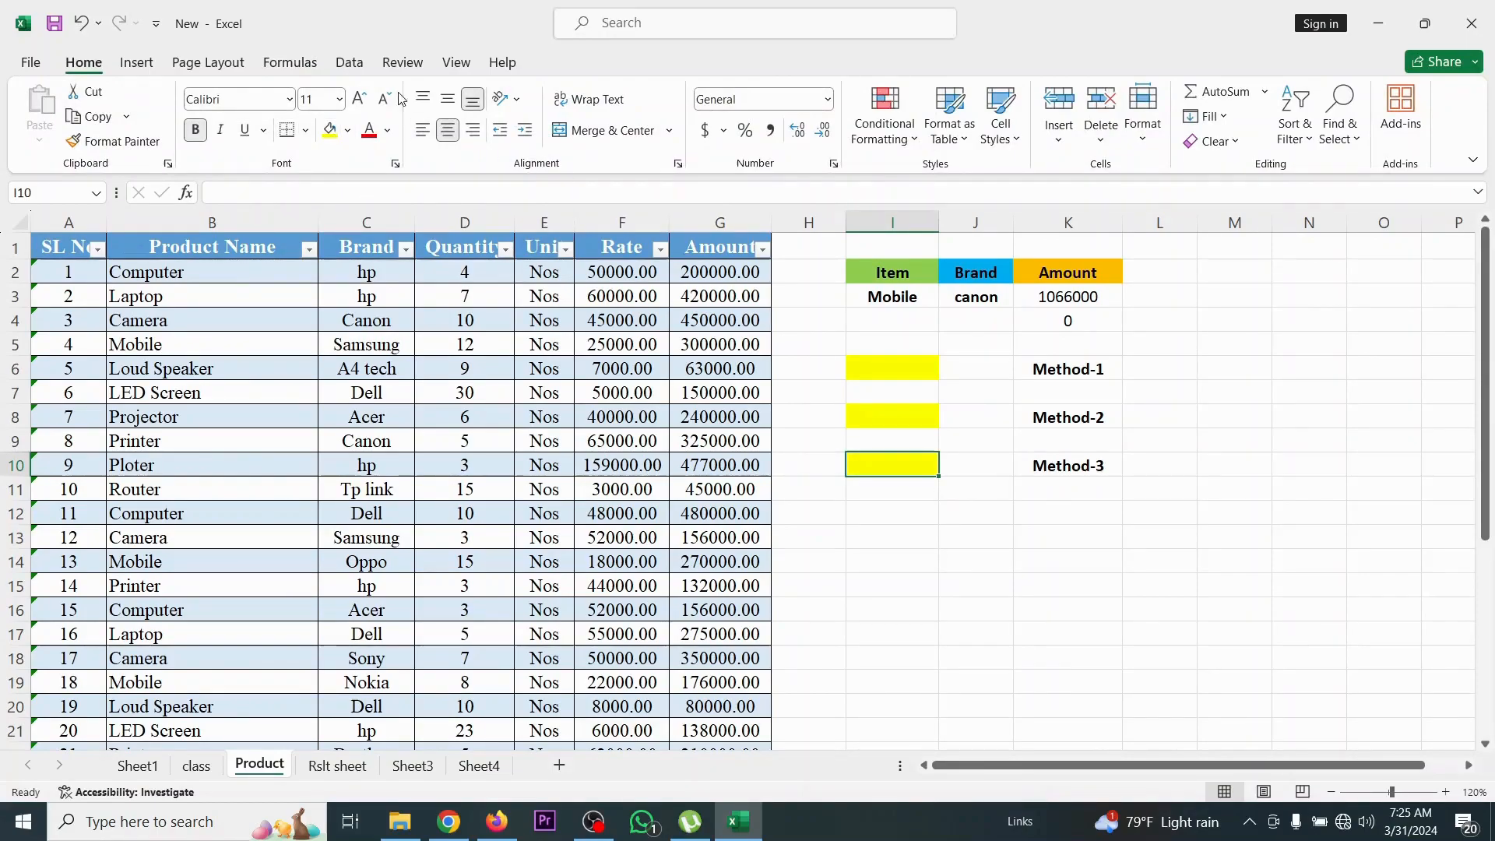
# Add a list data validation to cell I10 with the defined name as its source, =tp
pyautogui.click(350, 62)
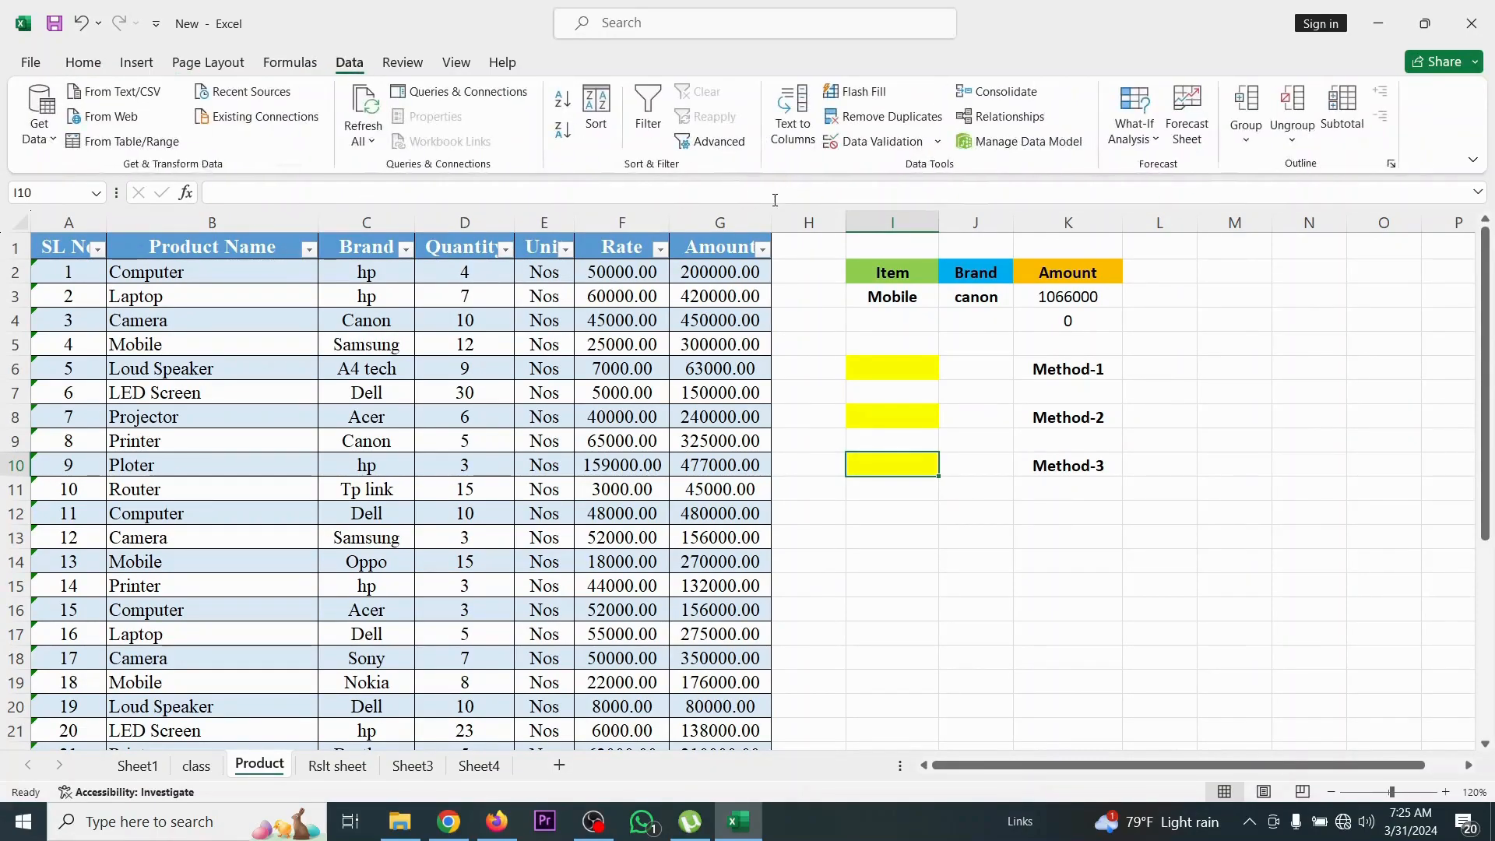
pyautogui.click(882, 141)
pyautogui.click(779, 441)
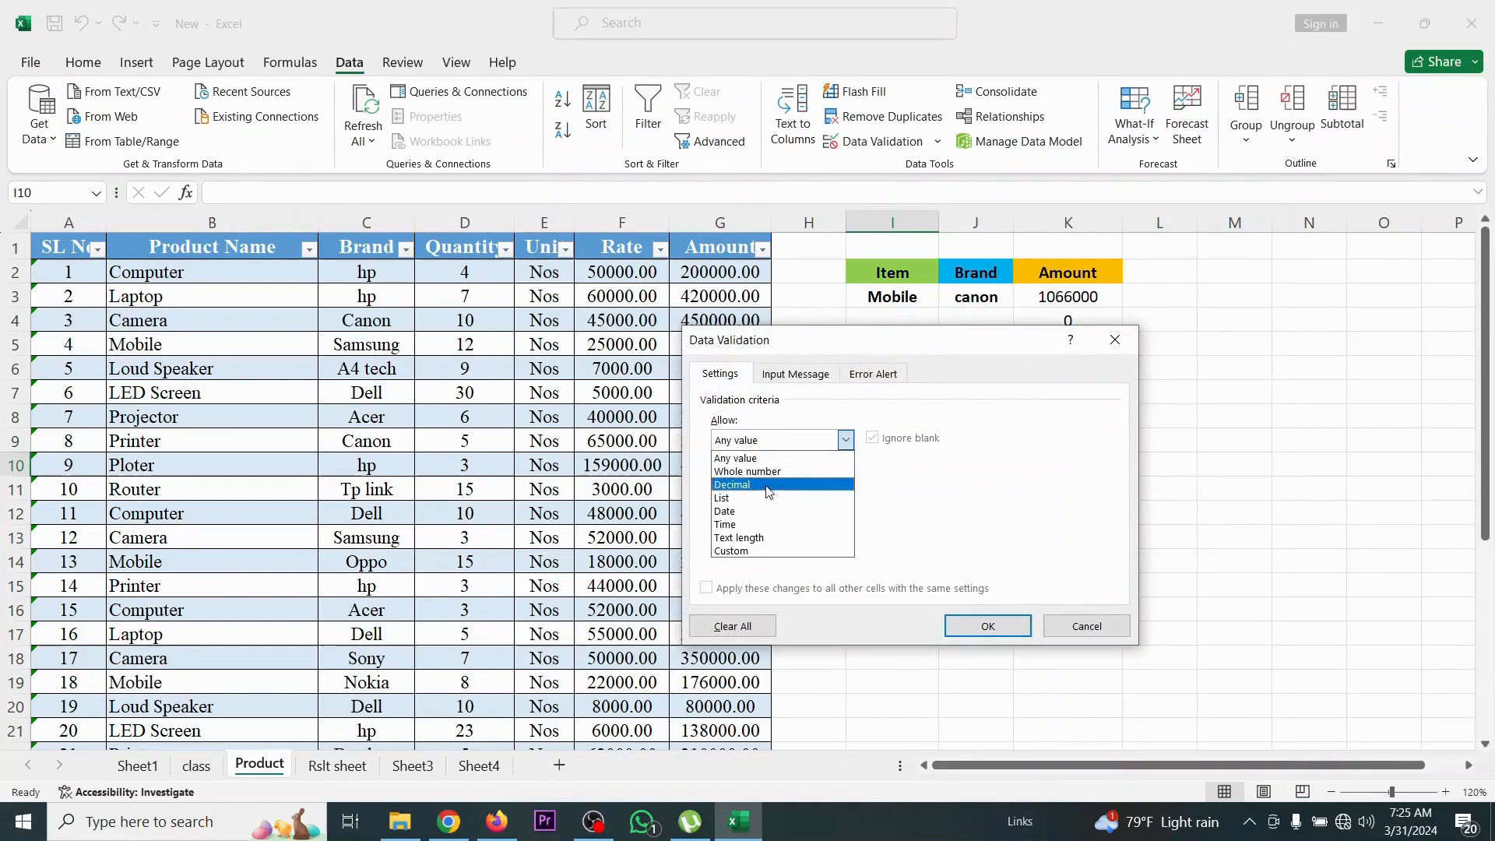
pyautogui.click(767, 498)
pyautogui.click(790, 521)
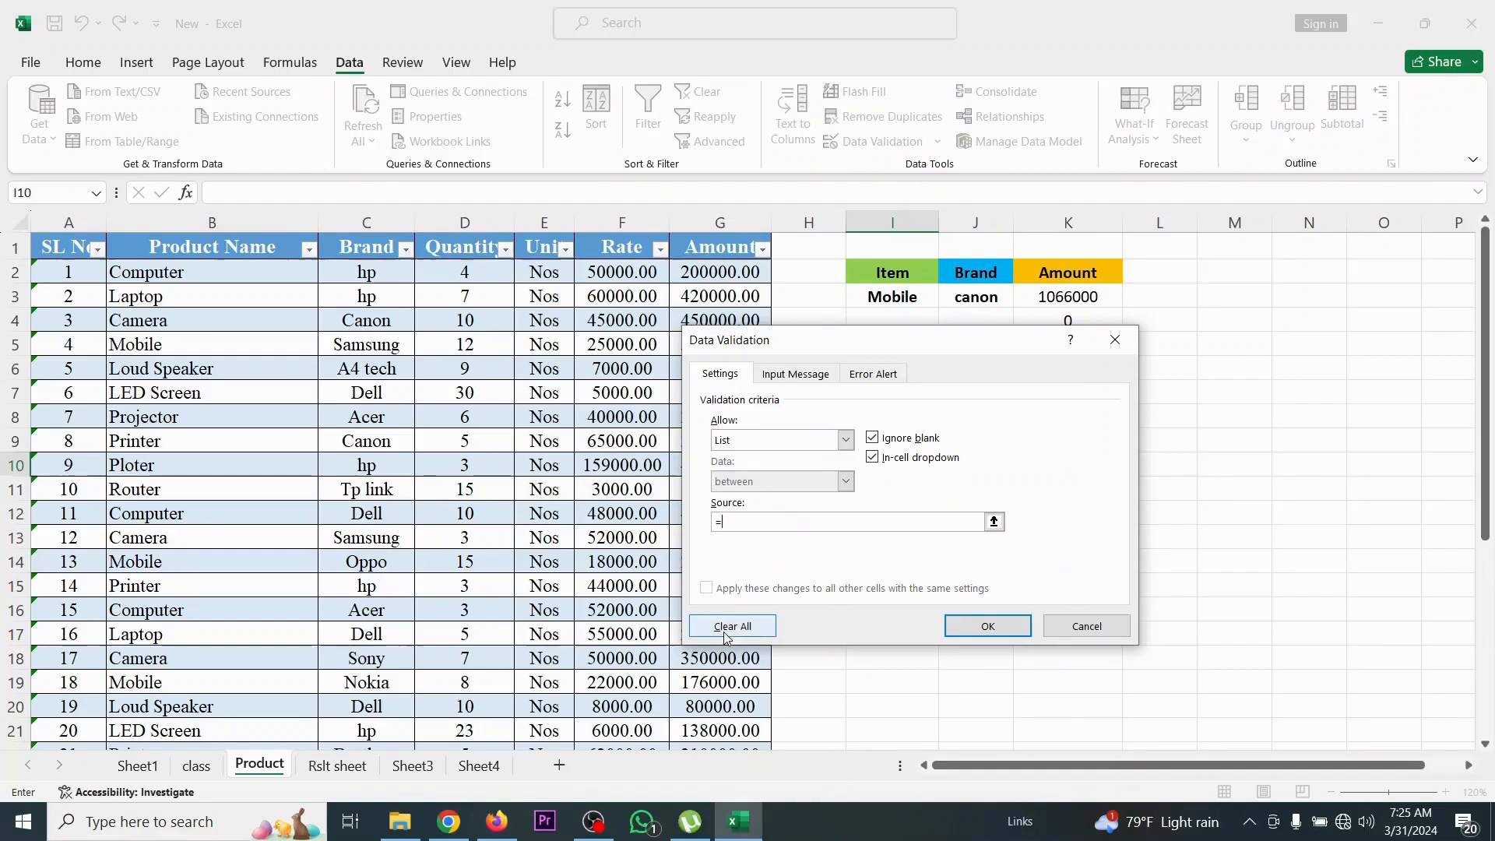
pyautogui.write('p')
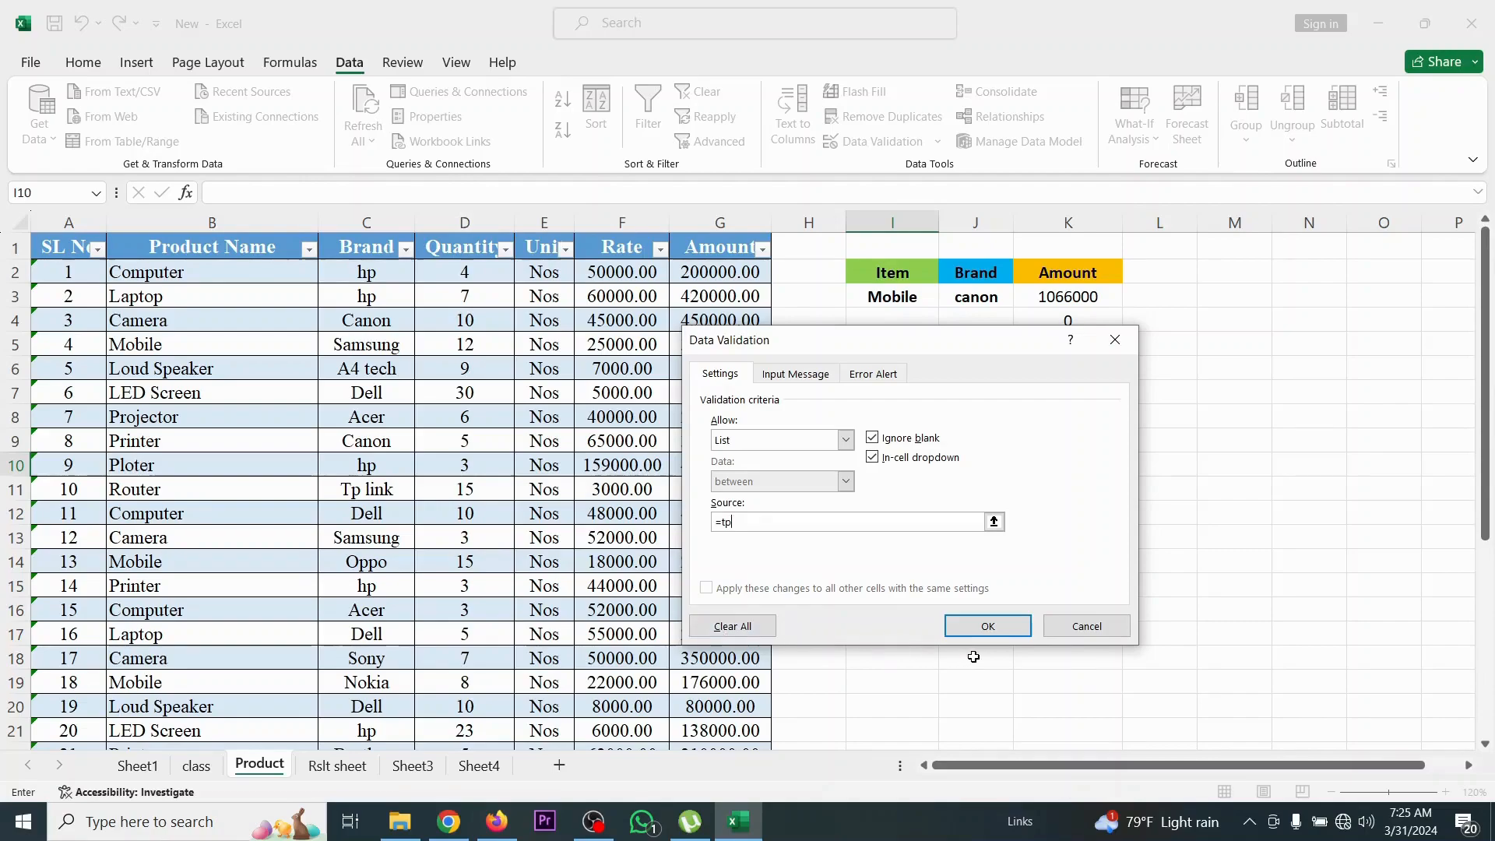
pyautogui.click(970, 624)
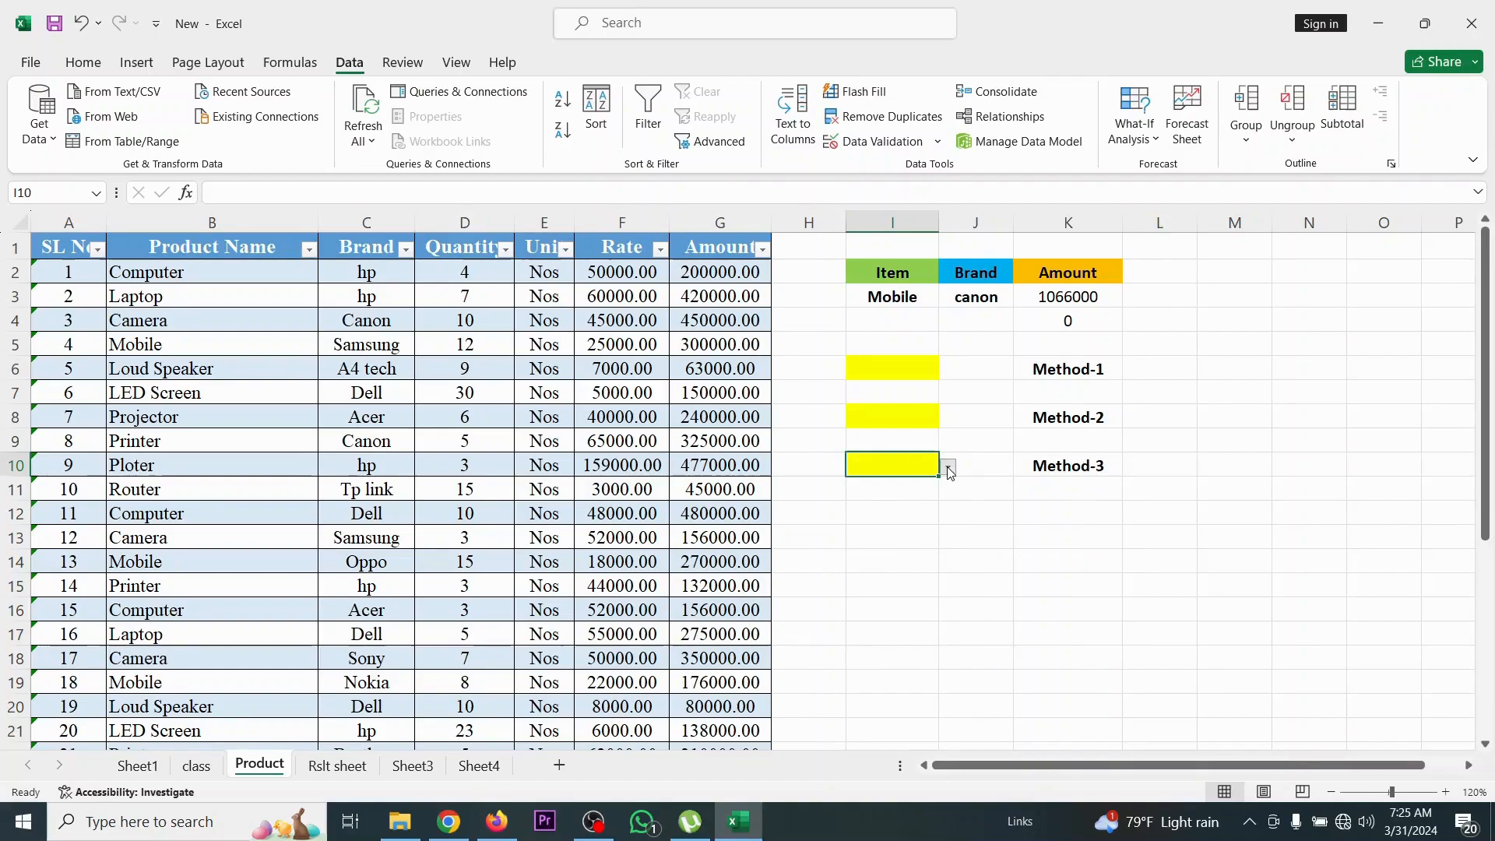
# Look through the product entries in cell I10's drop-down list and close it
pyautogui.click(949, 468)
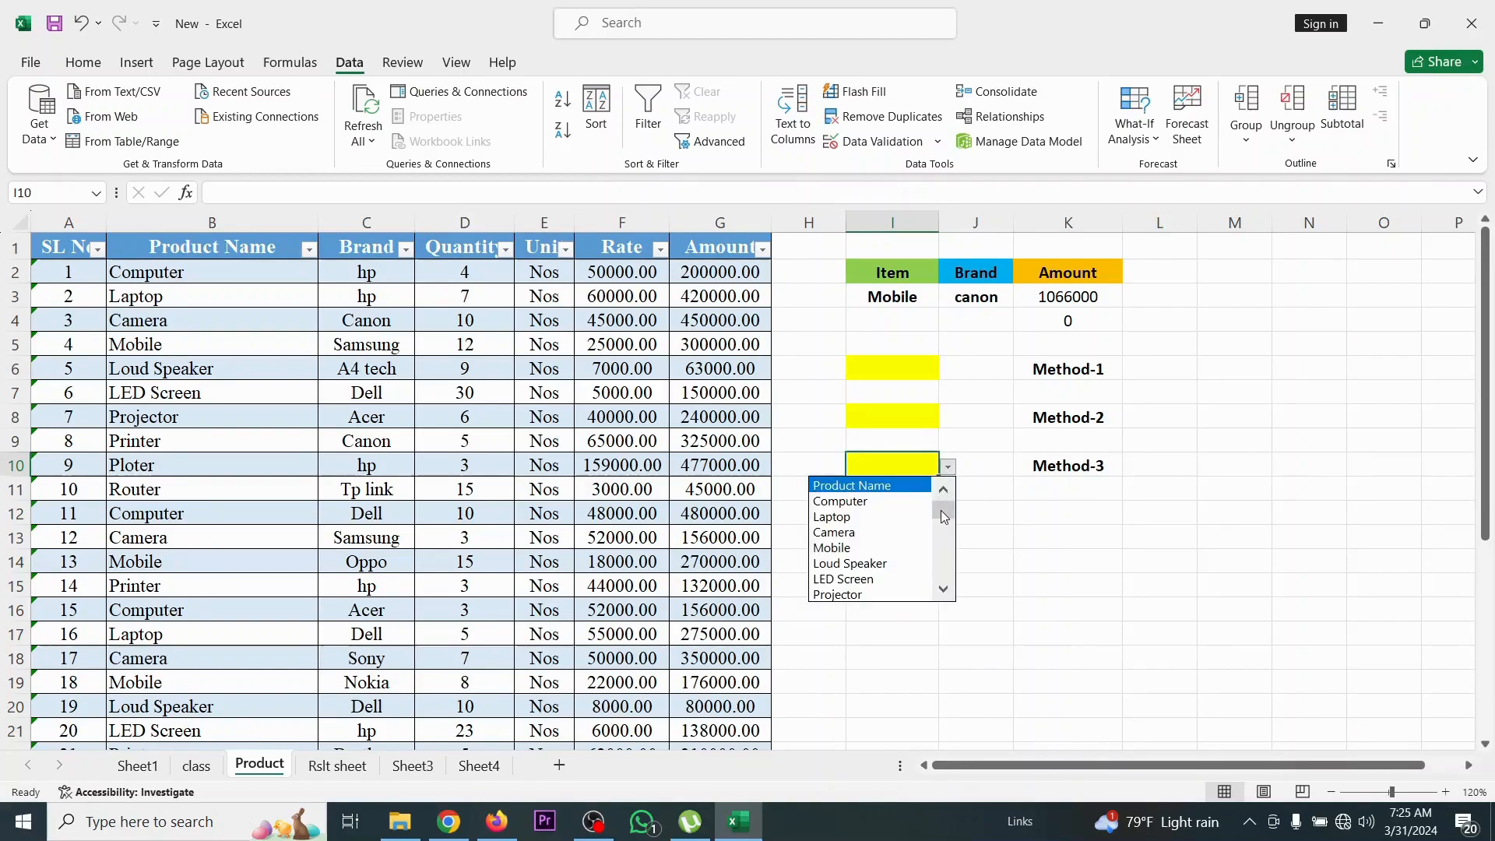
pyautogui.moveTo(941, 511)
pyautogui.mouseDown()
pyautogui.moveTo(937, 621)
pyautogui.moveTo(925, 492)
pyautogui.moveTo(955, 514)
pyautogui.moveTo(951, 489)
pyautogui.mouseUp()
pyautogui.click(950, 470)
# Change the source of I10's list validation to =indirect("TP")
pyautogui.click(867, 141)
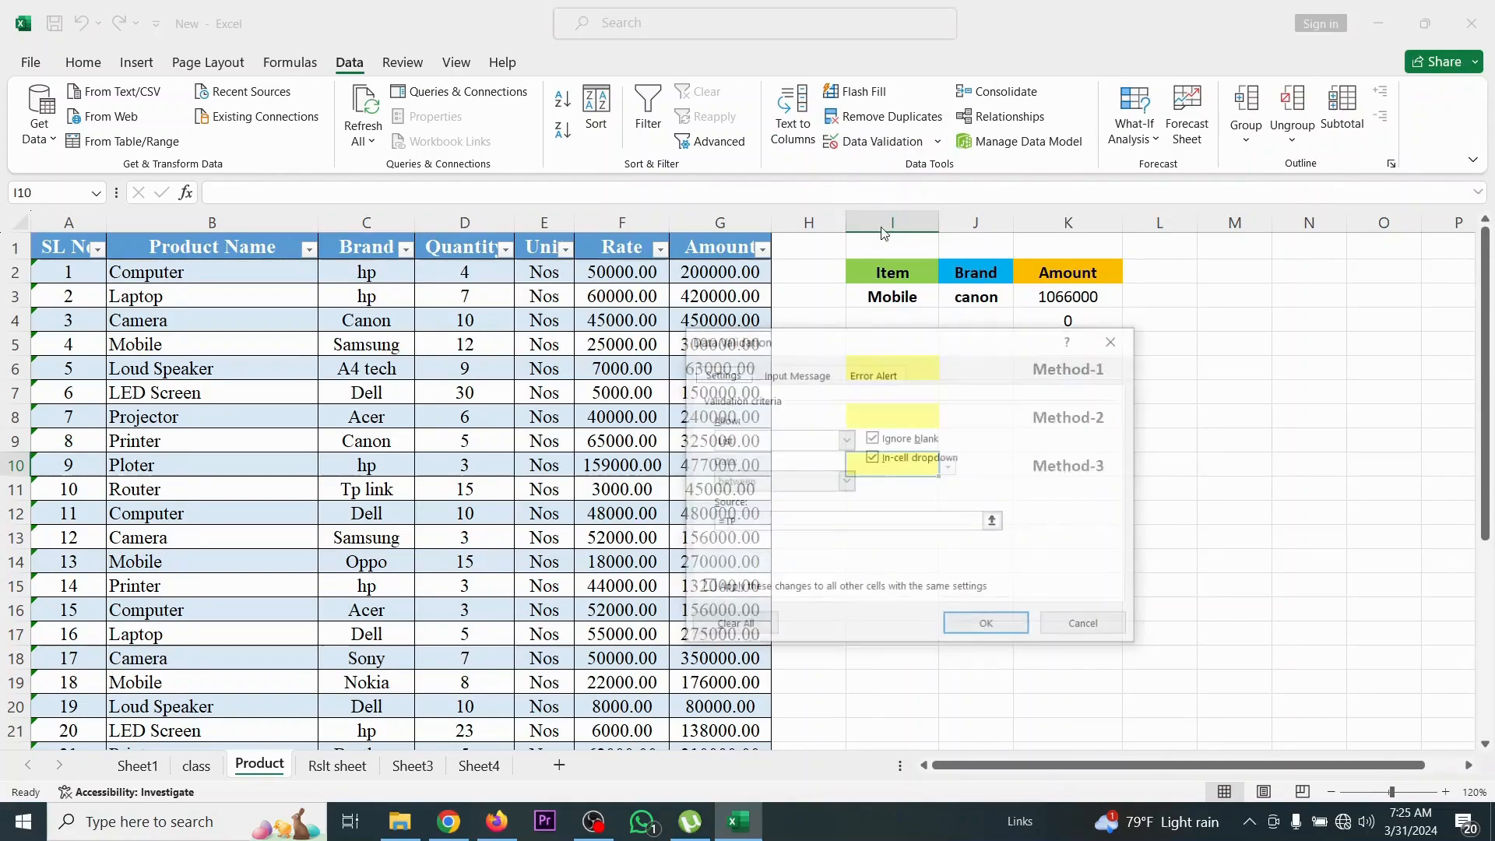
pyautogui.moveTo(760, 521); pyautogui.dragTo(719, 517)
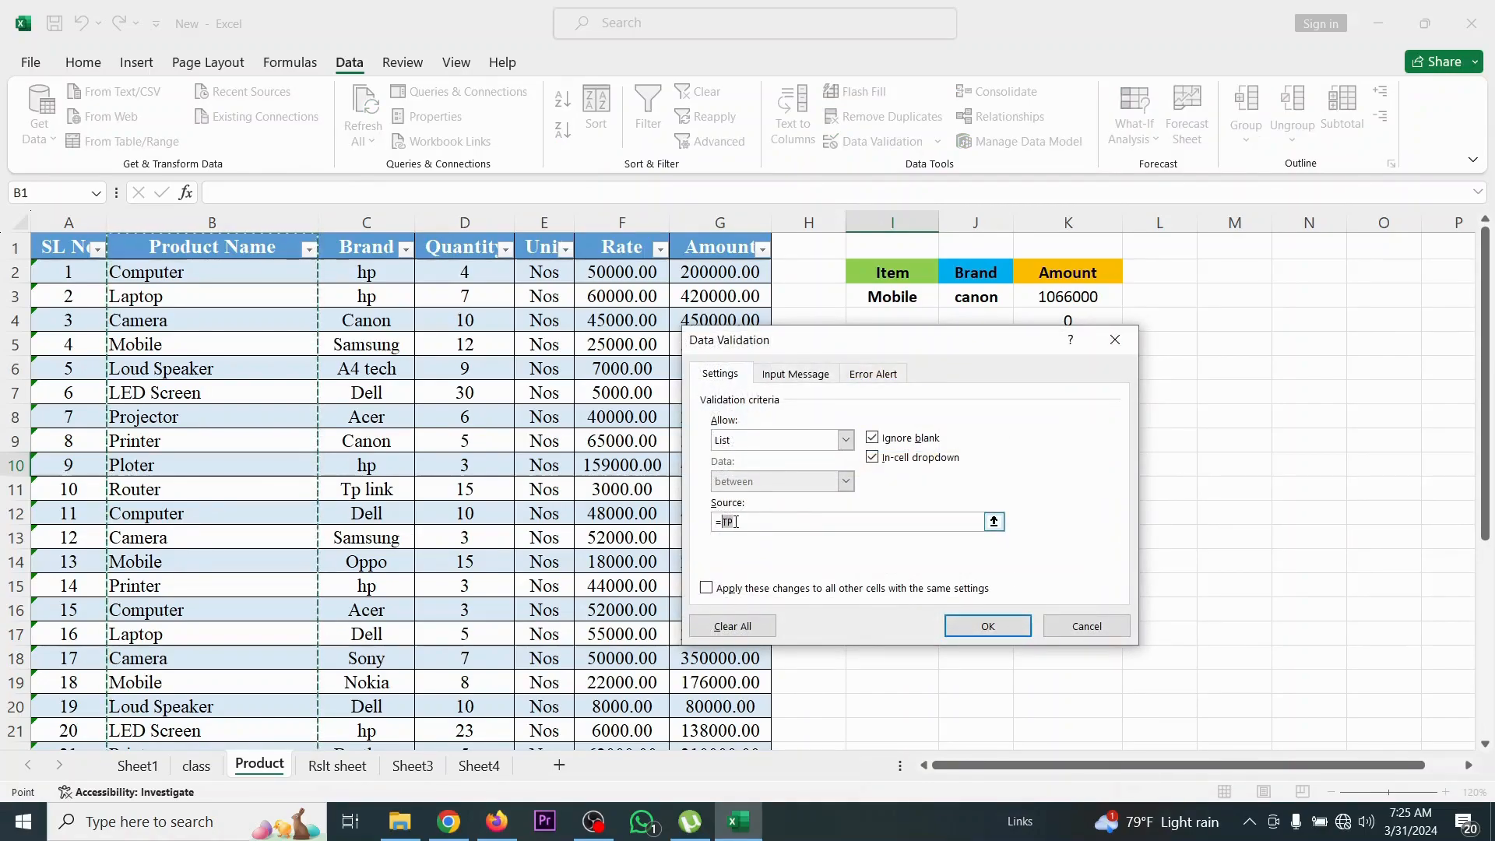
pyautogui.write('Indirect')
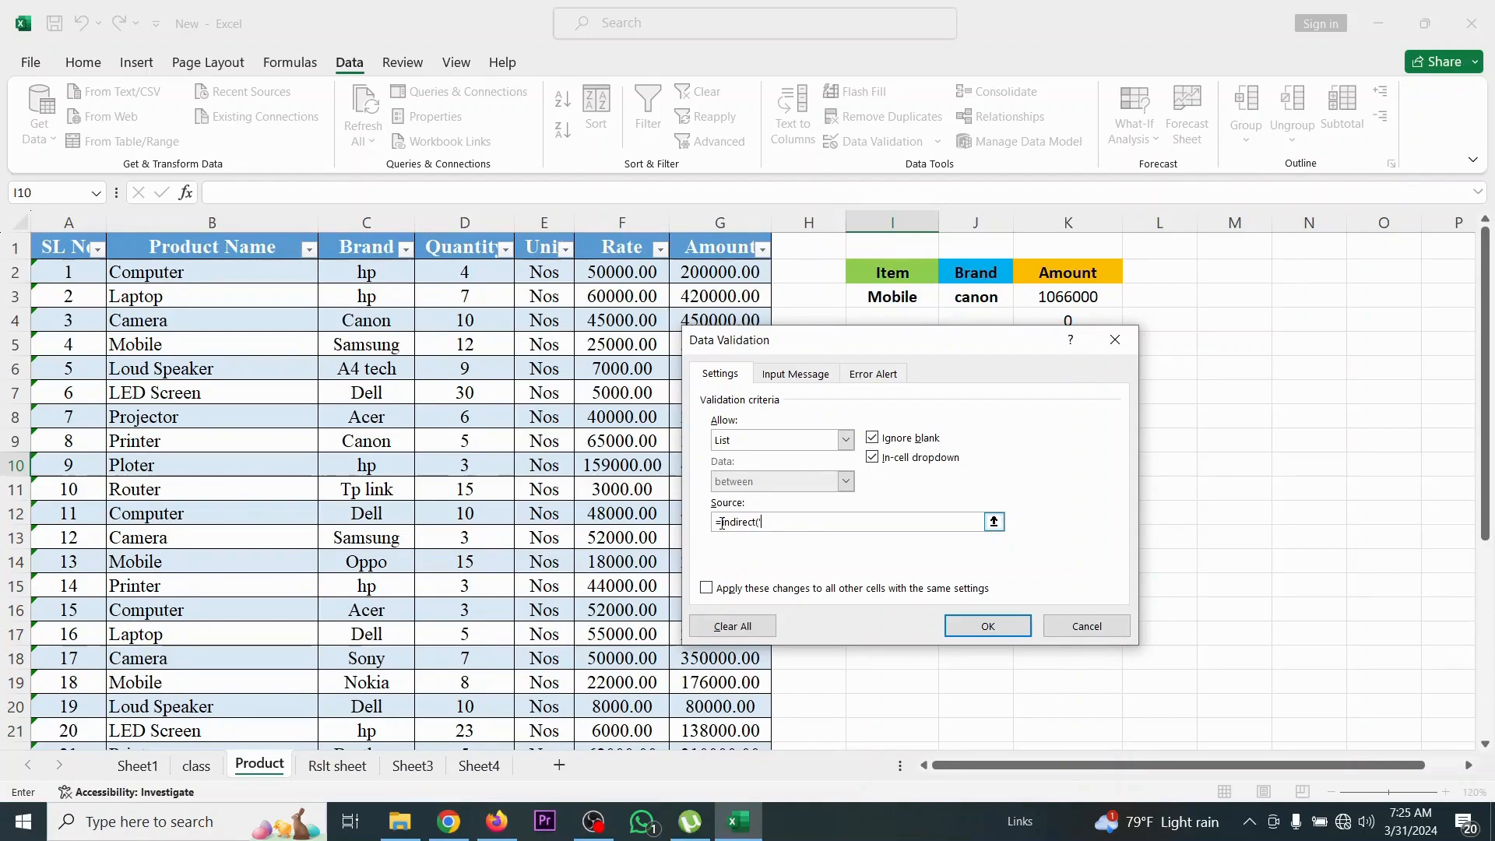
pyautogui.write('("TP')
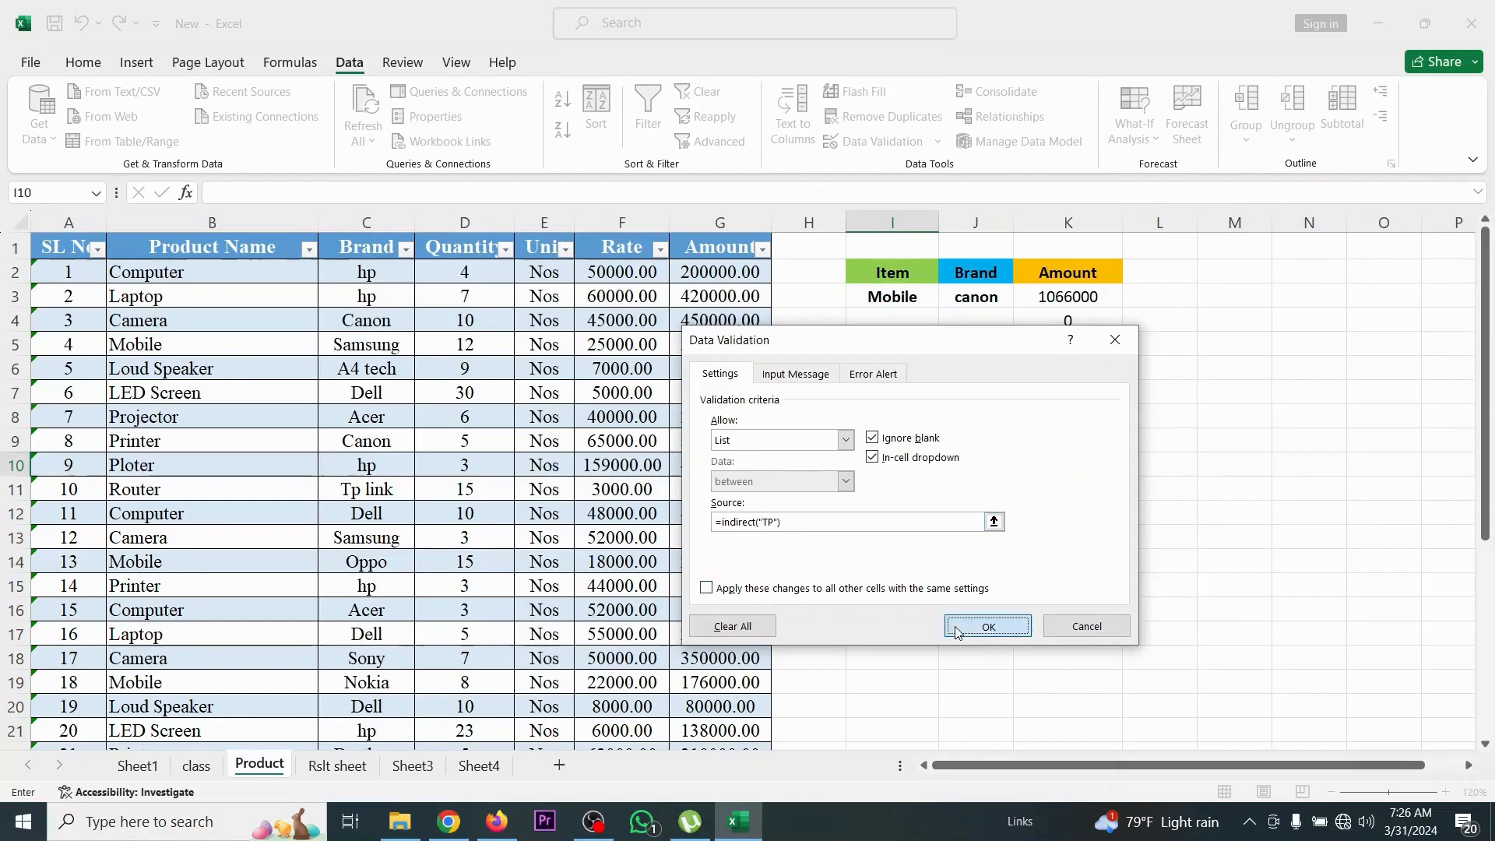
pyautogui.click(988, 626)
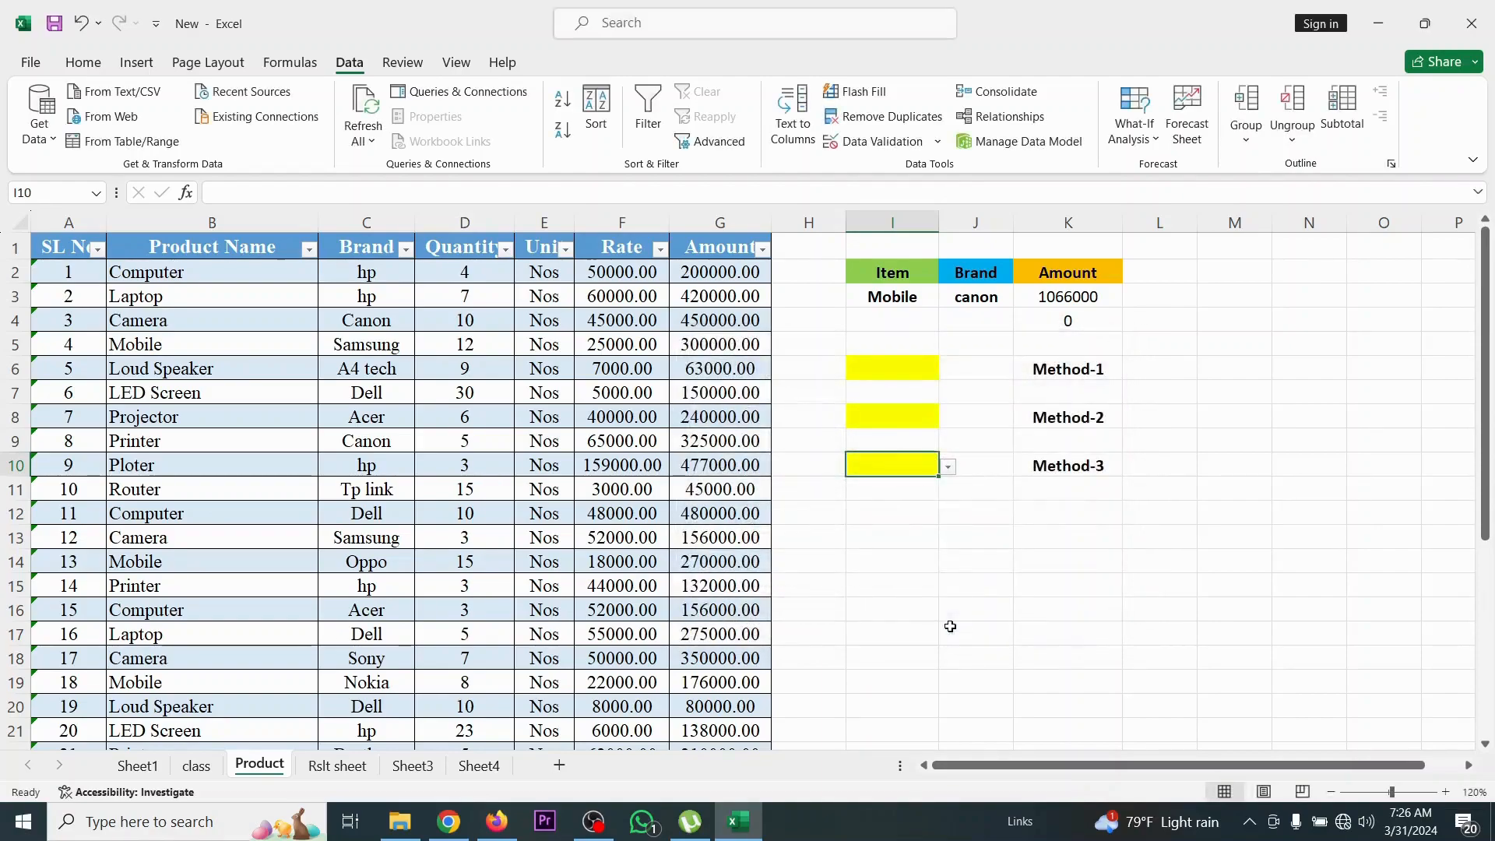
# Choose phone from the end of the drop-down list in cell I10
pyautogui.click(949, 468)
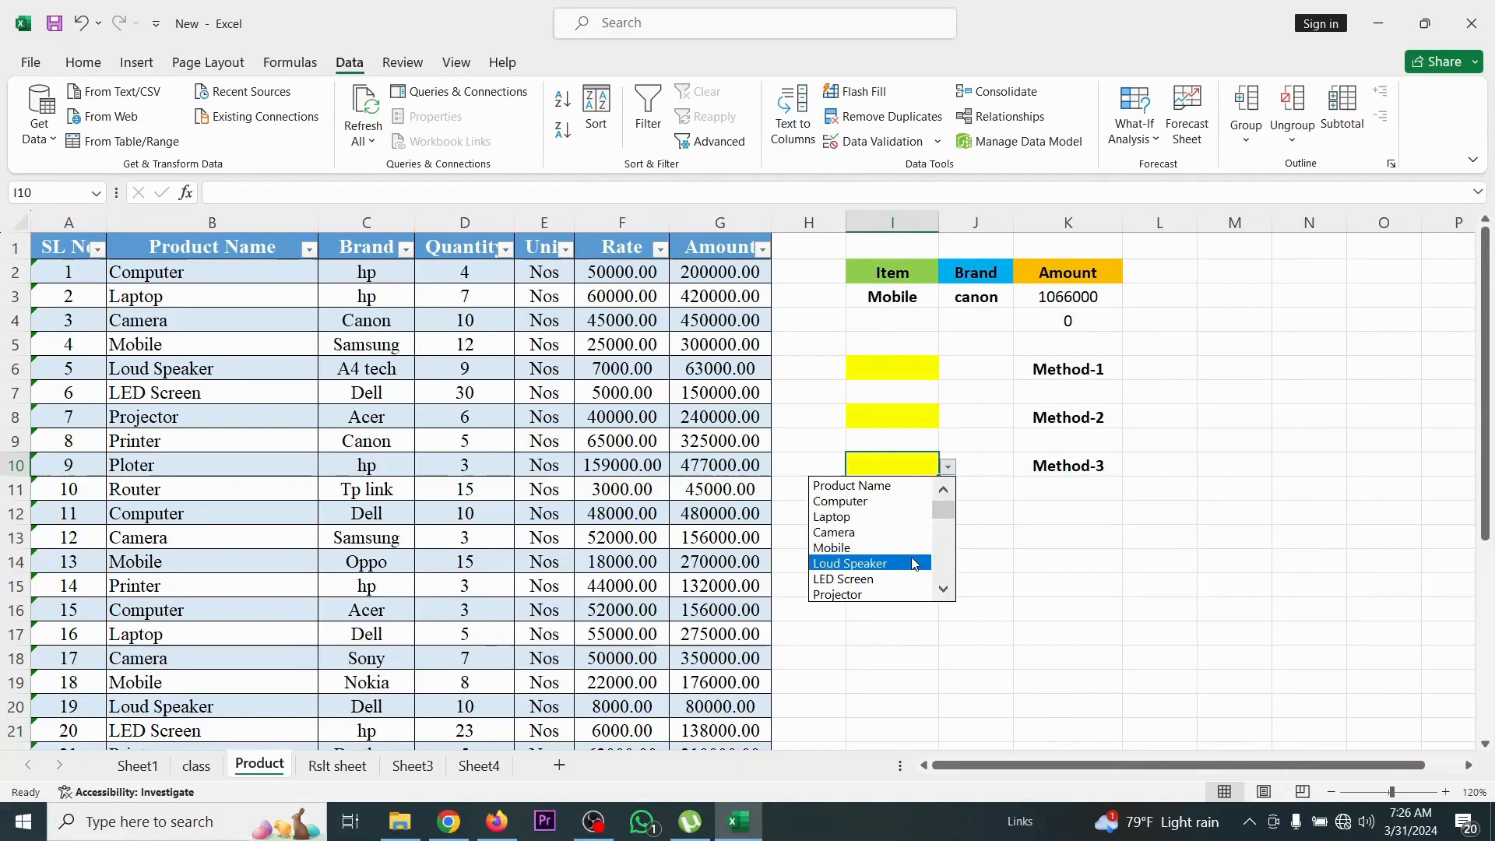
pyautogui.moveTo(941, 514); pyautogui.dragTo(966, 468)
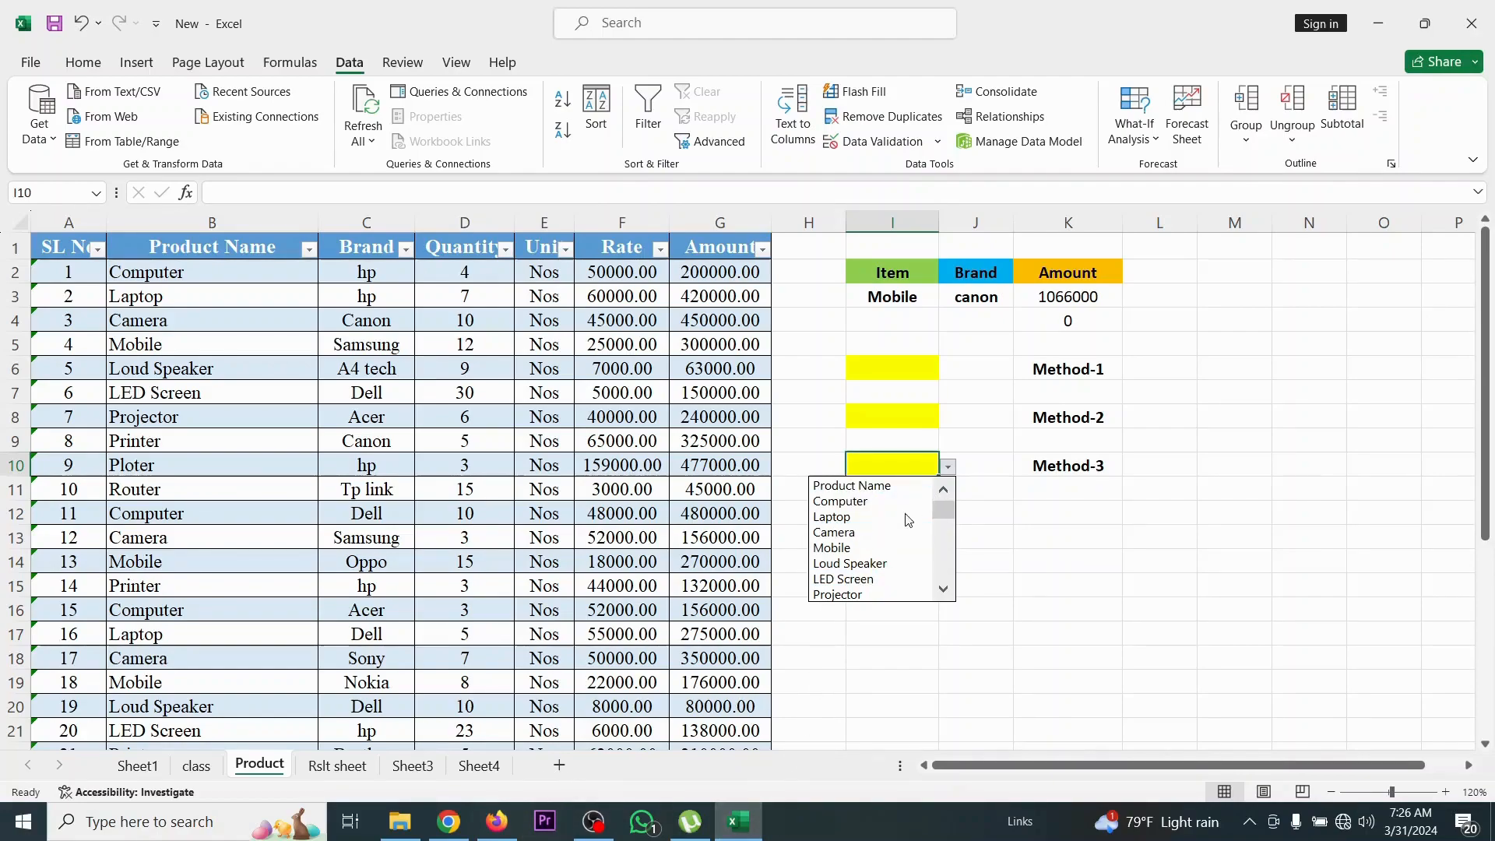
pyautogui.moveTo(945, 507); pyautogui.dragTo(948, 634)
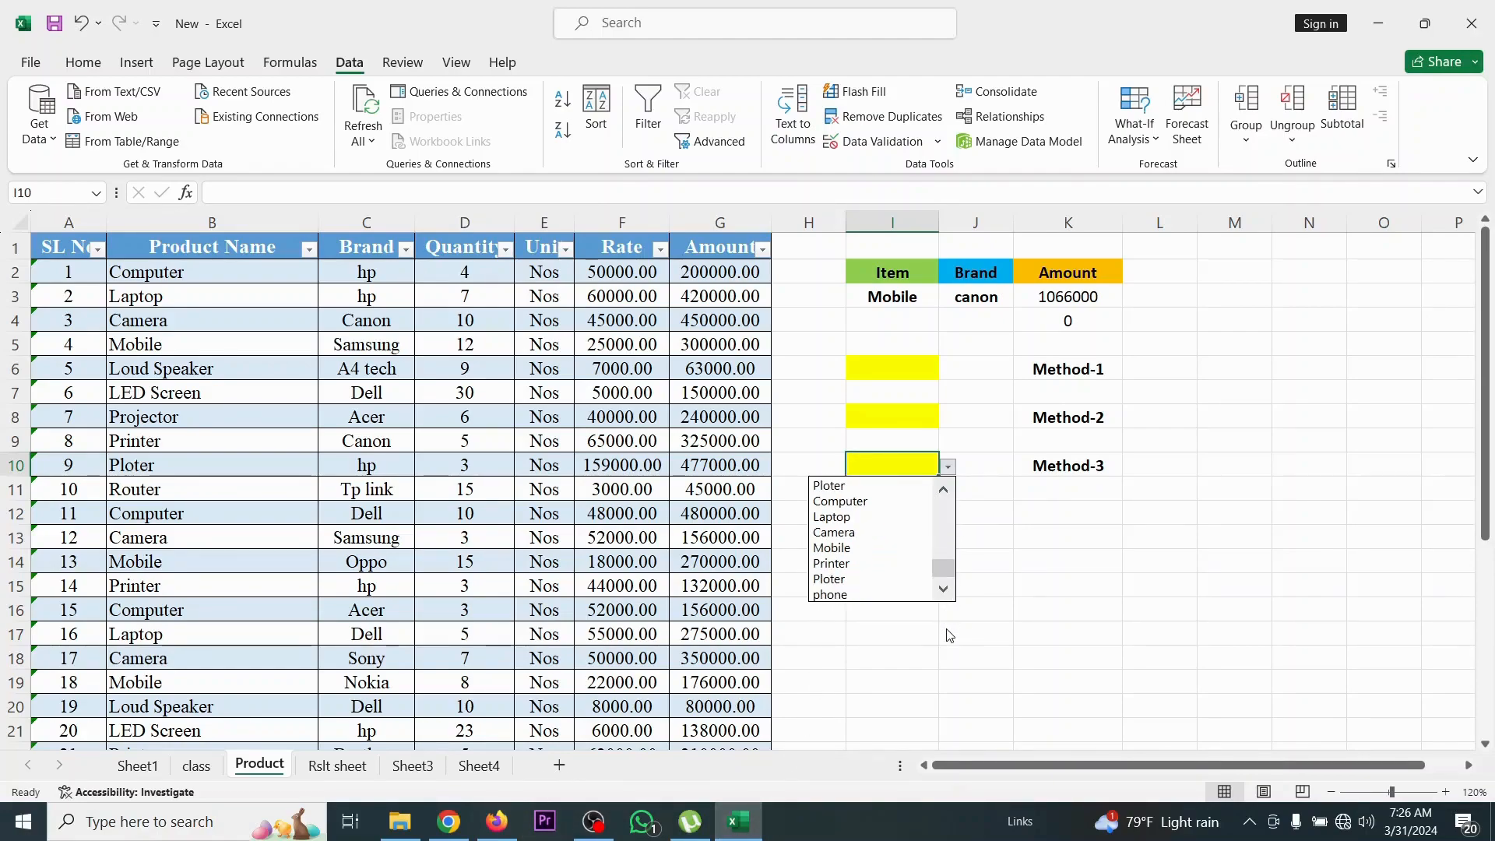
pyautogui.click(865, 594)
# Add the product charger in cell B34, directly below phone in the Product Name column
pyautogui.scroll(-8, 853, 666)
pyautogui.scroll(-1, 335, 719)
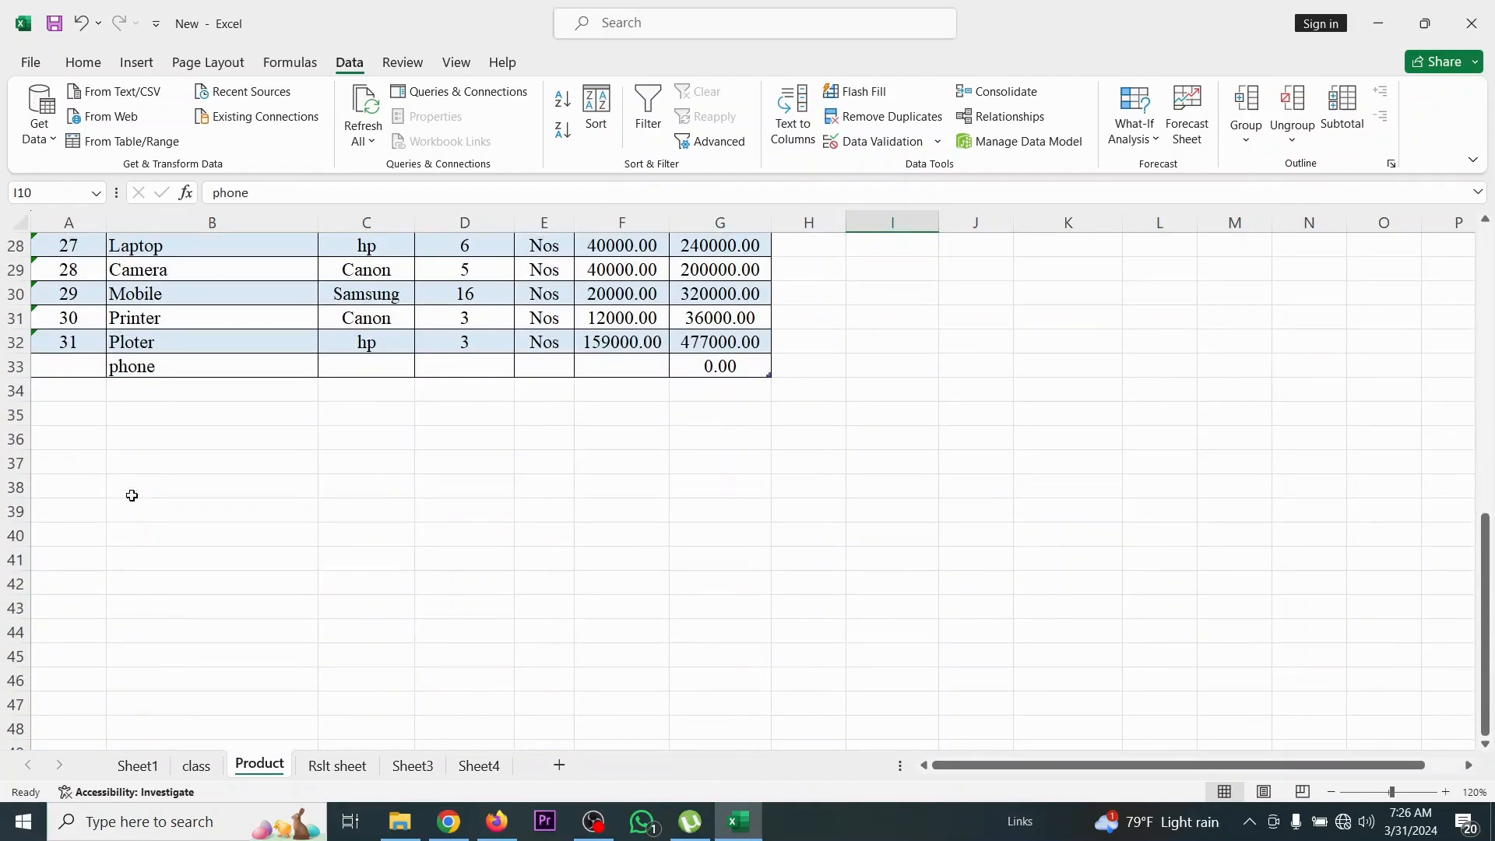
pyautogui.click(138, 405)
pyautogui.write('c')
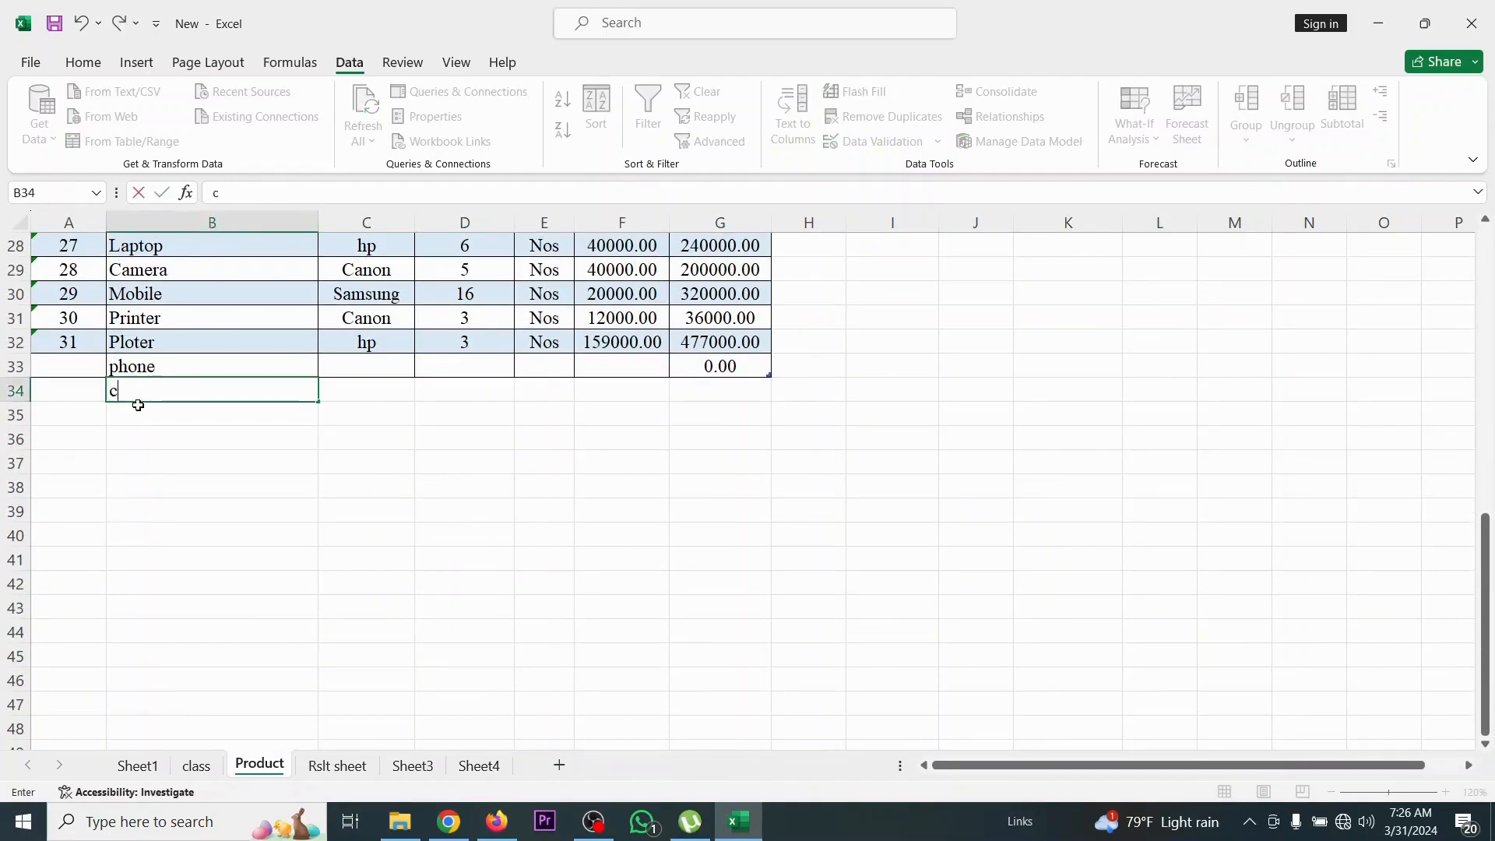
pyautogui.write('harger')
pyautogui.click(435, 574)
# Check I10's drop-down list for the newly added product and choose charger from it
pyautogui.scroll(9, 870, 420)
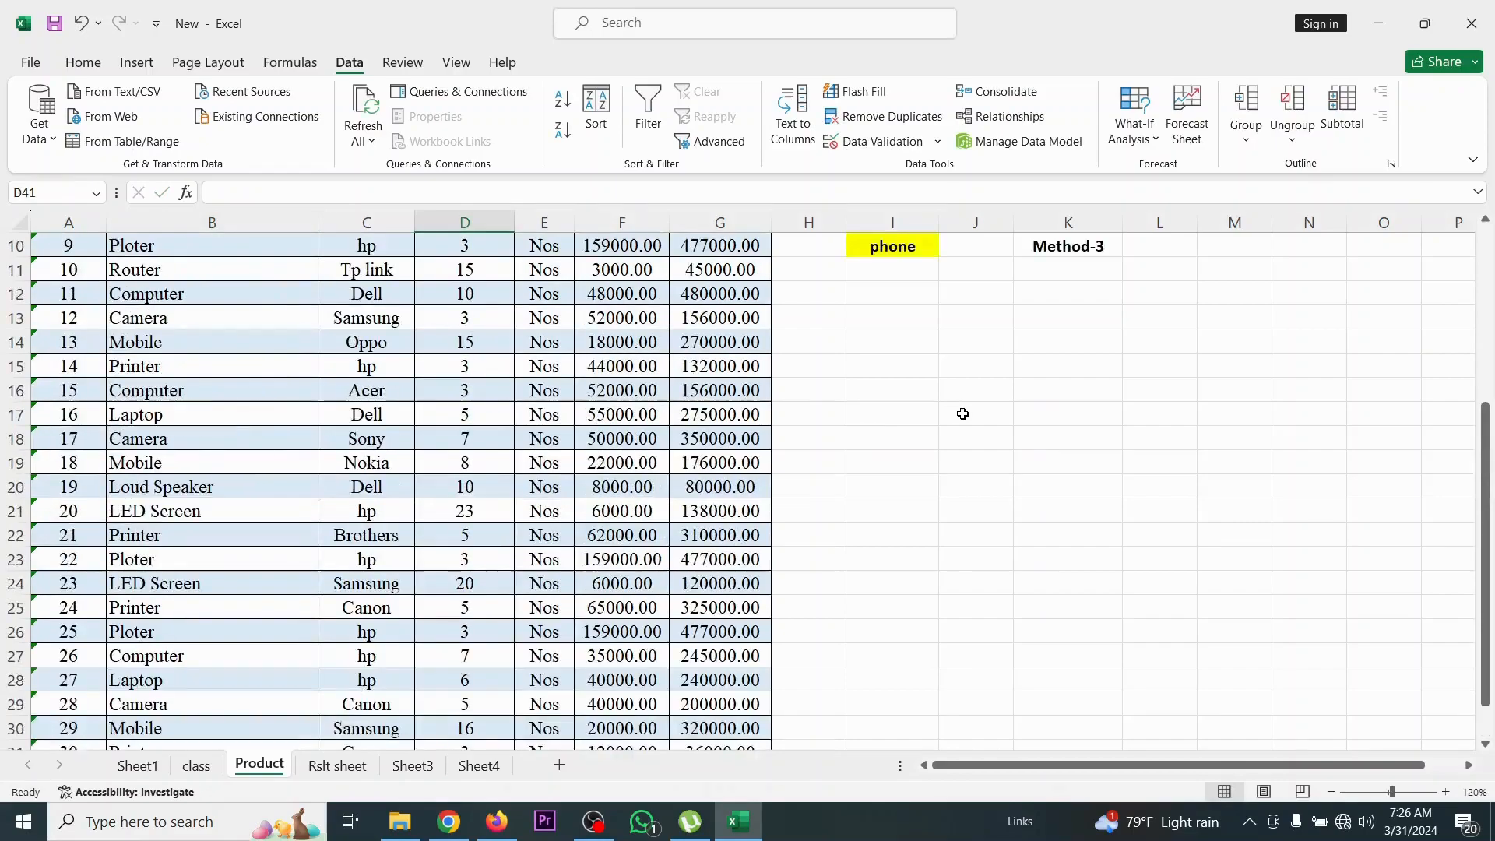
pyautogui.click(923, 467)
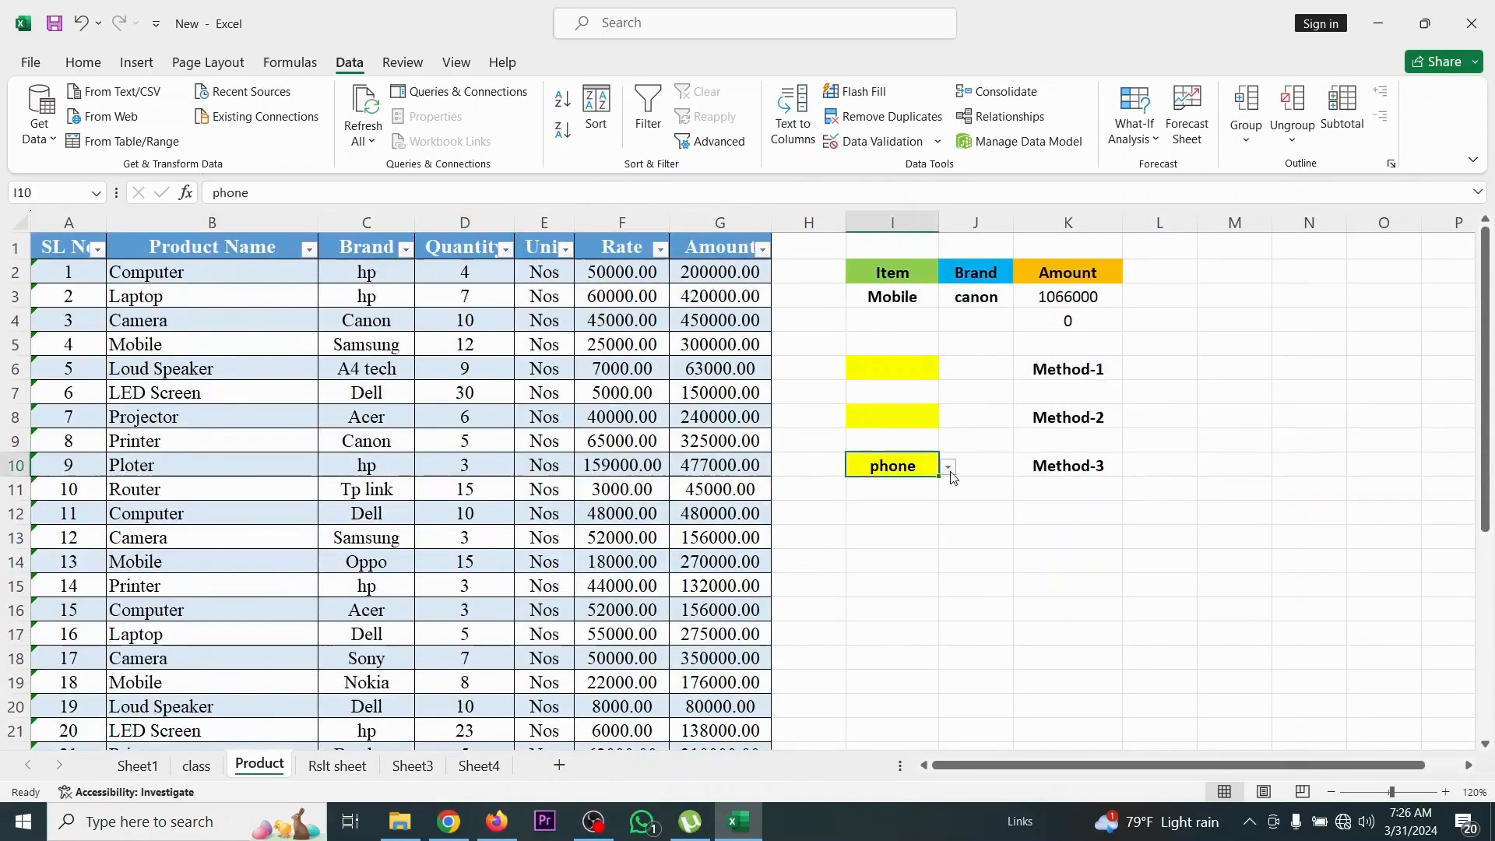
pyautogui.click(948, 467)
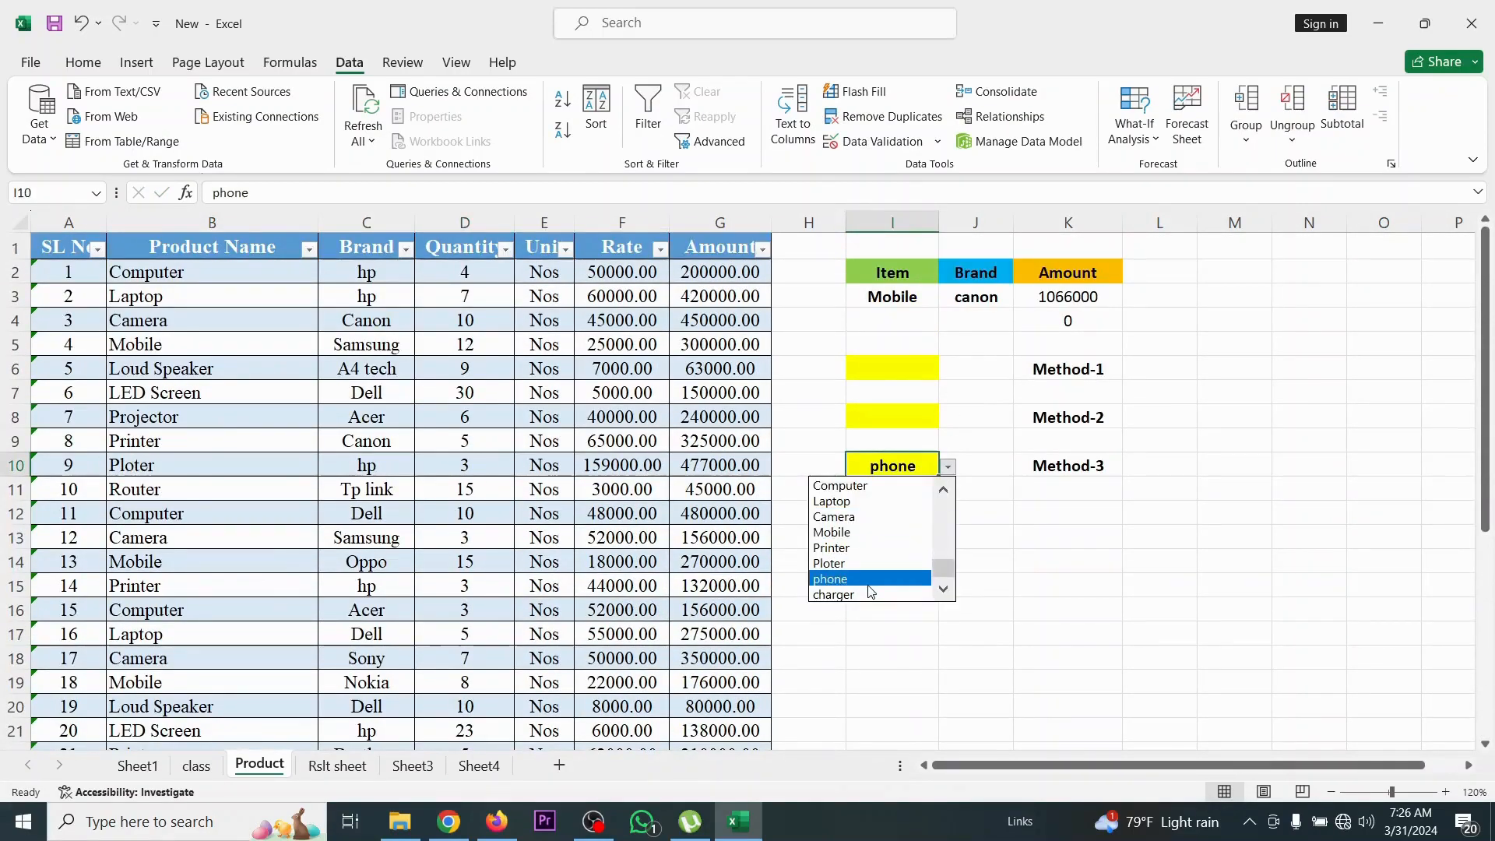
pyautogui.press('Escape')
pyautogui.click(959, 465)
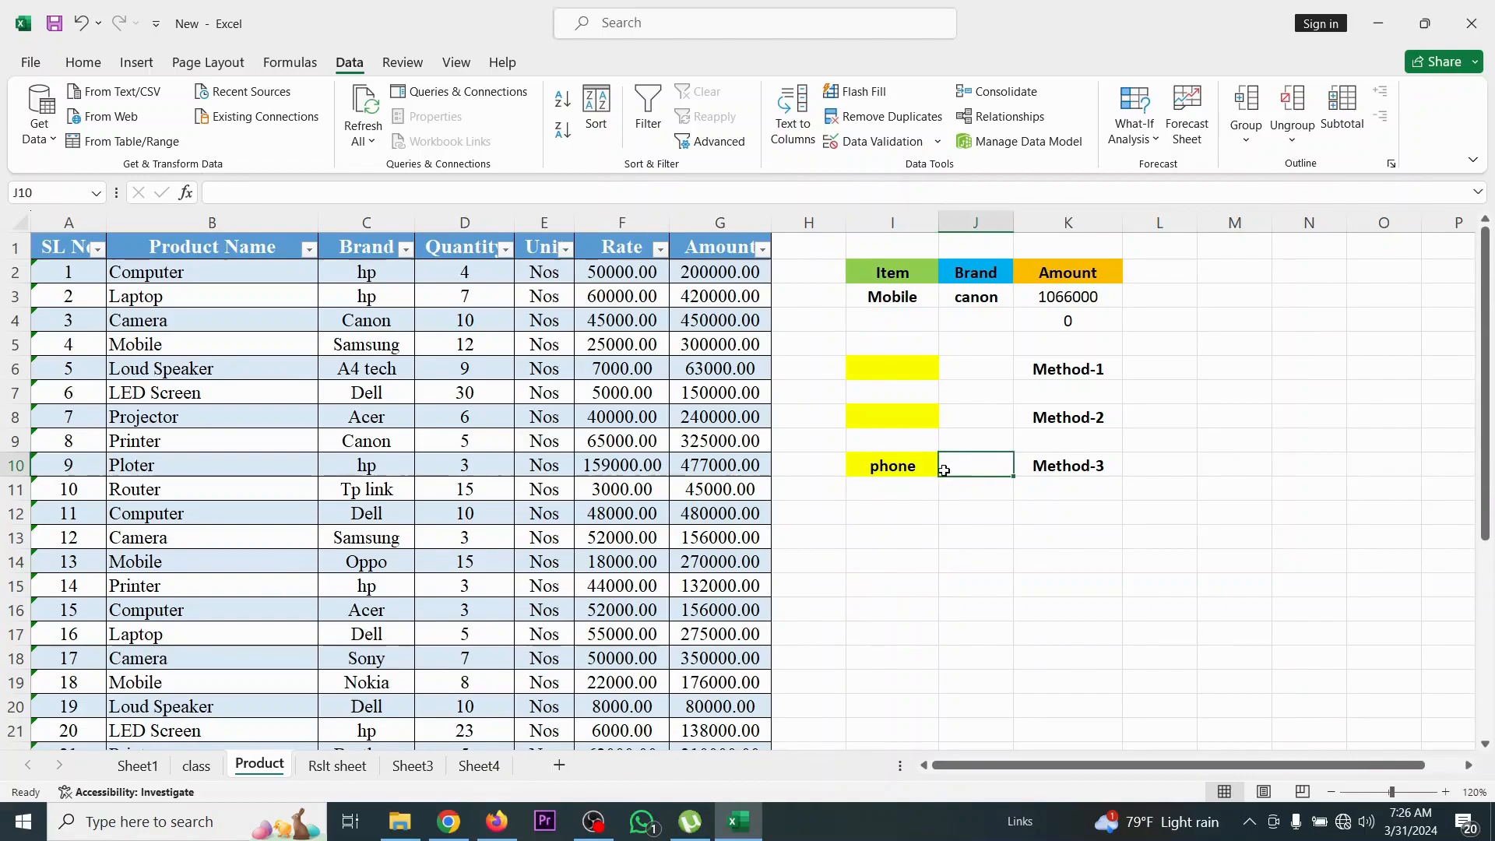
pyautogui.click(934, 465)
pyautogui.click(950, 470)
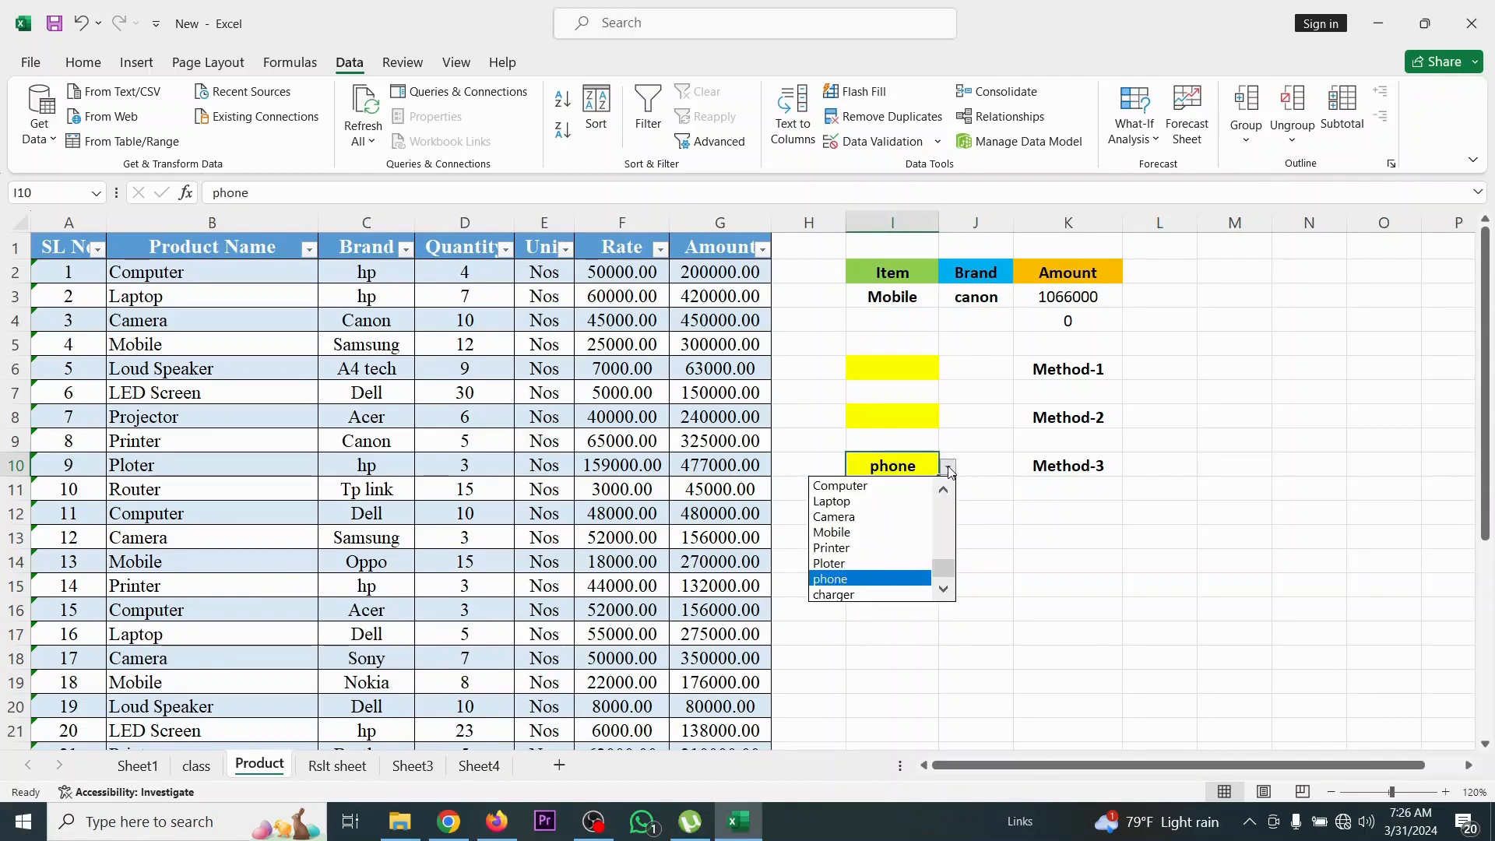
pyautogui.click(904, 595)
pyautogui.click(970, 562)
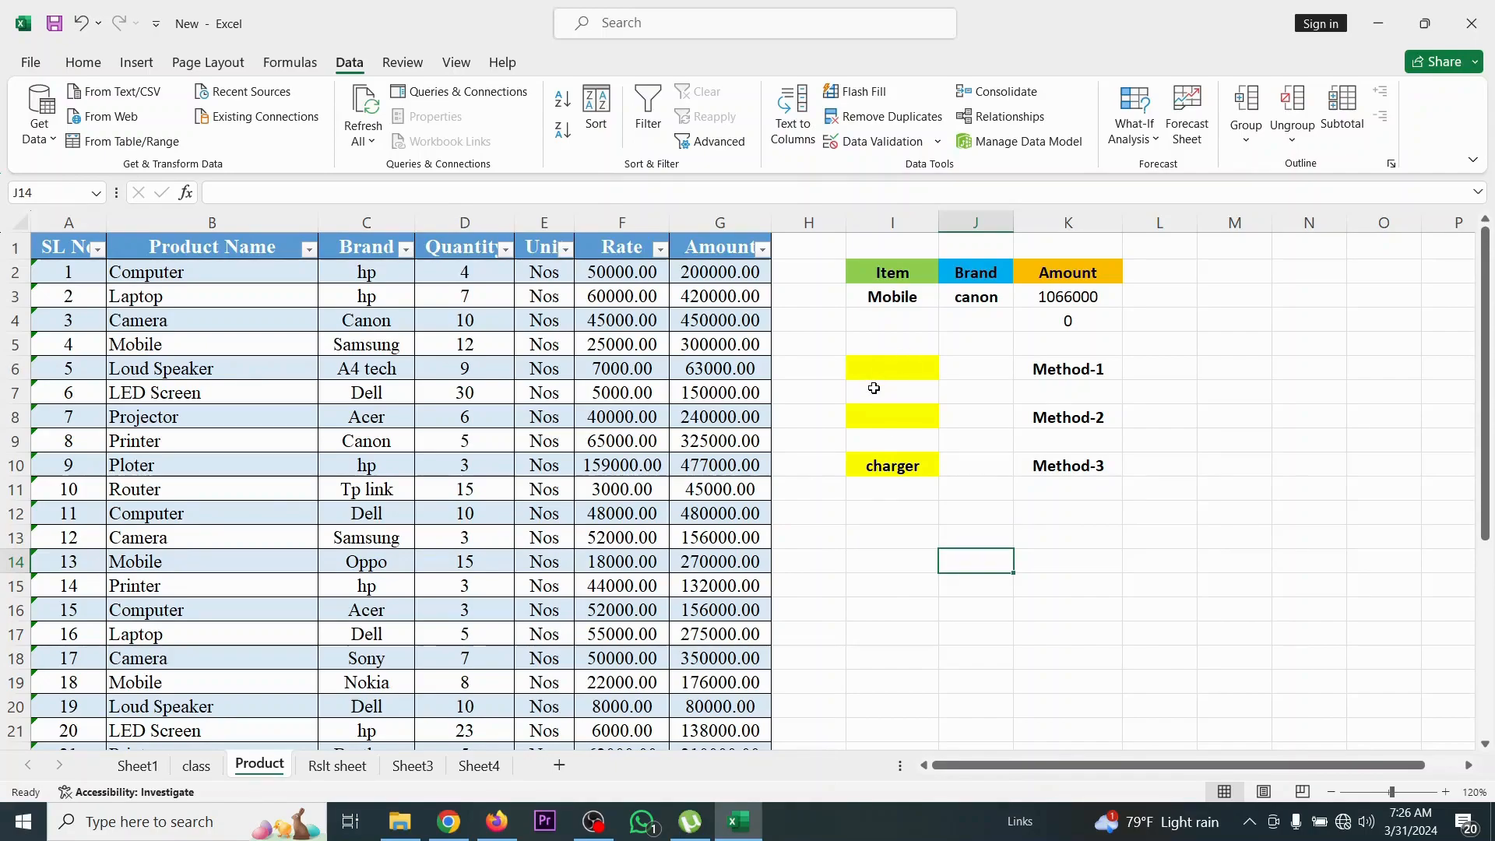
# Review I10's drop-down list back to its first entries, close it and select the Brand cell J3
pyautogui.click(932, 467)
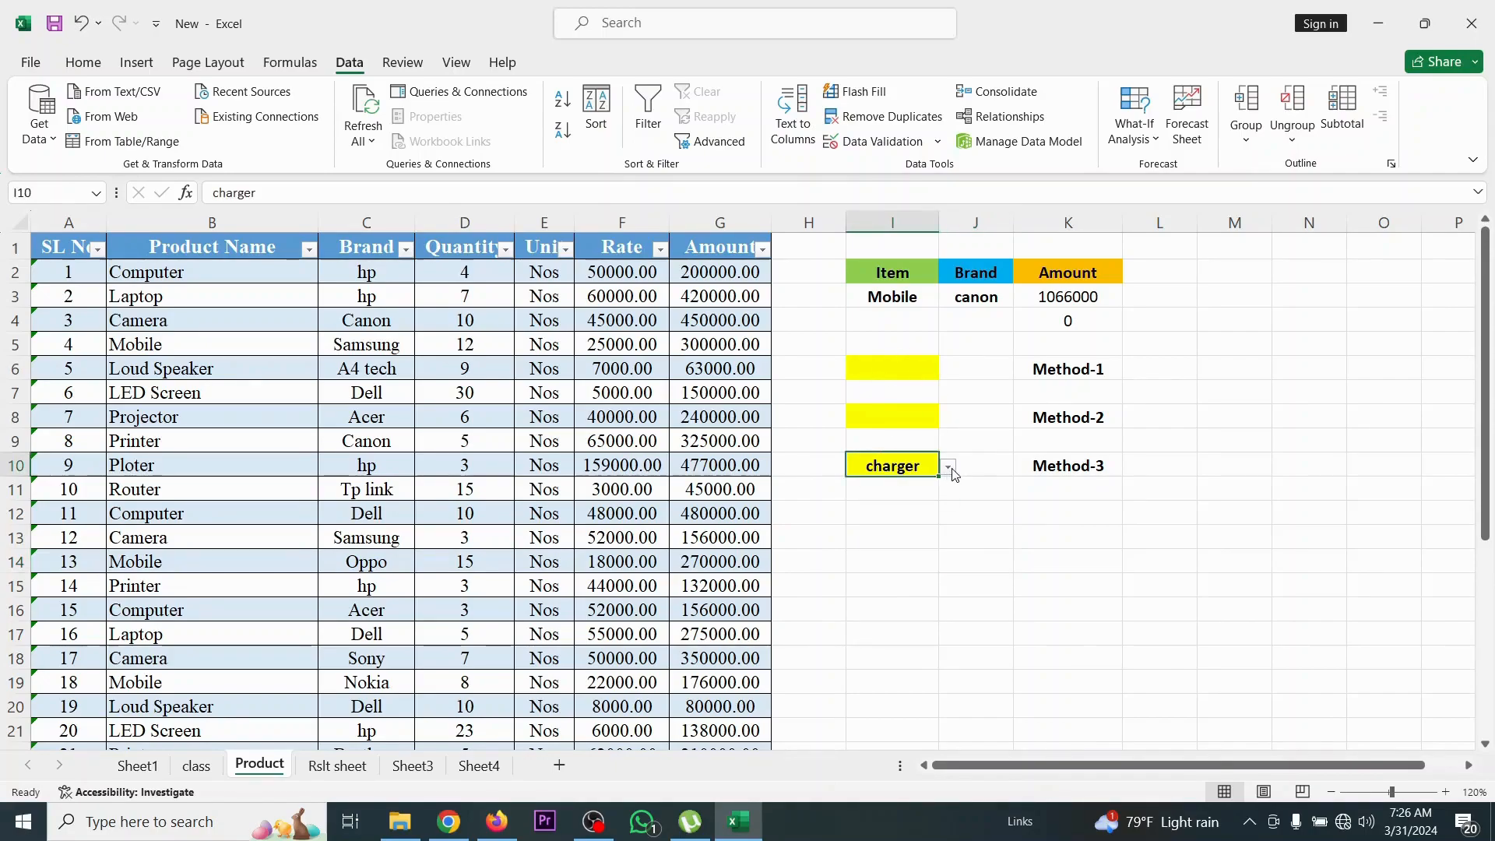
pyautogui.click(949, 468)
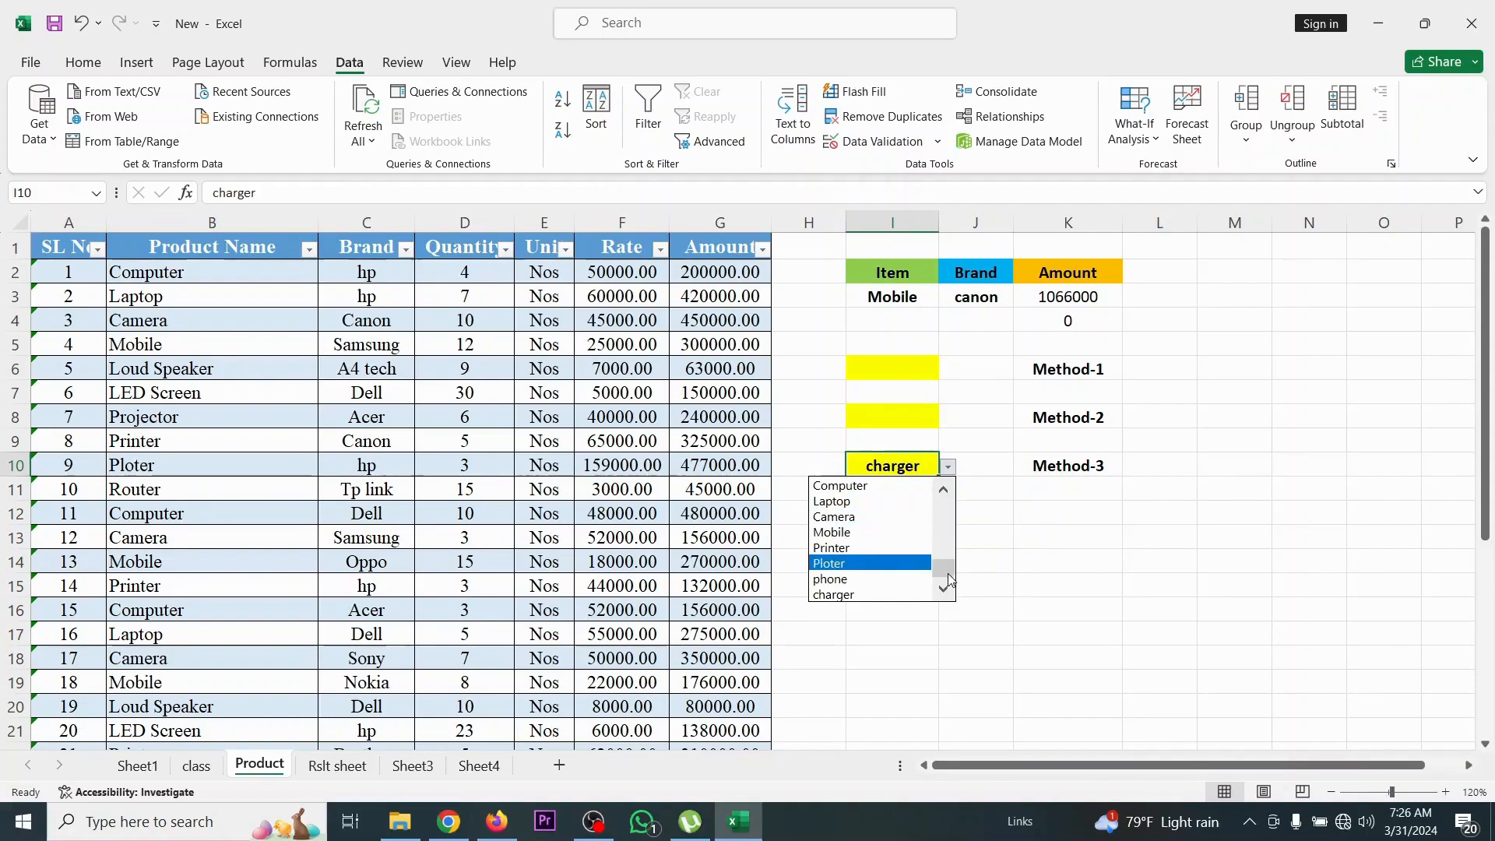
pyautogui.moveTo(941, 569); pyautogui.dragTo(942, 484)
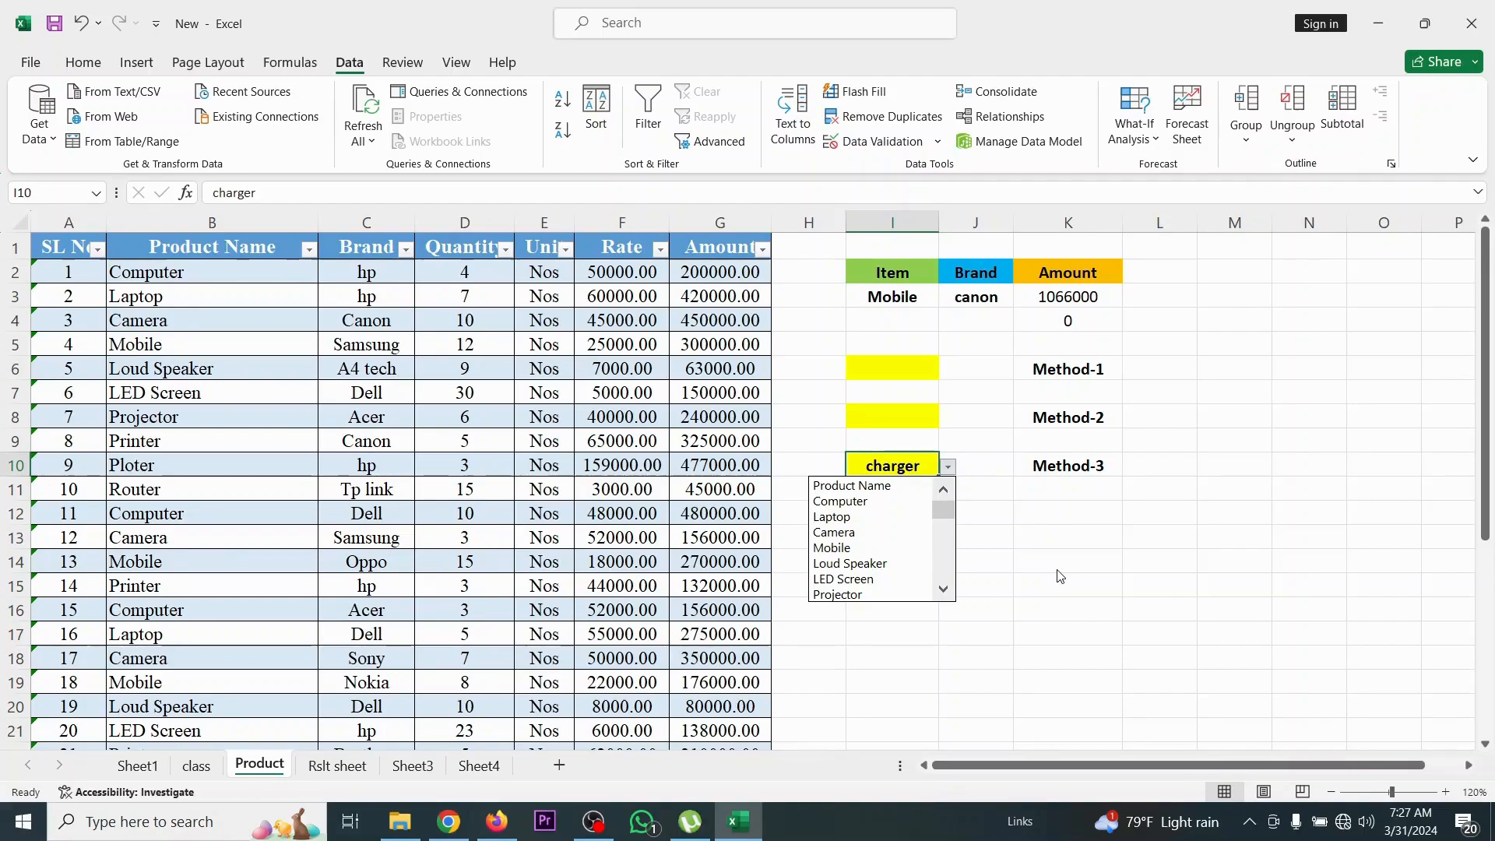
pyautogui.click(895, 291)
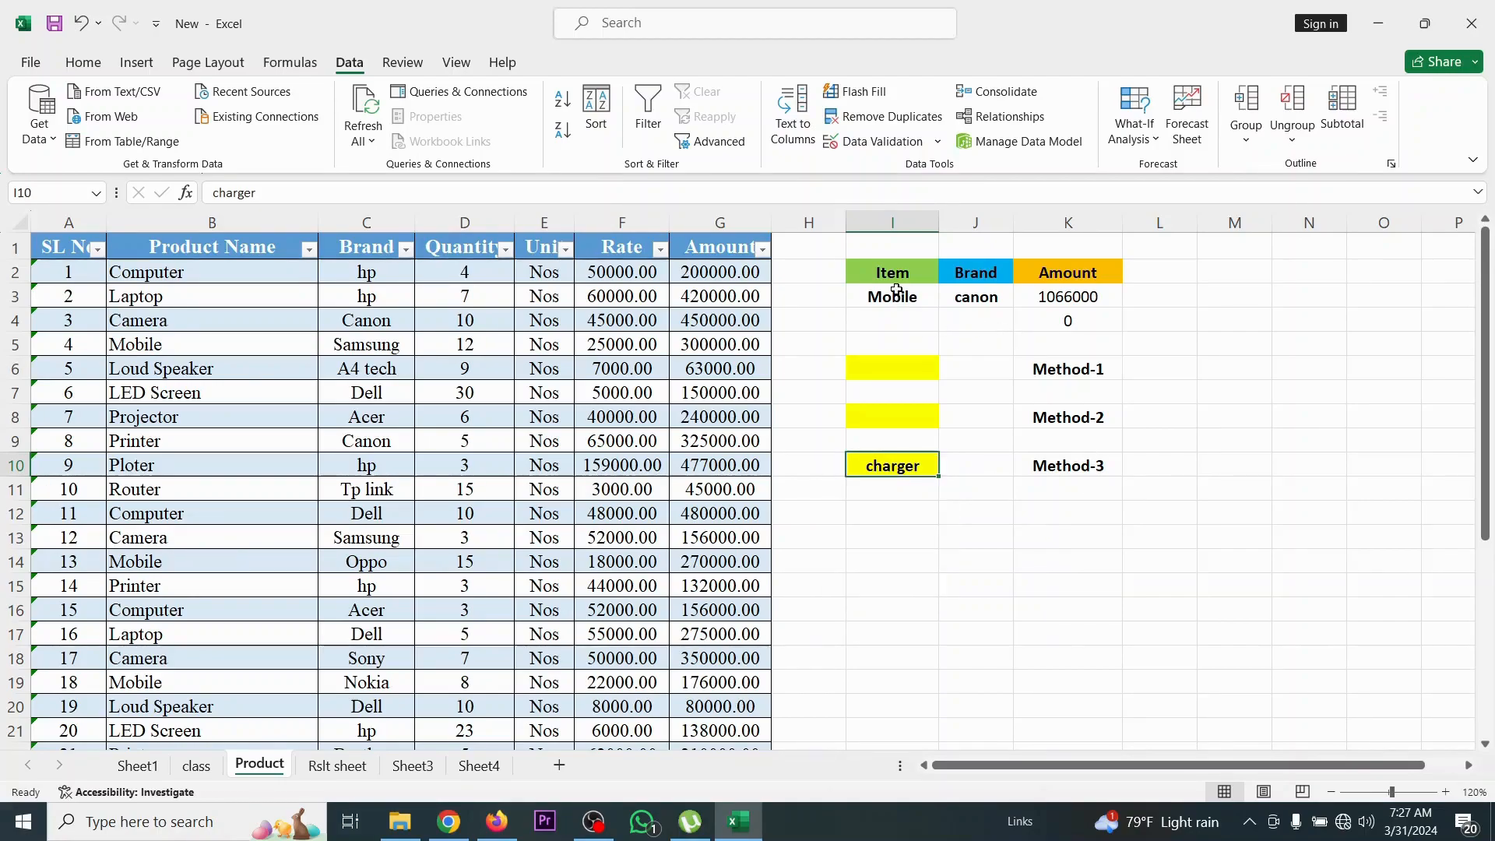
pyautogui.click(976, 298)
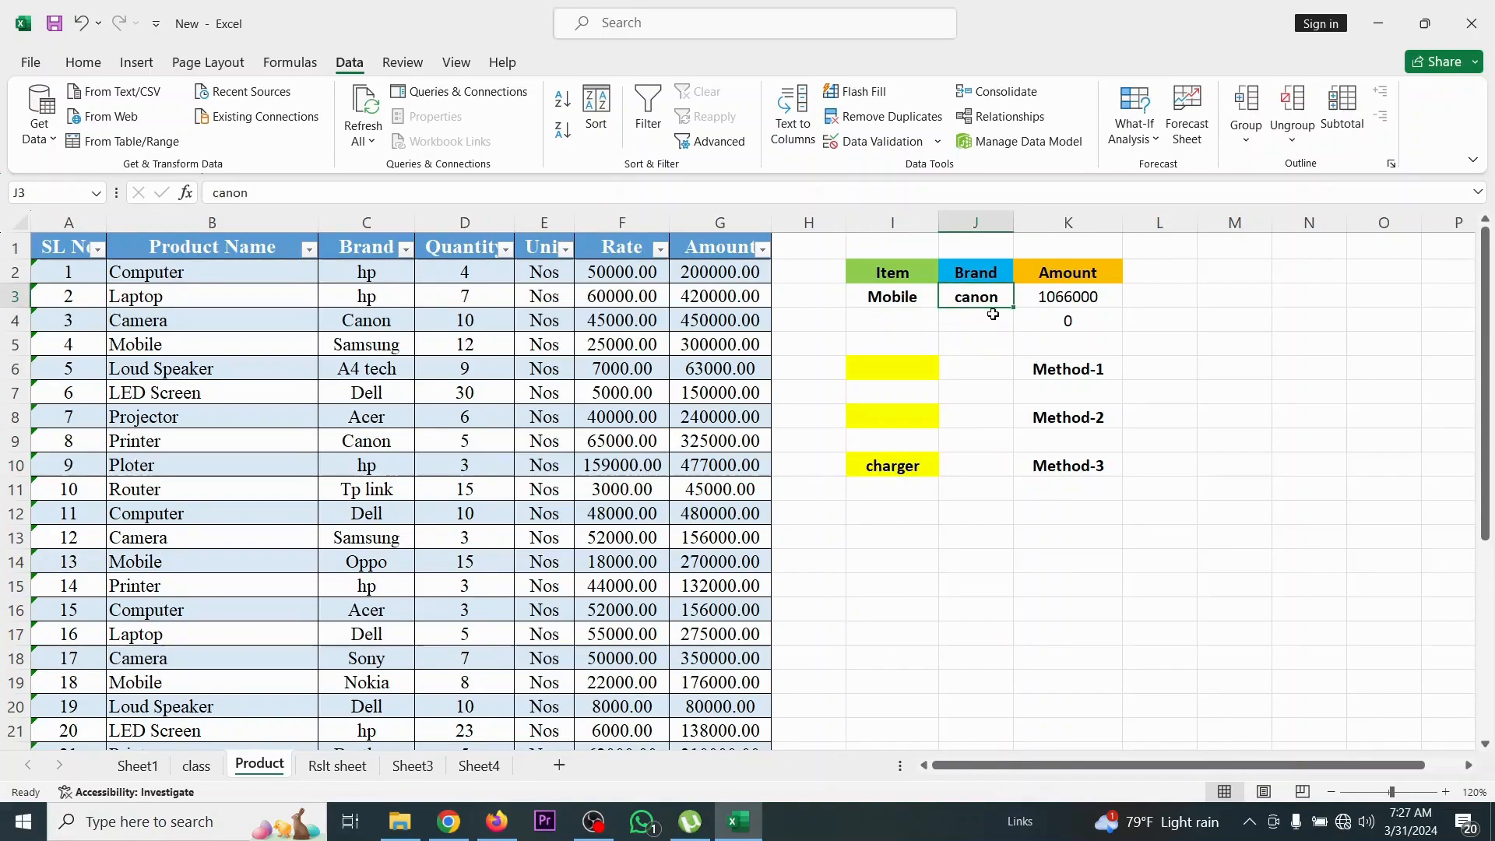